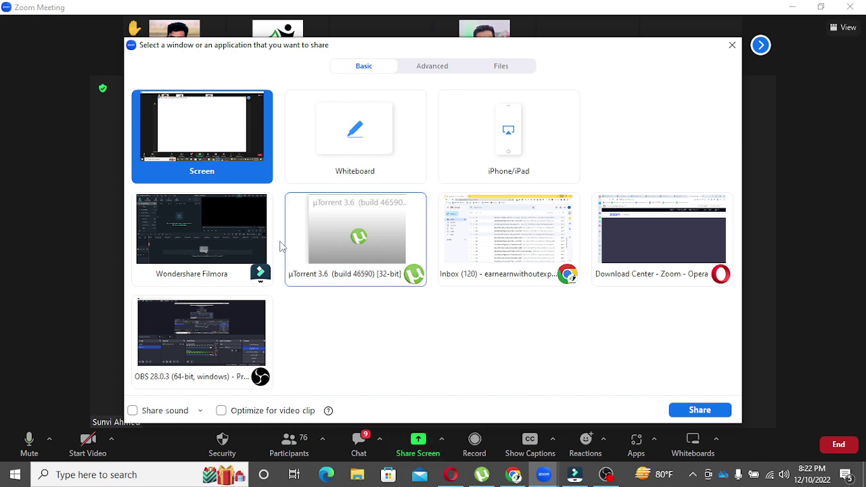
Share the entire screen in the Zoom meeting and switch to Wondershare Filmora
{"action": "left_click", "coordinate": [705, 410]}
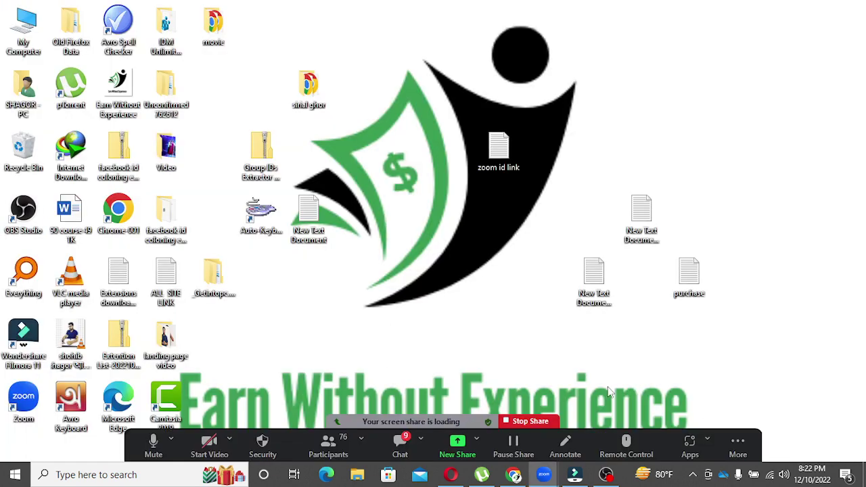
{"action": "left_click", "coordinate": [574, 474]}
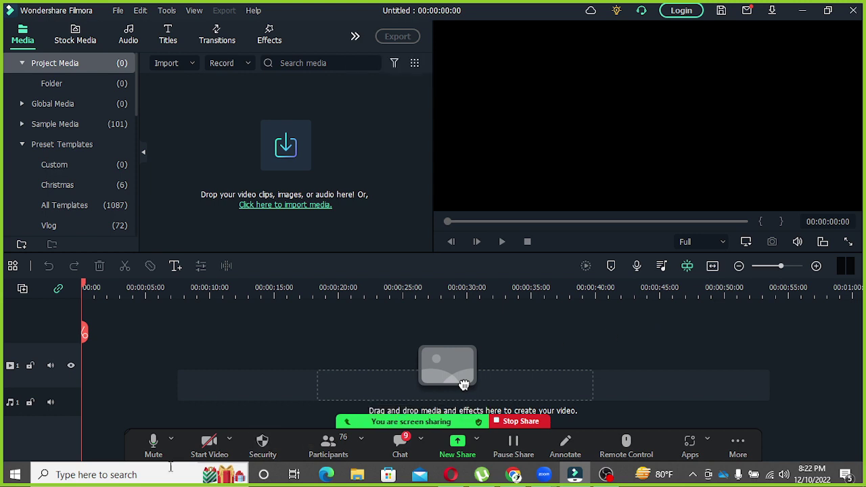
Mute all participants in the Zoom meeting and close the participants list
{"action": "left_click", "coordinate": [325, 448]}
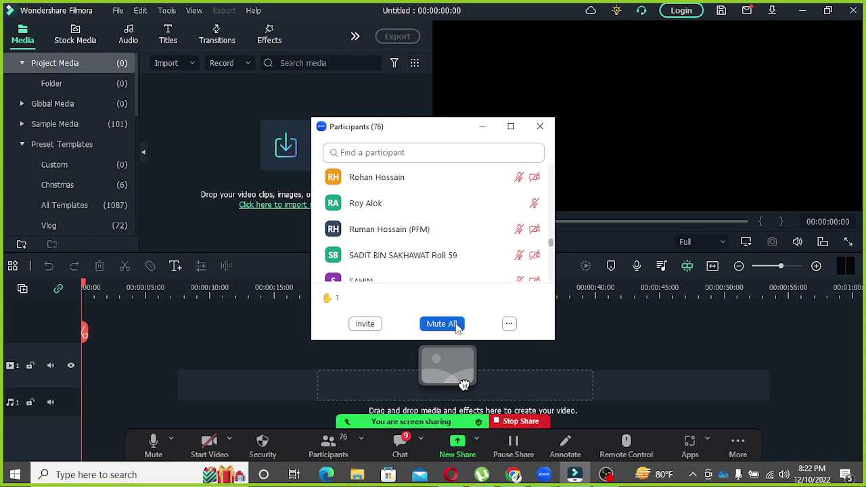
{"action": "left_click", "coordinate": [457, 324]}
{"action": "left_click", "coordinate": [504, 269]}
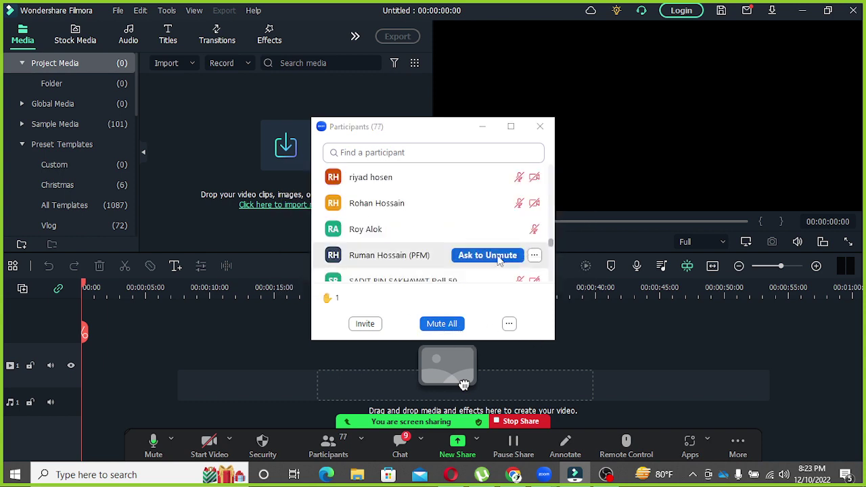
{"action": "left_click", "coordinate": [540, 127]}
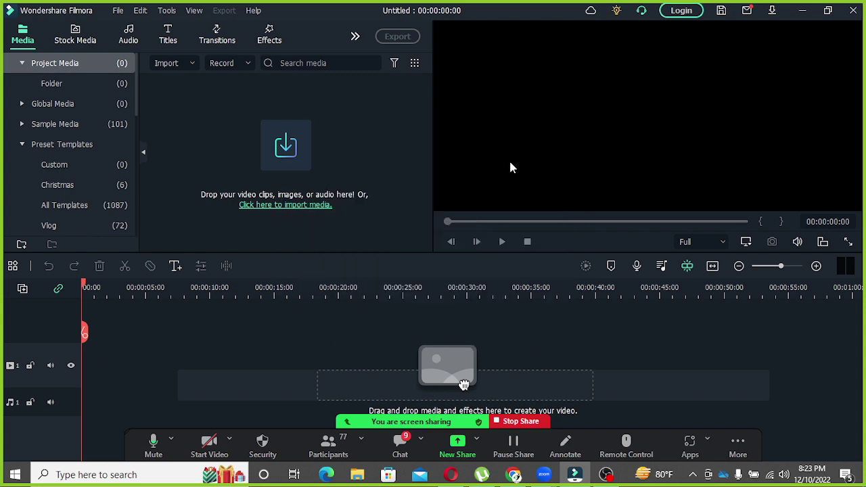
Import the "Dhoom 2 Full Movie 2006" video from the Downloads Video folder into the project media
{"action": "left_click", "coordinate": [284, 145]}
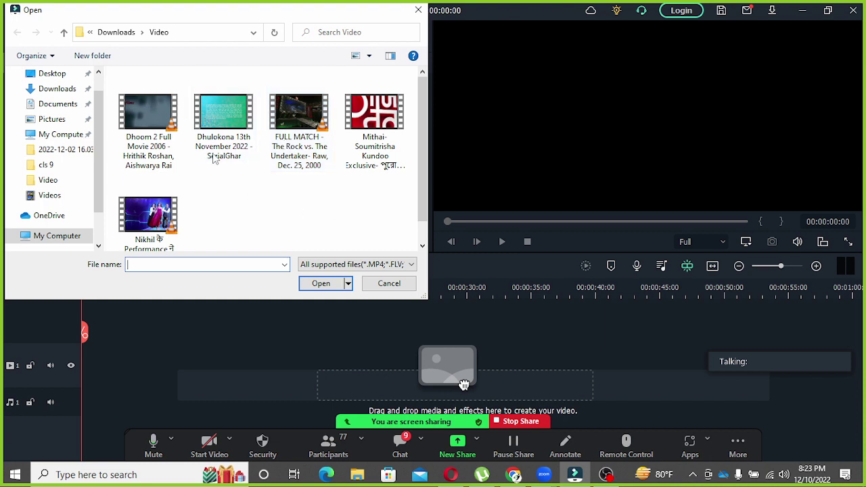
{"action": "left_click", "coordinate": [149, 122]}
{"action": "left_click", "coordinate": [320, 284]}
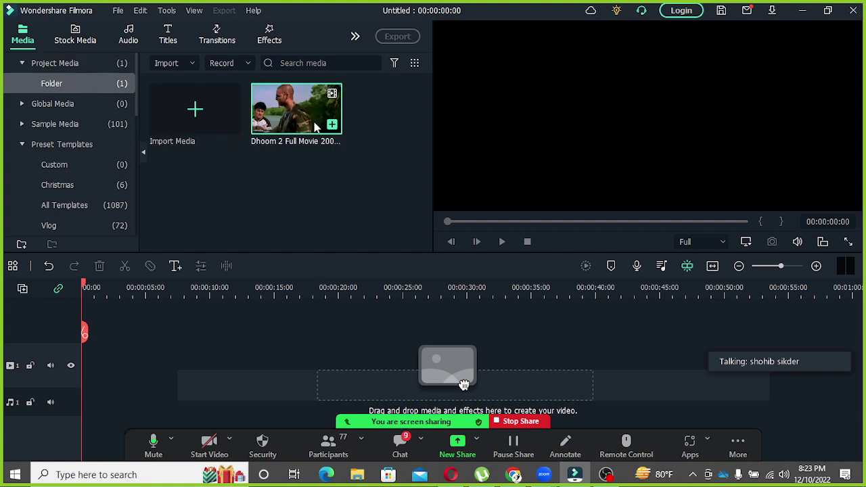
Place the movie clip at the start of the timeline, keeping the project settings of 1920 x 1080 25fps
{"action": "left_click_drag", "start_coordinate": [290, 102], "coordinate": [97, 361]}
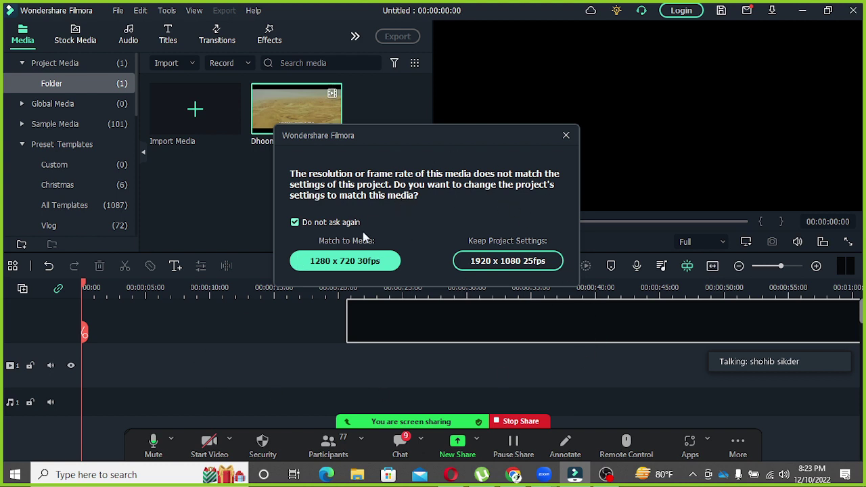
{"action": "left_click", "coordinate": [534, 265]}
{"action": "left_click_drag", "start_coordinate": [493, 369], "coordinate": [216, 392]}
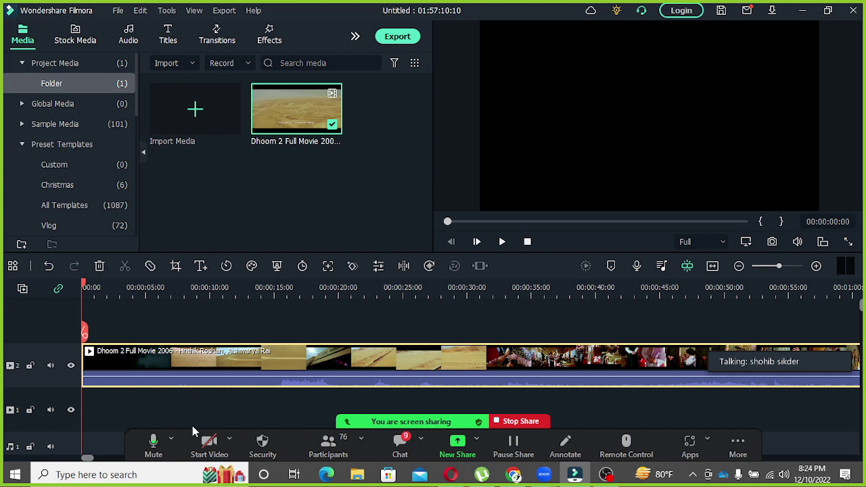
Split the movie clip at 00:00:45:04 and delete the part before the cut
{"action": "left_click_drag", "start_coordinate": [82, 283], "coordinate": [247, 297]}
{"action": "left_click_drag", "start_coordinate": [308, 346], "coordinate": [496, 355]}
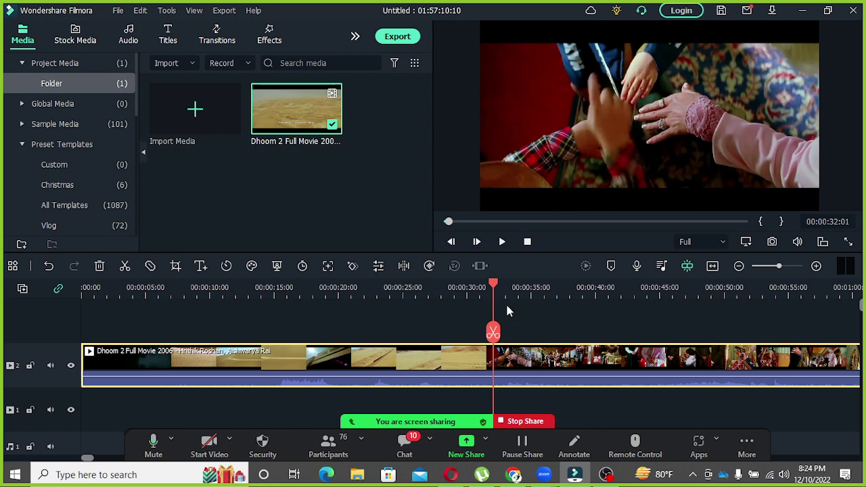
{"action": "left_click_drag", "start_coordinate": [493, 288], "coordinate": [435, 317]}
{"action": "left_click_drag", "start_coordinate": [491, 327], "coordinate": [661, 334]}
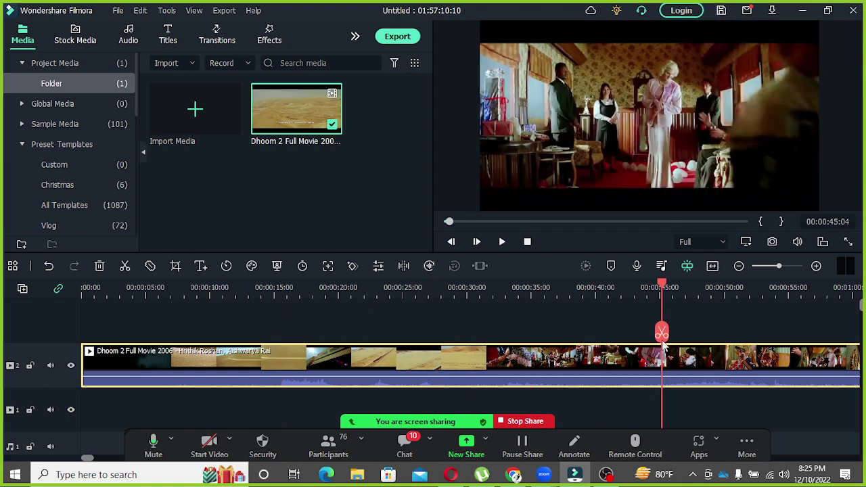
{"action": "left_click", "coordinate": [661, 333]}
{"action": "left_click", "coordinate": [618, 365]}
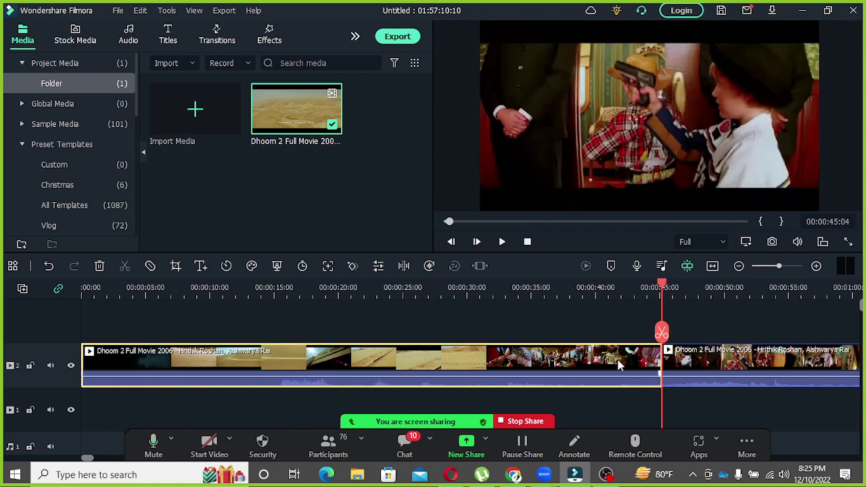
{"action": "key", "text": "Delete"}
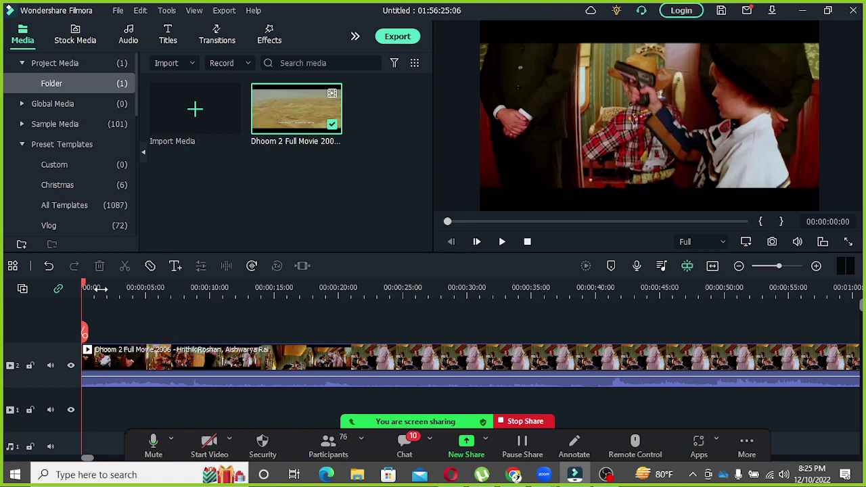
Scrub through the trimmed clip to review its footage up to 00:03:23:09
{"action": "left_click_drag", "start_coordinate": [101, 288], "coordinate": [669, 341]}
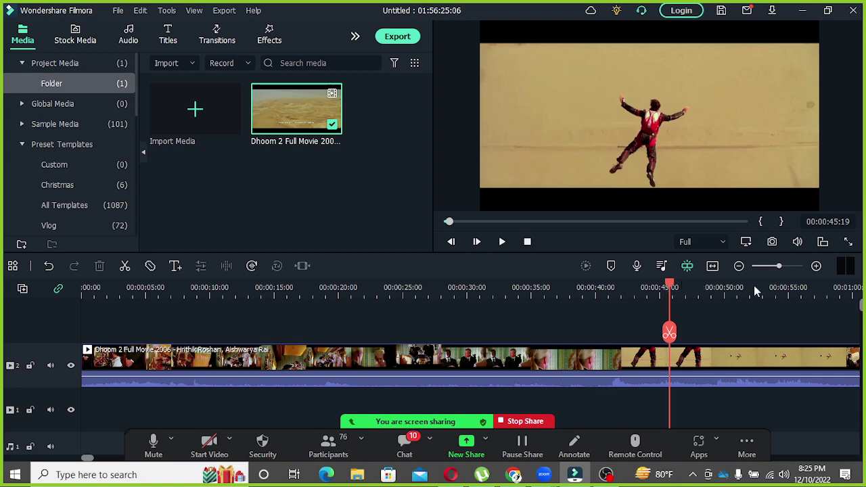
{"action": "left_click_drag", "start_coordinate": [756, 290], "coordinate": [831, 288]}
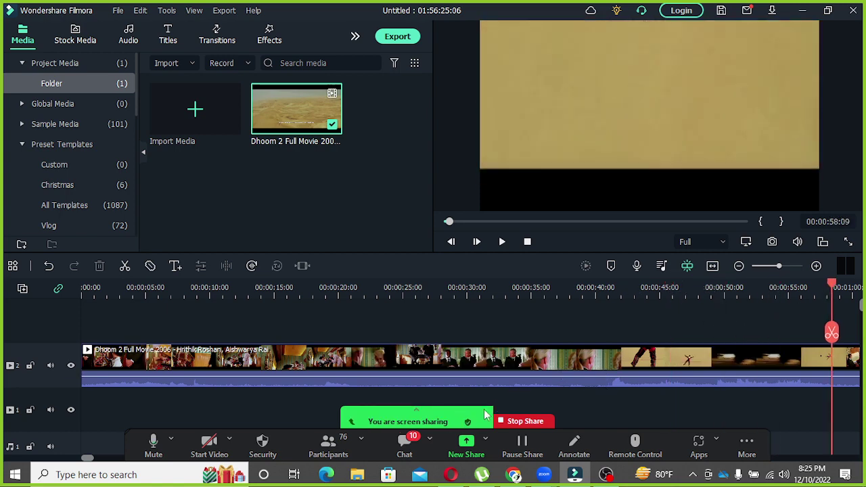
{"action": "left_click", "coordinate": [738, 265]}
{"action": "left_click", "coordinate": [739, 266]}
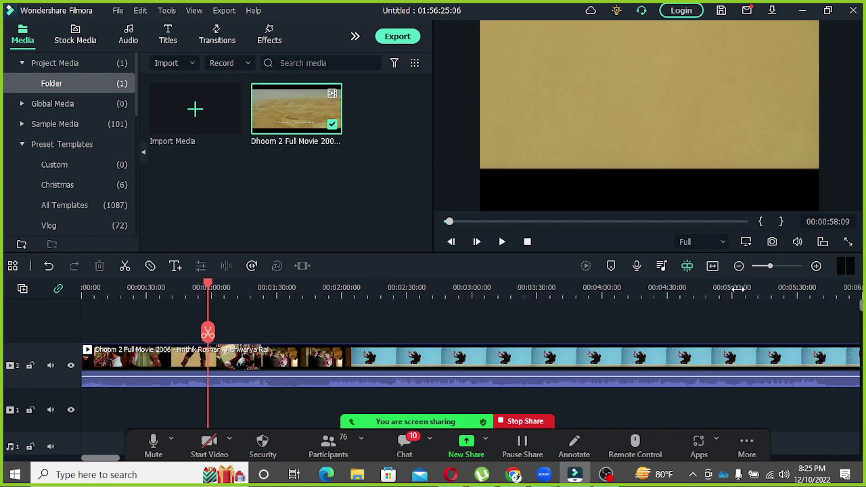
{"action": "left_click_drag", "start_coordinate": [210, 287], "coordinate": [283, 289]}
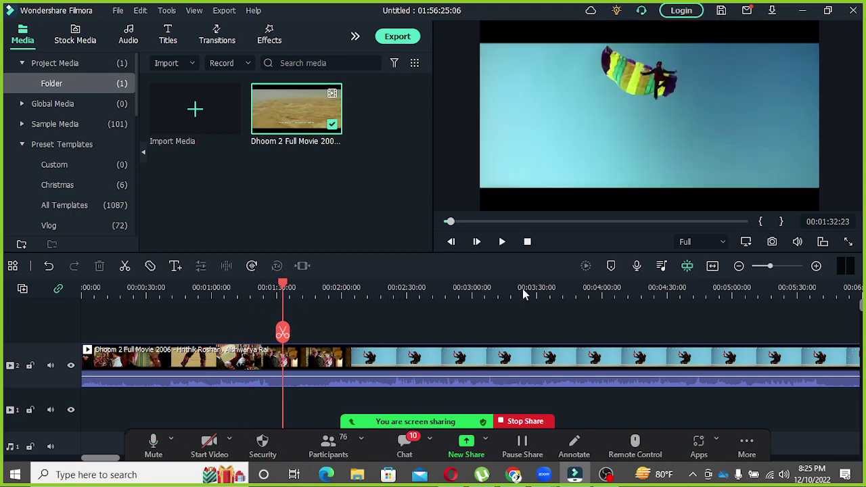
{"action": "left_click", "coordinate": [522, 291]}
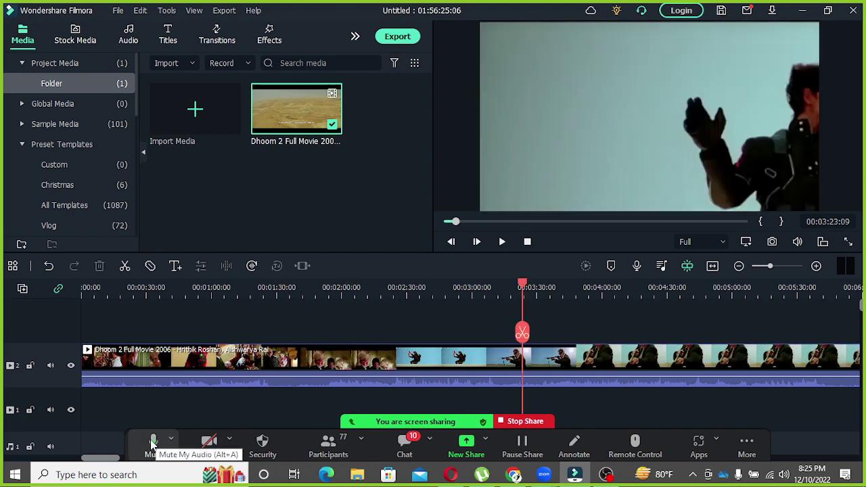
Examine the frames around 00:03:47 in the clip with the meeting microphone temporarily muted
{"action": "left_click", "coordinate": [152, 443]}
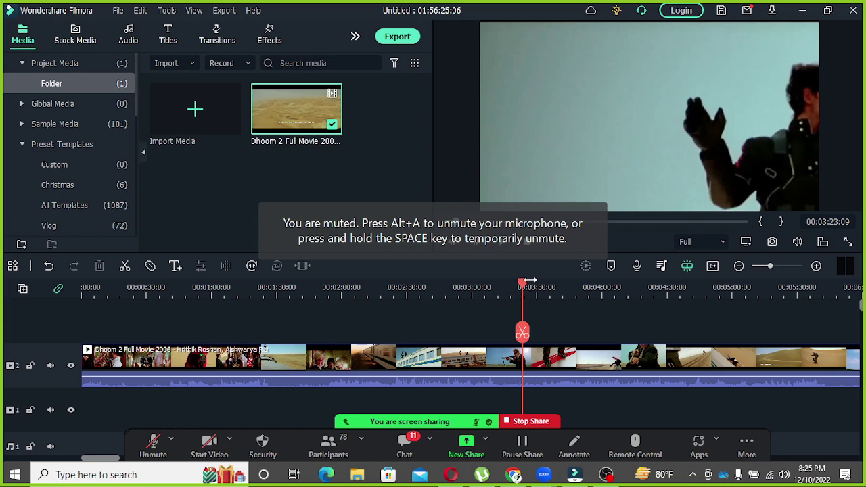
{"action": "left_click_drag", "start_coordinate": [522, 288], "coordinate": [574, 289]}
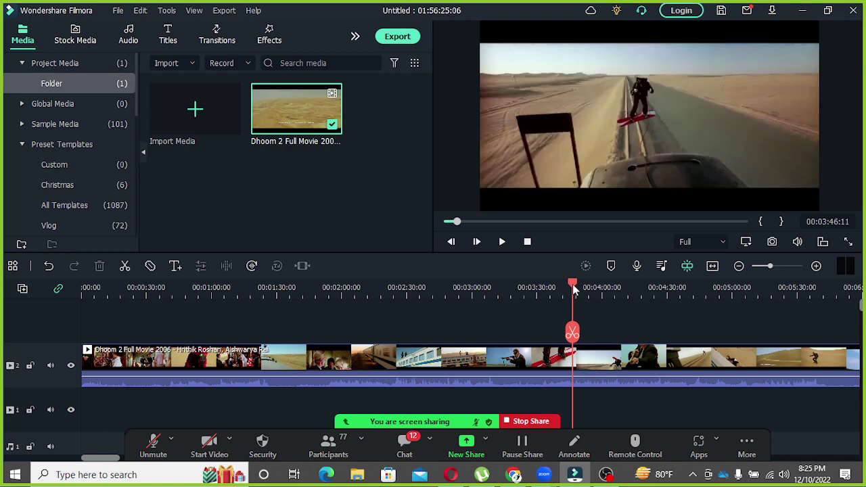
{"action": "left_click_drag", "start_coordinate": [572, 284], "coordinate": [571, 284]}
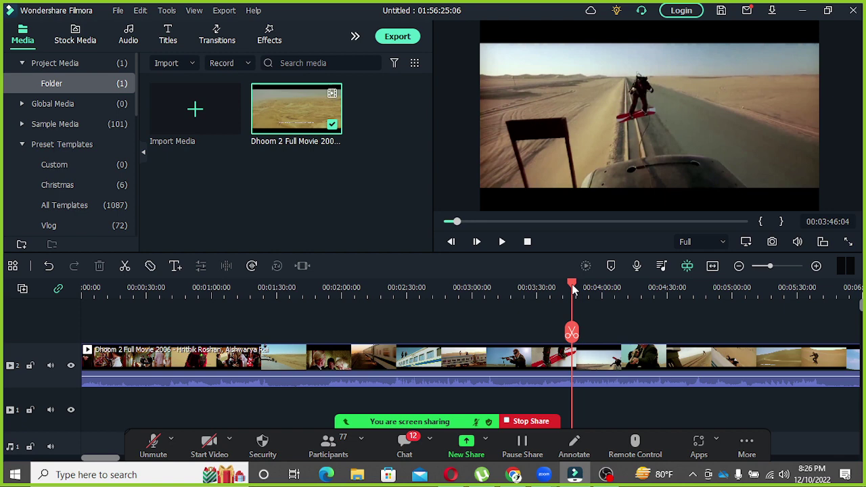
{"action": "left_click_drag", "start_coordinate": [572, 286], "coordinate": [576, 287]}
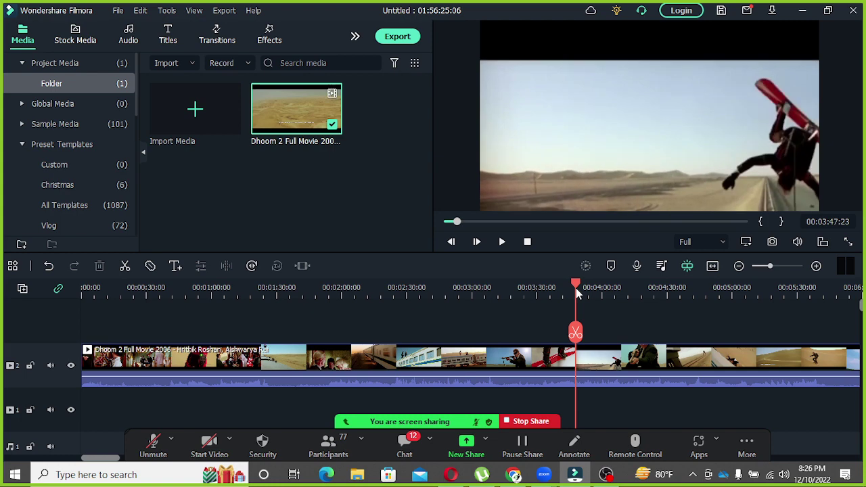
{"action": "left_click_drag", "start_coordinate": [576, 288], "coordinate": [575, 288]}
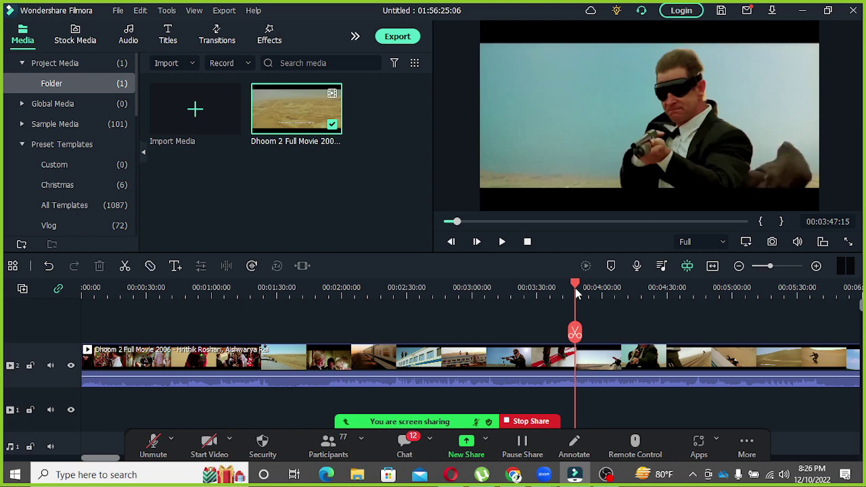
{"action": "left_click", "coordinate": [154, 447]}
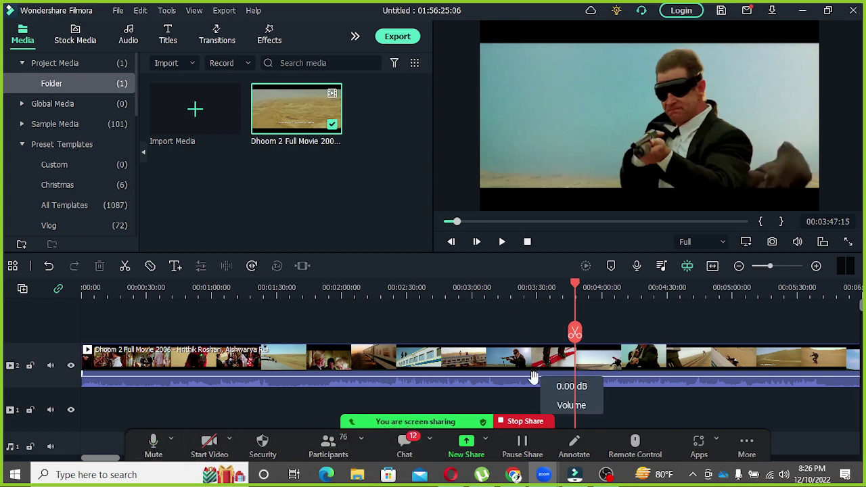
Preview the clip at 00:05:22:21 and move the floating Zoom meeting controls away from the timeline
{"action": "left_click_drag", "start_coordinate": [573, 290], "coordinate": [781, 302]}
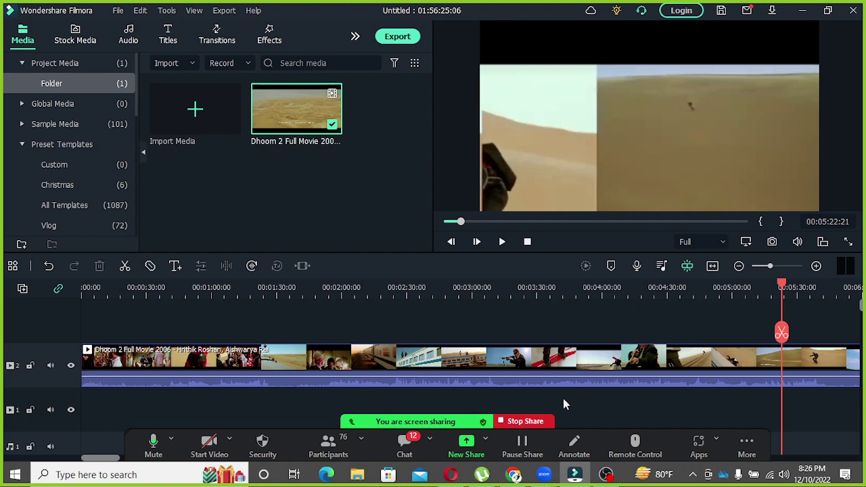
{"action": "left_click_drag", "start_coordinate": [432, 422], "coordinate": [459, 41]}
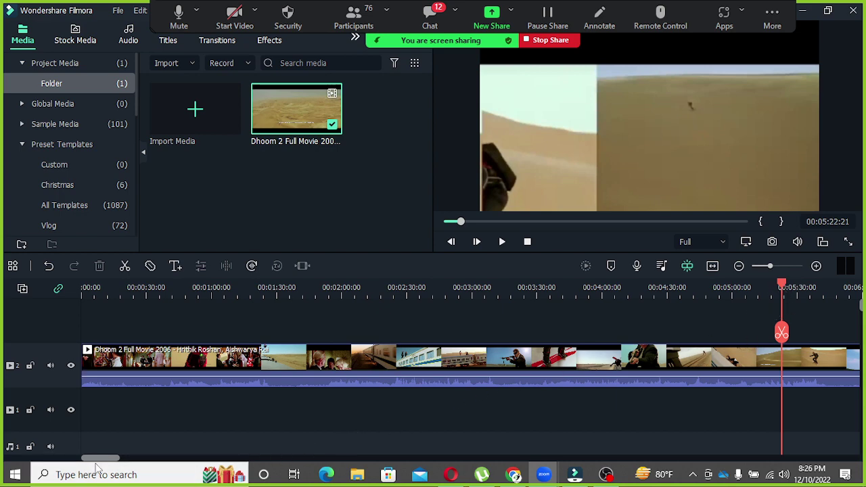
{"action": "left_click_drag", "start_coordinate": [105, 460], "coordinate": [289, 452]}
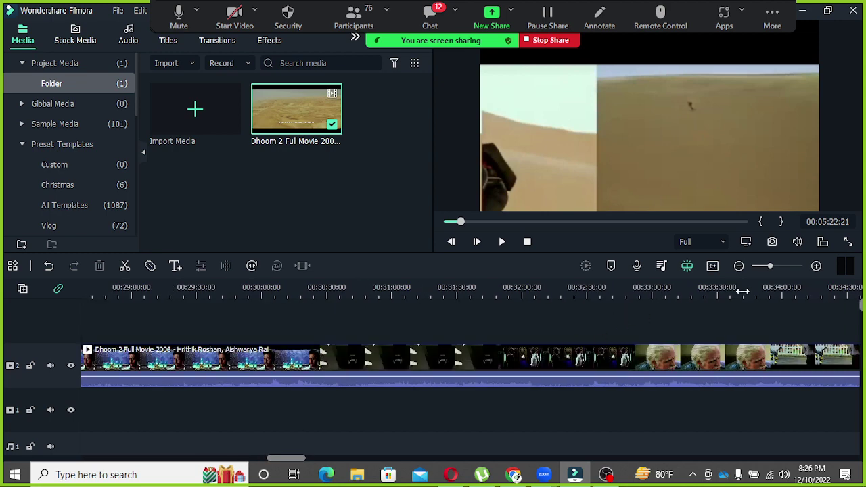
{"action": "left_click_drag", "start_coordinate": [283, 460], "coordinate": [40, 454]}
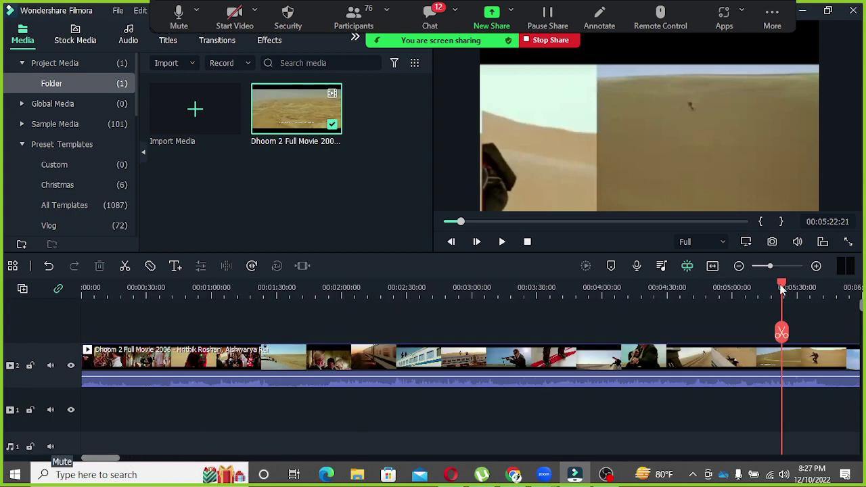
Split the clip at 00:12:11:19 and delete the part before the cut
{"action": "left_click_drag", "start_coordinate": [781, 285], "coordinate": [860, 306]}
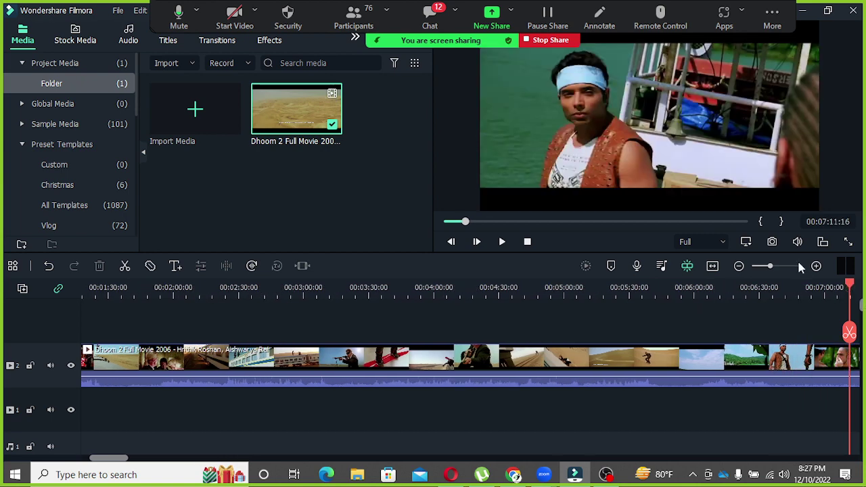
{"action": "left_click", "coordinate": [739, 266]}
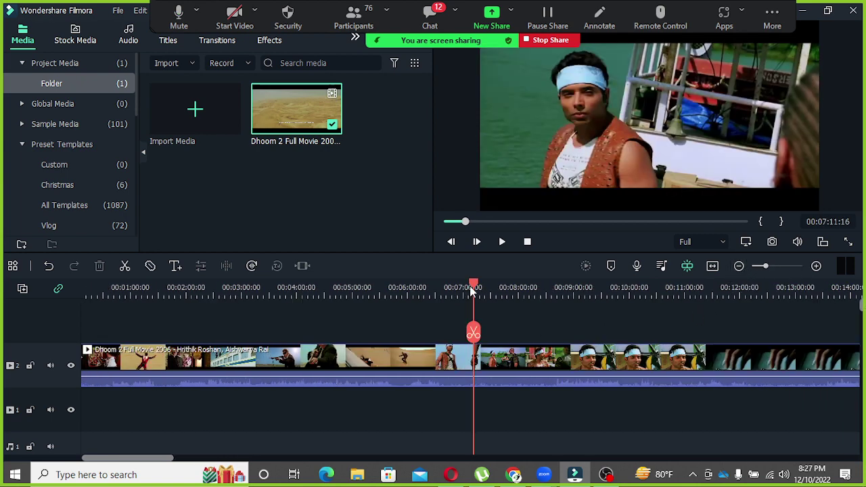
{"action": "left_click_drag", "start_coordinate": [470, 285], "coordinate": [751, 335]}
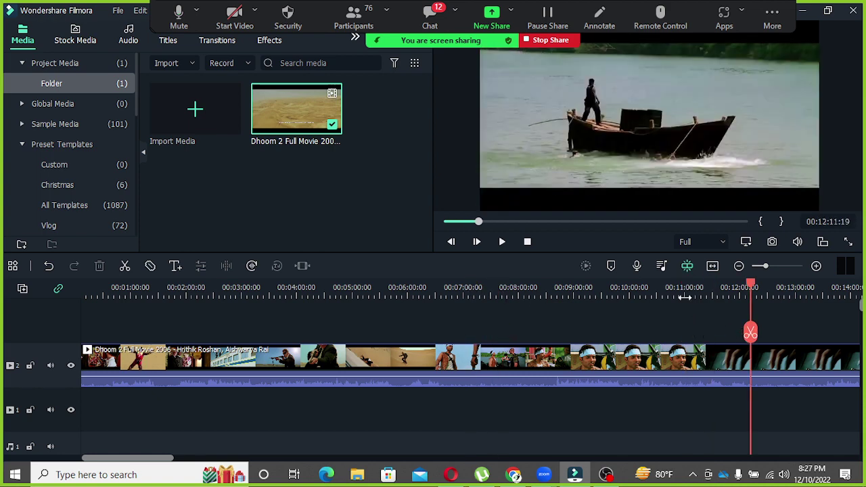
{"action": "left_click", "coordinate": [749, 331]}
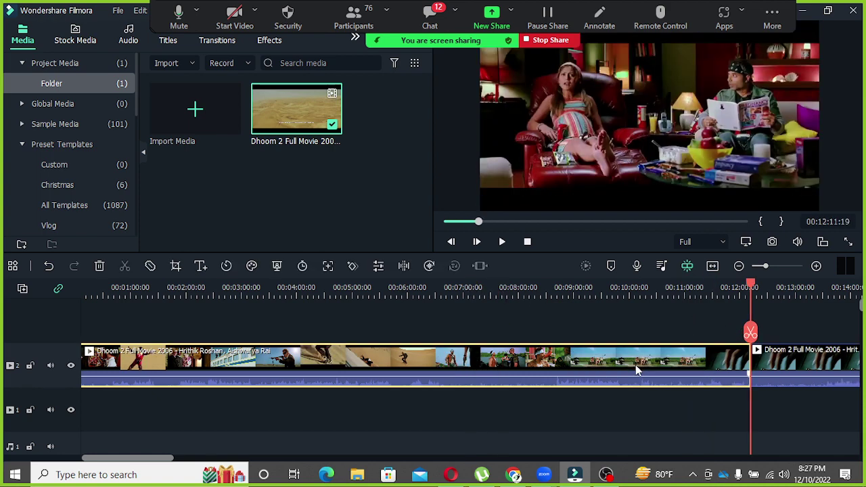
{"action": "left_click", "coordinate": [638, 367]}
{"action": "key", "text": "Delete"}
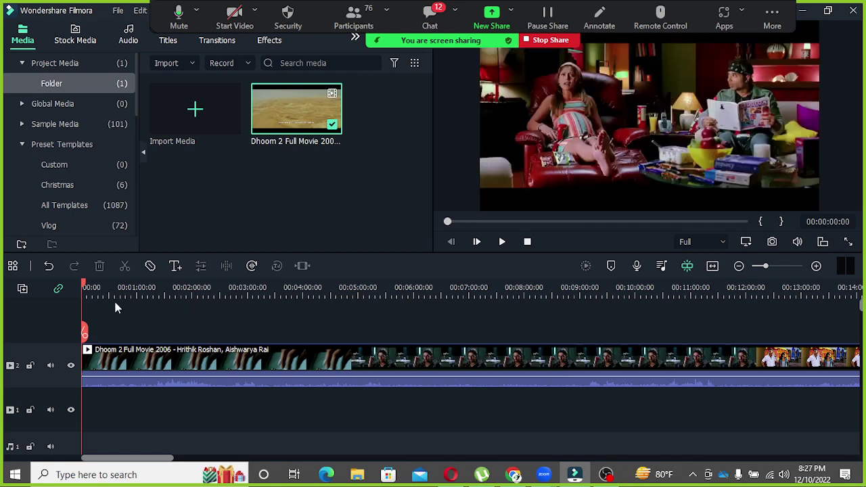
Split the clip at 00:13:02:22 and delete the part before the cut
{"action": "left_click_drag", "start_coordinate": [86, 291], "coordinate": [804, 332]}
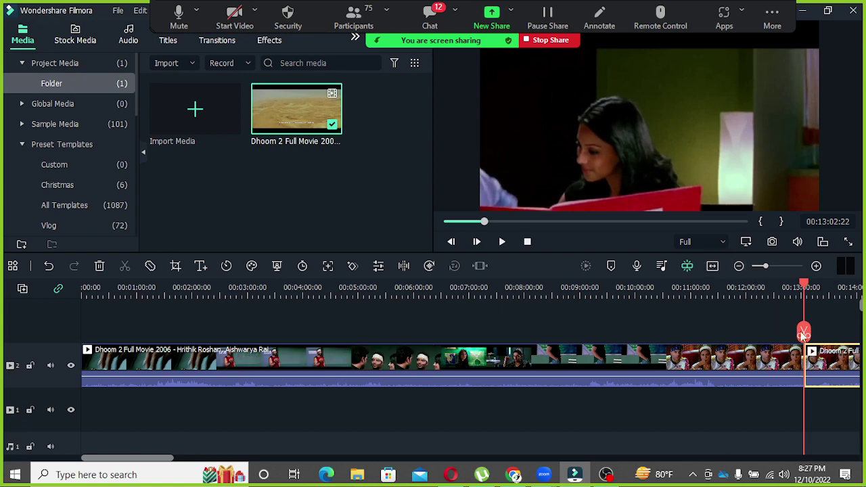
{"action": "left_click", "coordinate": [730, 374]}
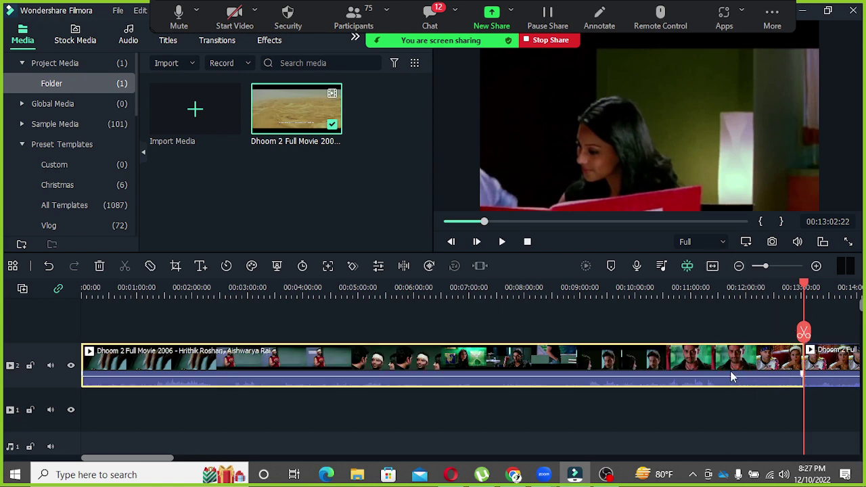
{"action": "key", "text": "Delete"}
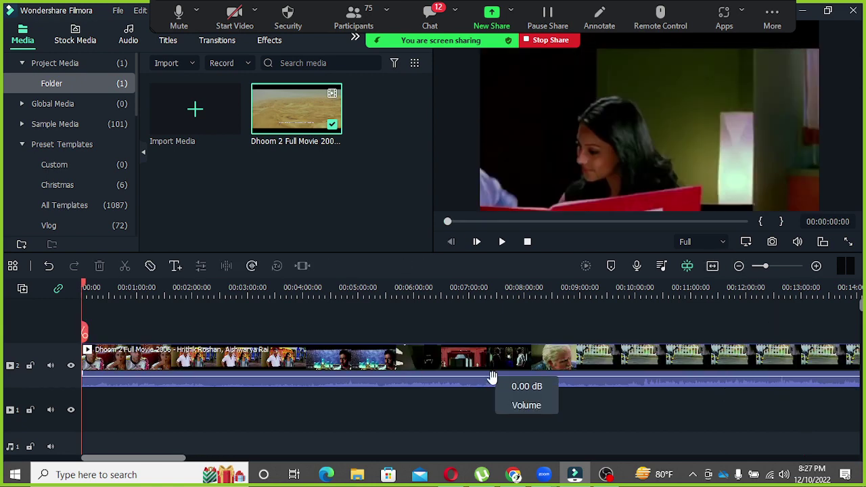
Scrub through the remaining clip from its start up to 00:09:21:02
{"action": "left_click_drag", "start_coordinate": [227, 298], "coordinate": [465, 337]}
{"action": "left_click", "coordinate": [515, 342]}
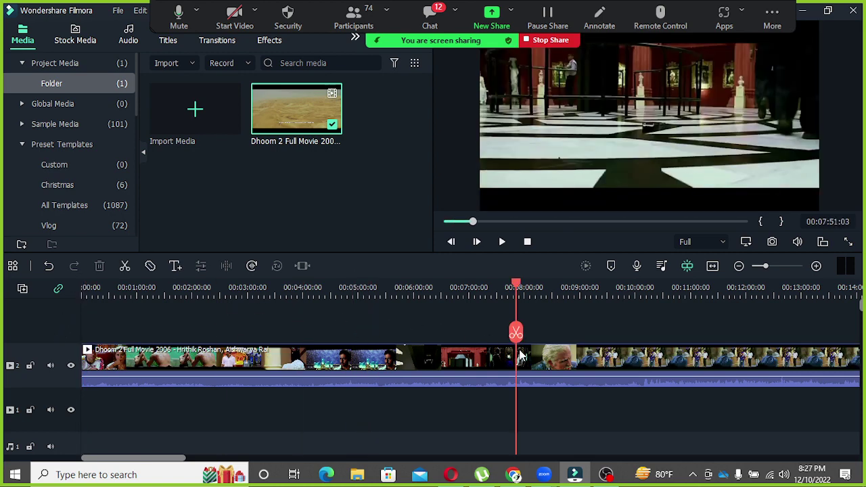
{"action": "left_click", "coordinate": [546, 359]}
{"action": "left_click", "coordinate": [572, 362]}
{"action": "left_click", "coordinate": [593, 367]}
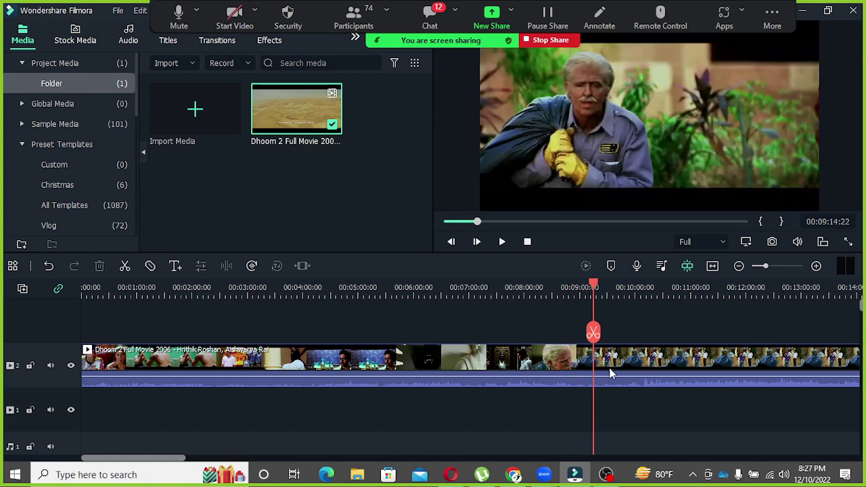
{"action": "left_click", "coordinate": [606, 372]}
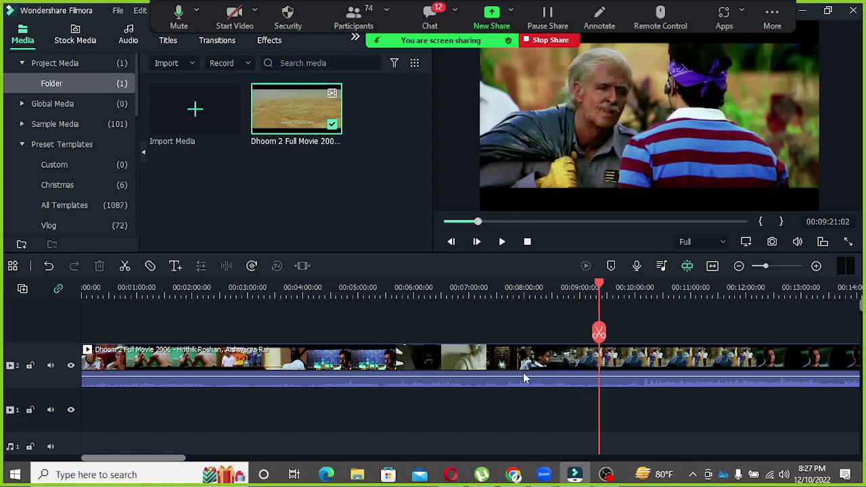
Examine the frames between about 00:07:40 and 00:09:20 to locate the next cut point
{"action": "left_click", "coordinate": [500, 372]}
{"action": "left_click", "coordinate": [491, 374]}
{"action": "left_click", "coordinate": [508, 371]}
{"action": "left_click", "coordinate": [513, 370]}
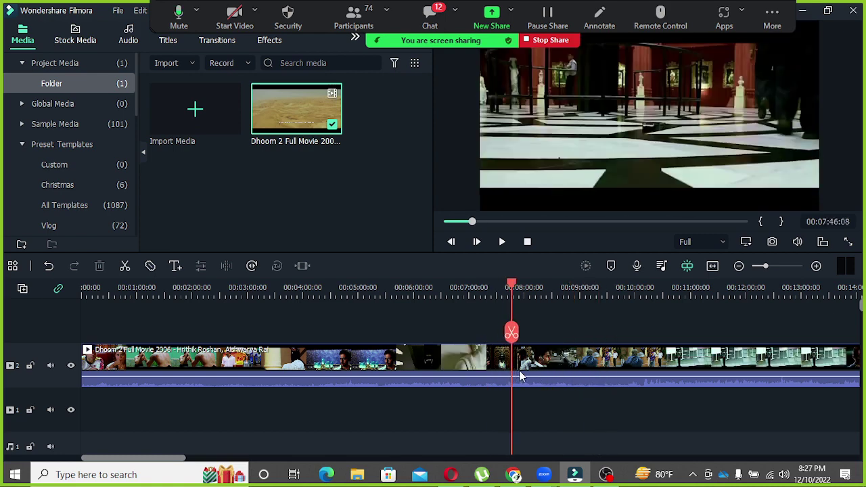
{"action": "left_click", "coordinate": [520, 370]}
{"action": "left_click", "coordinate": [514, 370]}
{"action": "left_click", "coordinate": [520, 369]}
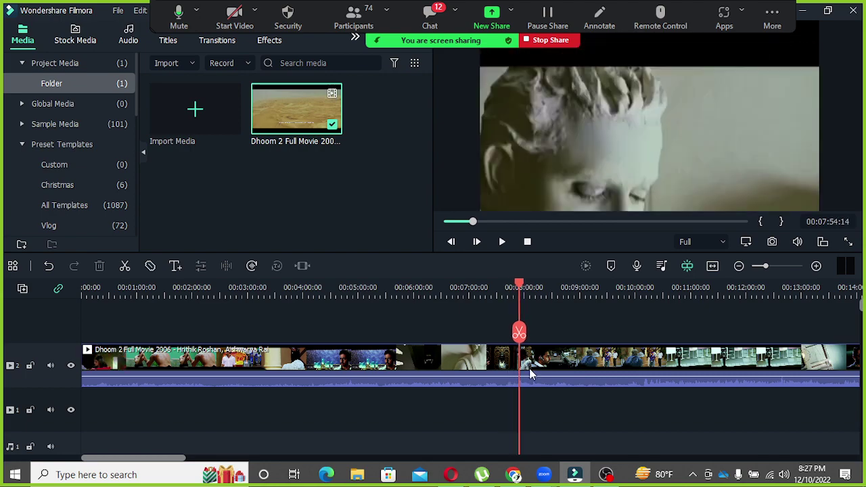
{"action": "left_click", "coordinate": [538, 368]}
{"action": "left_click", "coordinate": [541, 368]}
{"action": "left_click", "coordinate": [552, 368]}
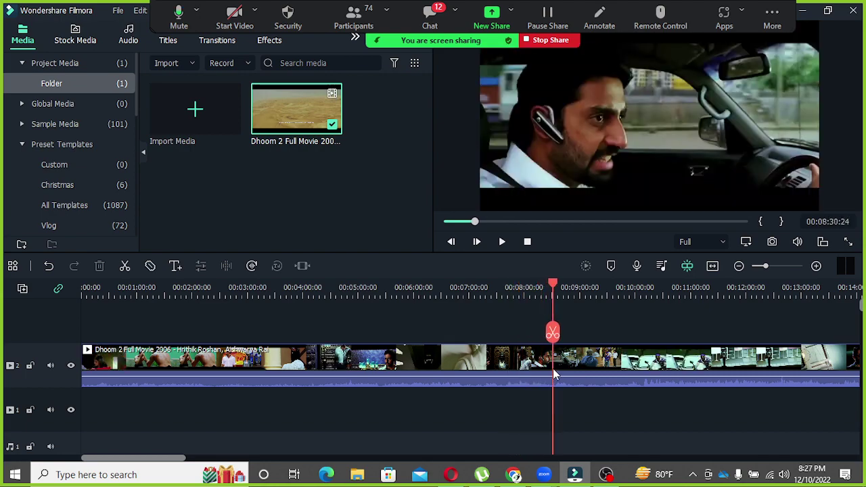
{"action": "left_click", "coordinate": [577, 369]}
{"action": "left_click", "coordinate": [590, 367]}
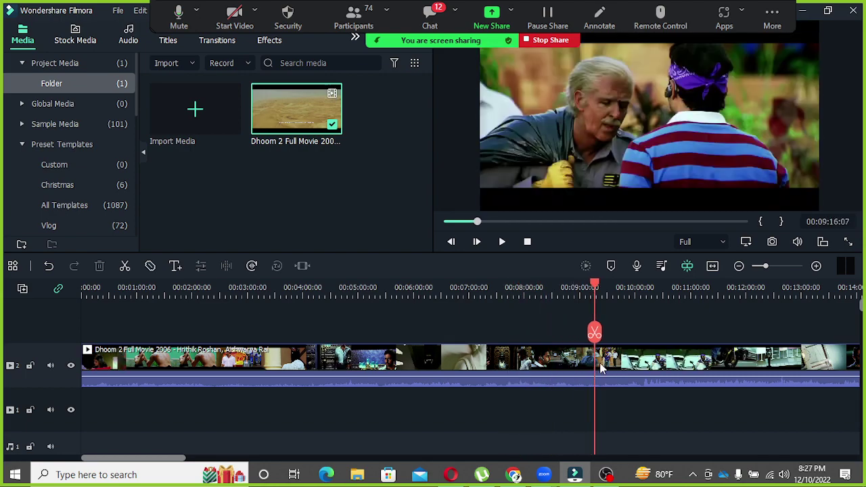
{"action": "left_click", "coordinate": [600, 364]}
{"action": "left_click", "coordinate": [563, 366]}
{"action": "left_click", "coordinate": [561, 365]}
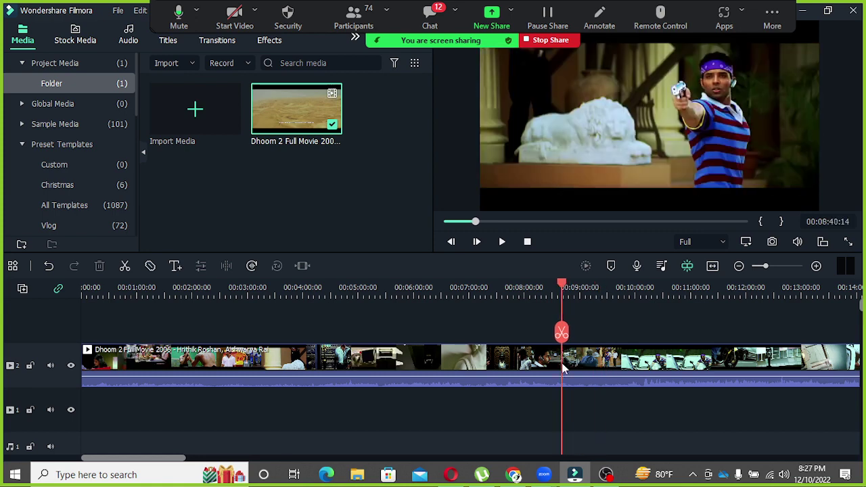
Play the clip from 00:07:42:22, split it at 00:07:49:00 and delete the part before the cut
{"action": "left_click_drag", "start_coordinate": [561, 365], "coordinate": [509, 365]}
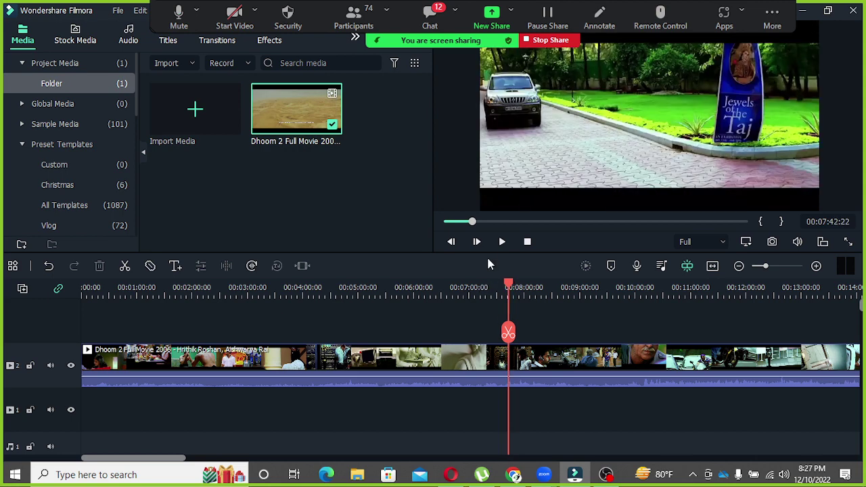
{"action": "left_click", "coordinate": [501, 241]}
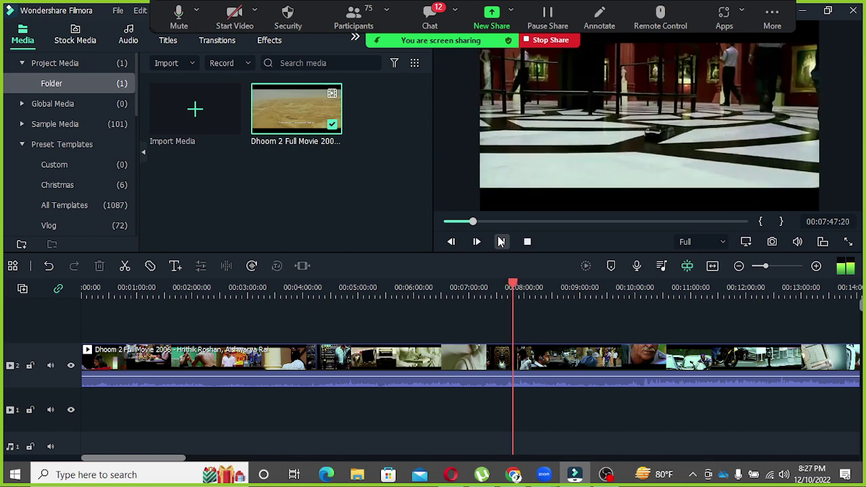
{"action": "left_click", "coordinate": [501, 242]}
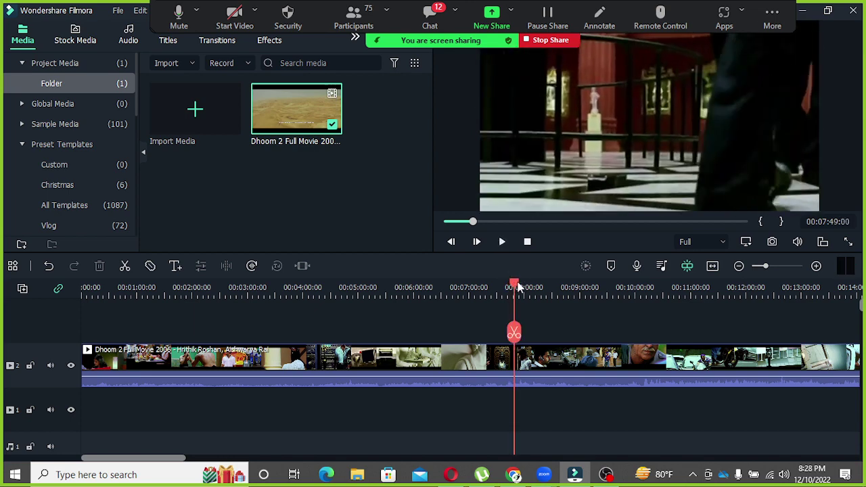
{"action": "left_click", "coordinate": [513, 343]}
{"action": "left_click", "coordinate": [501, 352]}
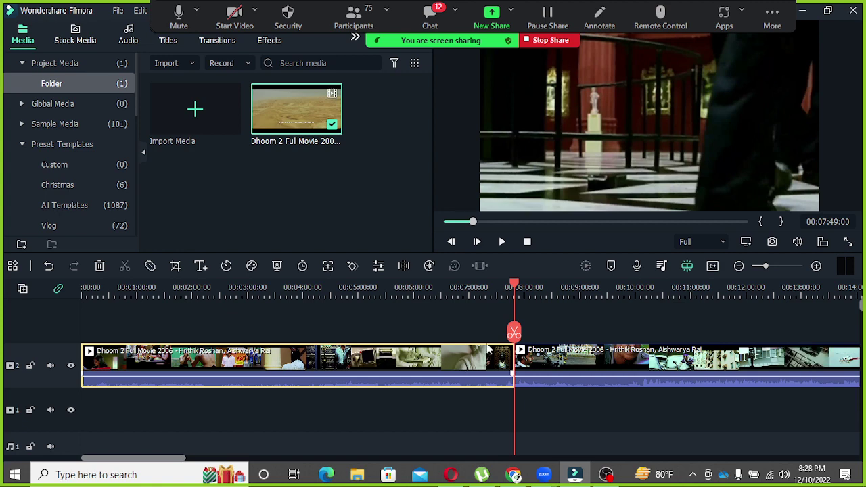
{"action": "key", "text": "Delete"}
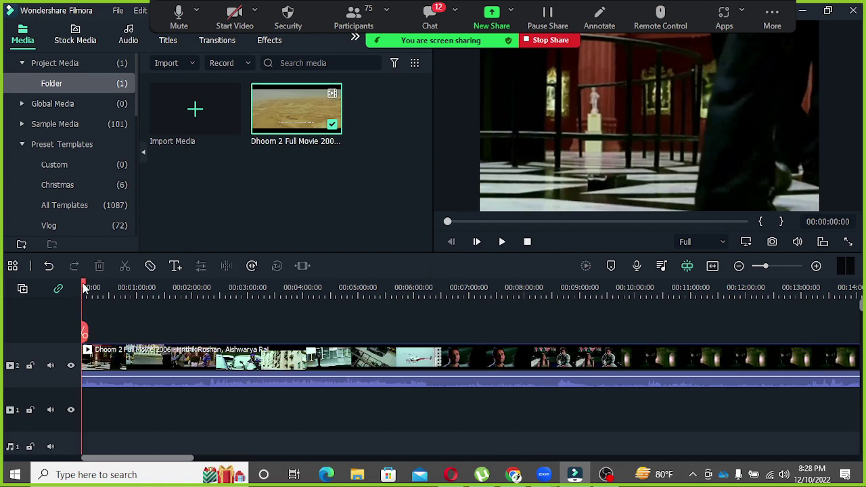
Preview the clip from 00:00:15:20, split it at 00:00:17:12 and delete the part before the cut
{"action": "left_click", "coordinate": [94, 286]}
{"action": "mouse_move", "coordinate": [94, 286]}
{"action": "left_mouse_down"}
{"action": "mouse_move", "coordinate": [116, 294]}
{"action": "mouse_move", "coordinate": [97, 298]}
{"action": "left_mouse_up"}
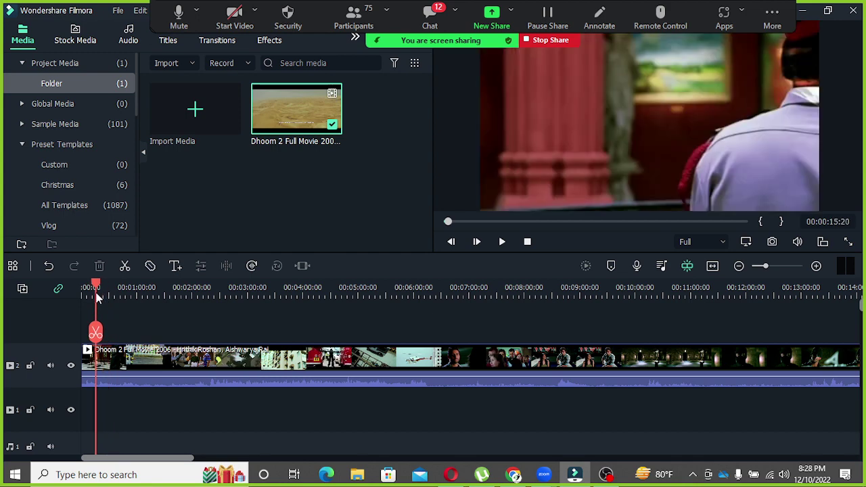
{"action": "left_click", "coordinate": [503, 242]}
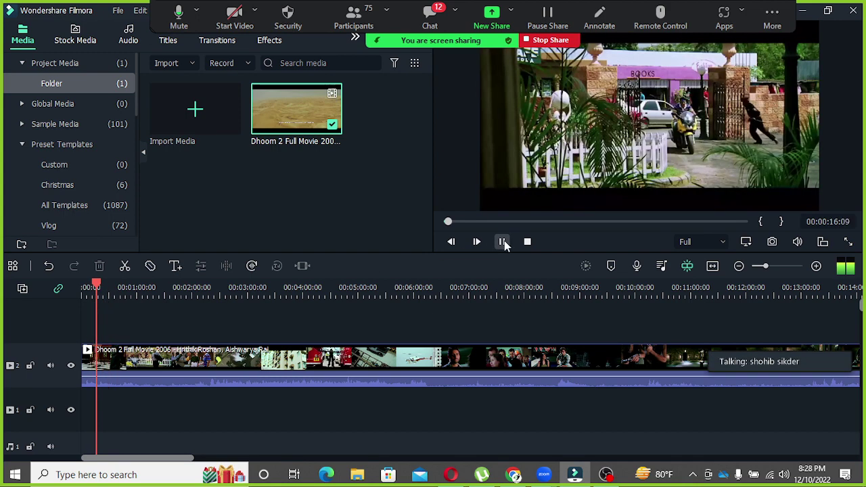
{"action": "left_click", "coordinate": [504, 242]}
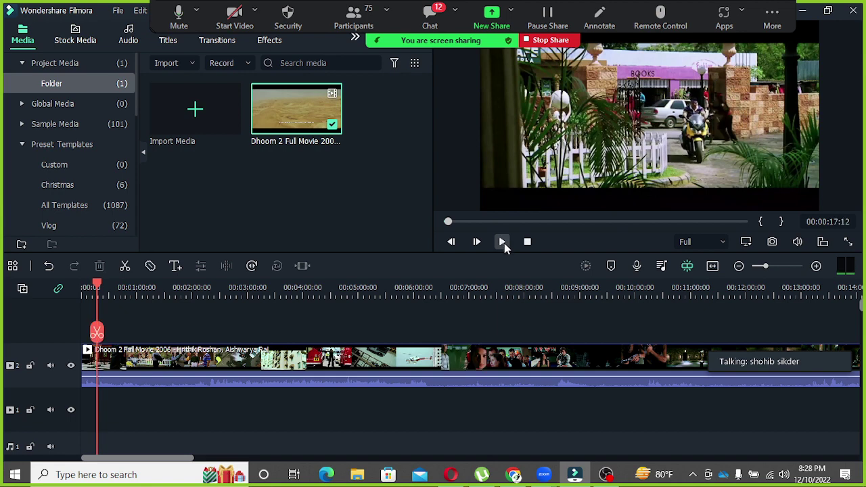
{"action": "left_click", "coordinate": [97, 331]}
{"action": "left_click", "coordinate": [90, 369]}
{"action": "key", "text": "Delete"}
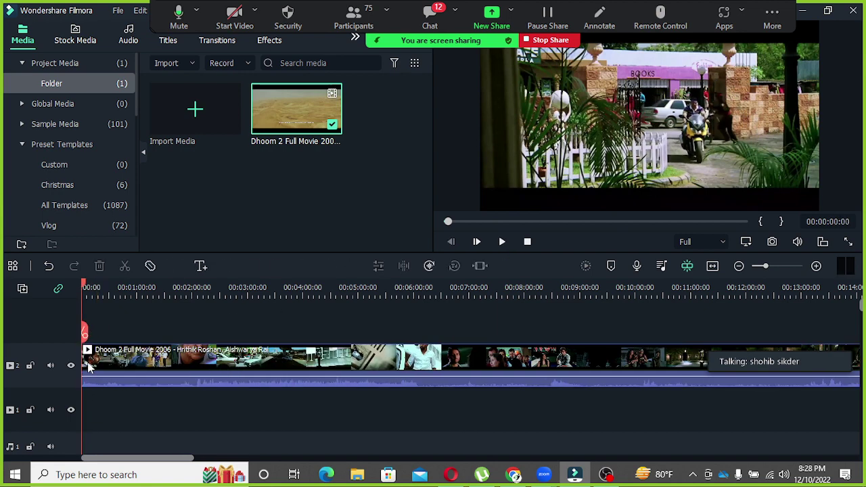
Preview the first seconds of the clip and split it at 00:00:04:20
{"action": "left_click", "coordinate": [84, 288]}
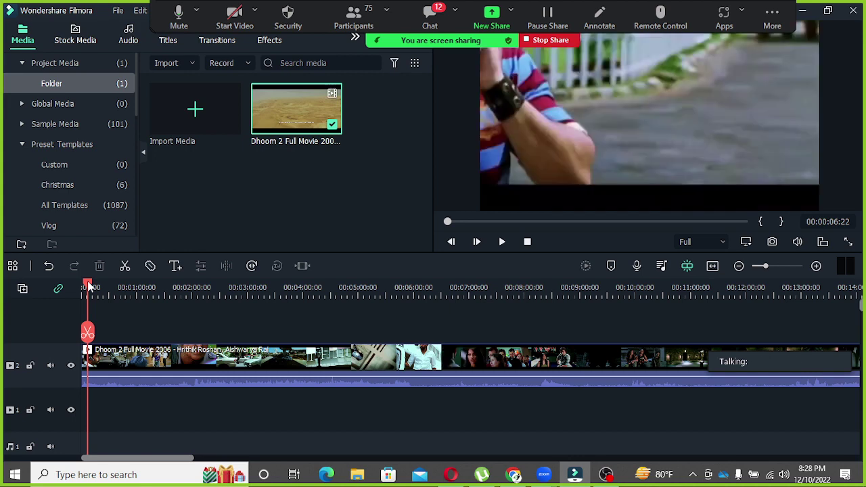
{"action": "left_click", "coordinate": [501, 242]}
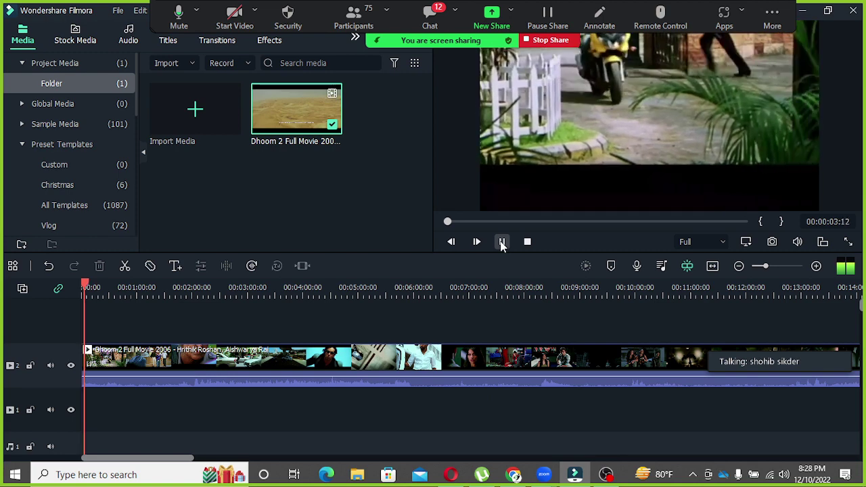
{"action": "left_click", "coordinate": [501, 243]}
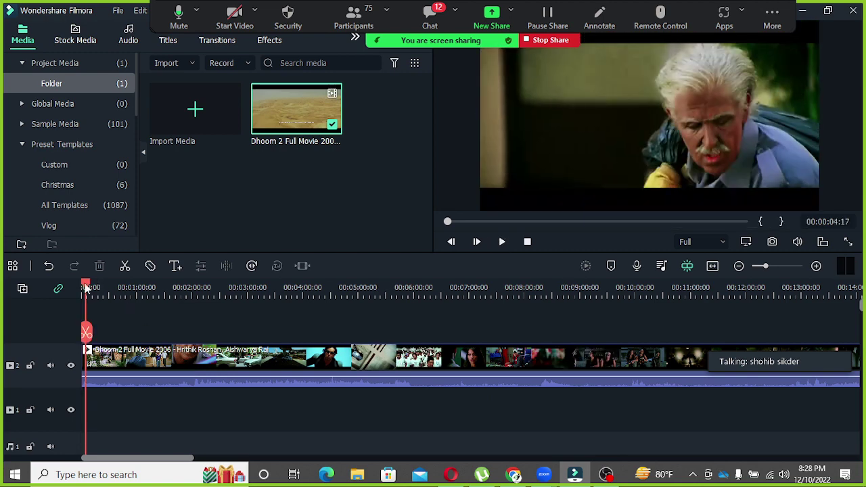
{"action": "left_click", "coordinate": [85, 288]}
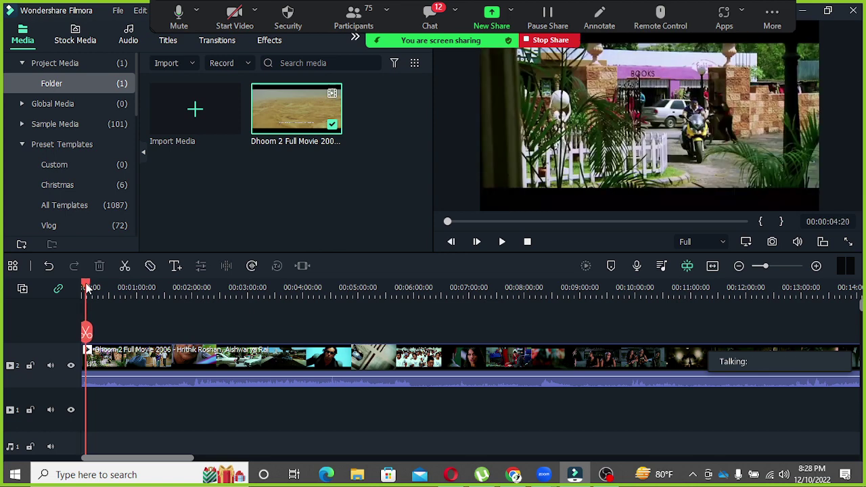
{"action": "left_click", "coordinate": [88, 353]}
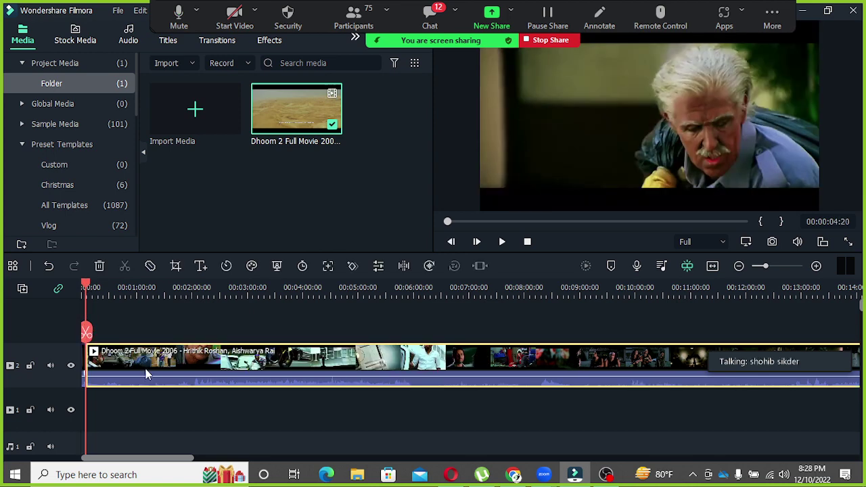
Move the main clip along the track to start at about 00:01:12 and delete the short fragment before it
{"action": "left_click_drag", "start_coordinate": [103, 288], "coordinate": [114, 287]}
{"action": "left_click_drag", "start_coordinate": [145, 368], "coordinate": [206, 369]}
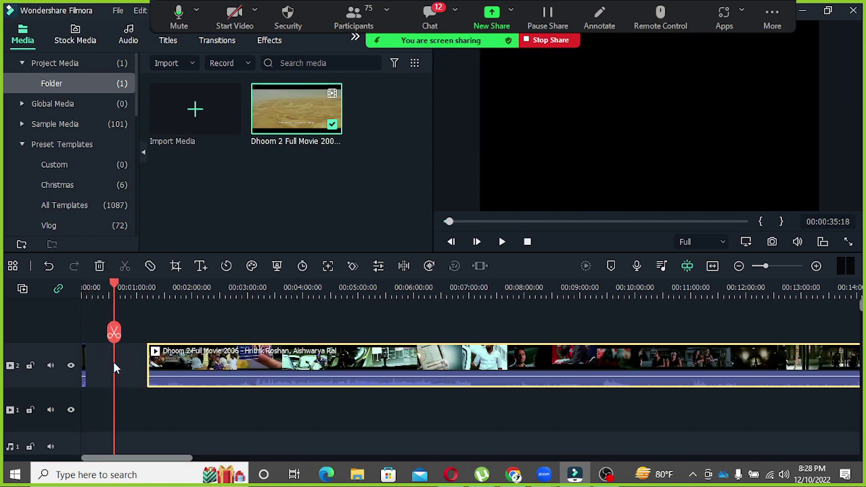
{"action": "left_click", "coordinate": [85, 368]}
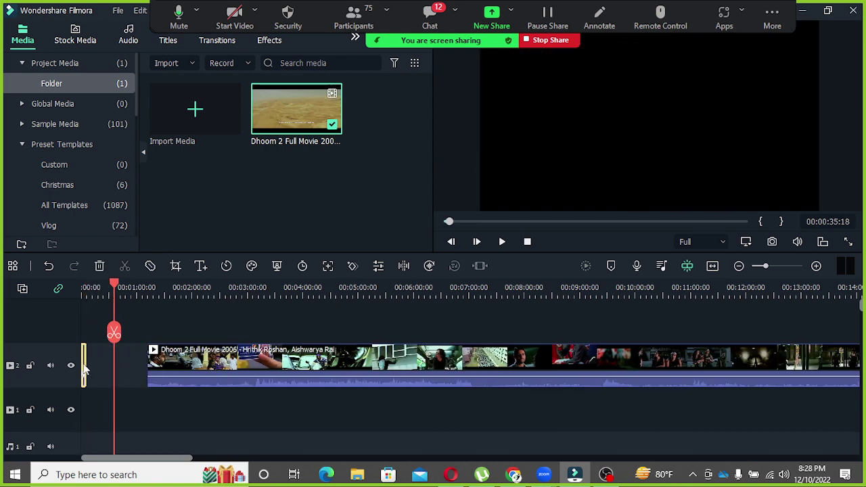
{"action": "left_click", "coordinate": [84, 369]}
Play the clip's opening from 00:00:59:19 and extend its start edge back to about 00:01:02
{"action": "left_click_drag", "start_coordinate": [100, 289], "coordinate": [136, 287]}
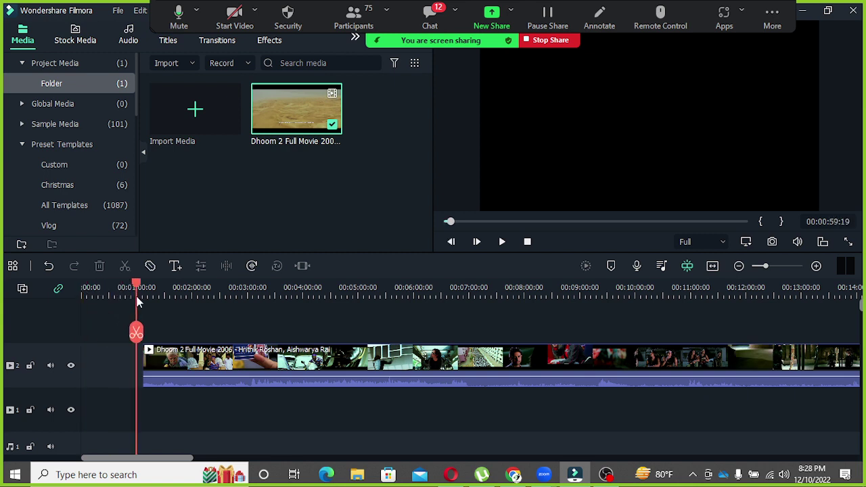
{"action": "left_click", "coordinate": [502, 243]}
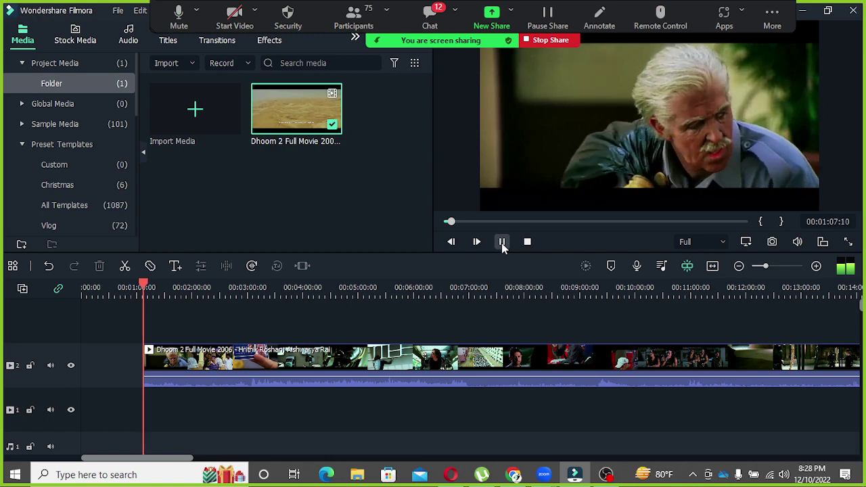
{"action": "left_click", "coordinate": [502, 244]}
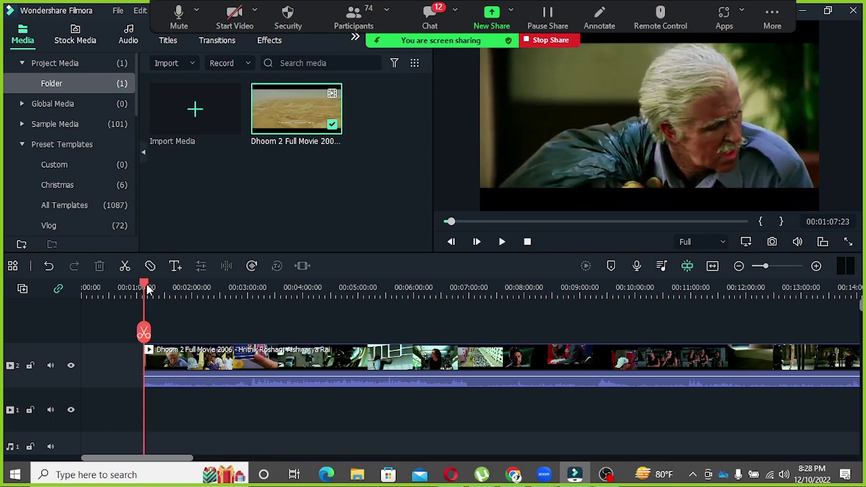
{"action": "left_click_drag", "start_coordinate": [147, 290], "coordinate": [129, 287]}
{"action": "left_click_drag", "start_coordinate": [140, 367], "coordinate": [137, 372]}
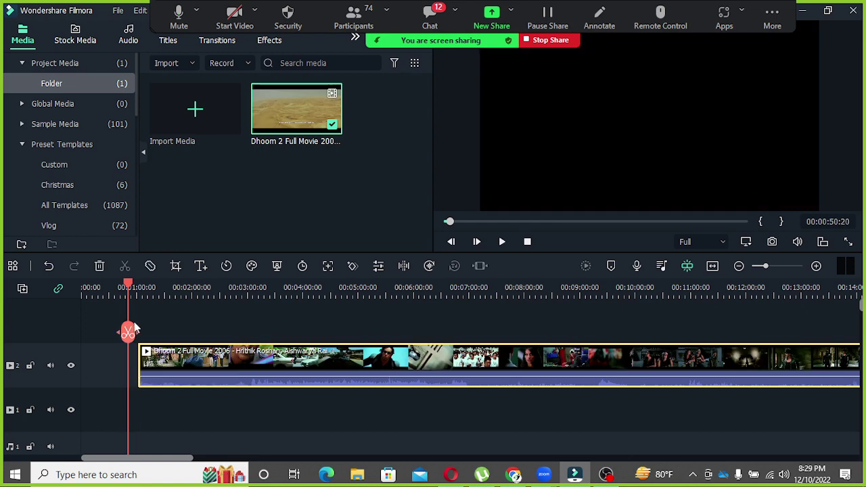
Enlarge the timeline scale and preview the extended opening of the clip up to 00:01:05:06
{"action": "left_click_drag", "start_coordinate": [127, 285], "coordinate": [139, 288]}
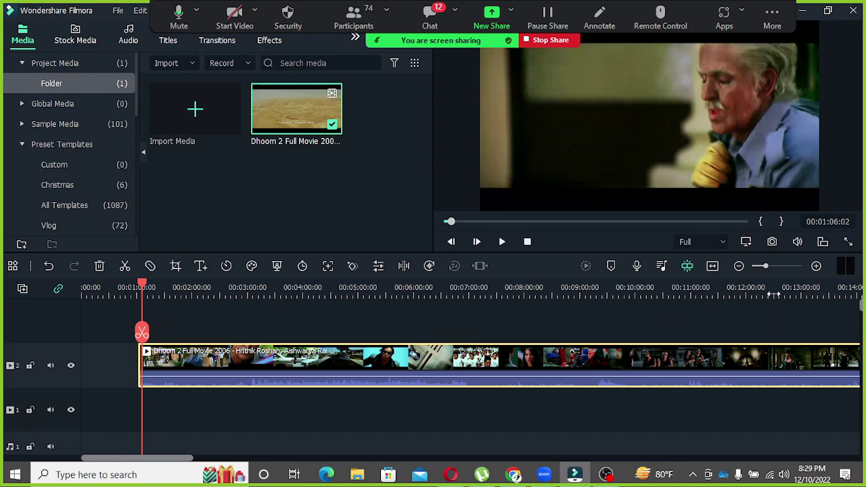
{"action": "left_click", "coordinate": [816, 264]}
{"action": "left_click", "coordinate": [815, 265]}
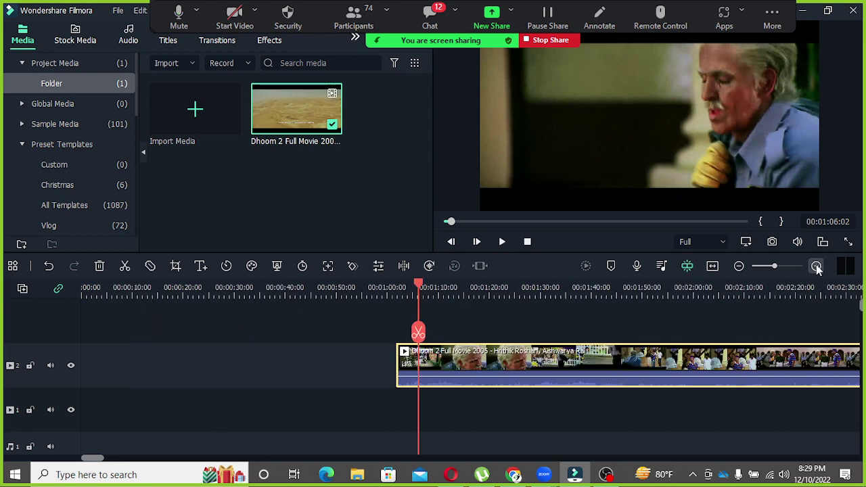
{"action": "left_click", "coordinate": [816, 264]}
{"action": "left_click_drag", "start_coordinate": [473, 283], "coordinate": [443, 284]}
{"action": "left_click", "coordinate": [504, 242]}
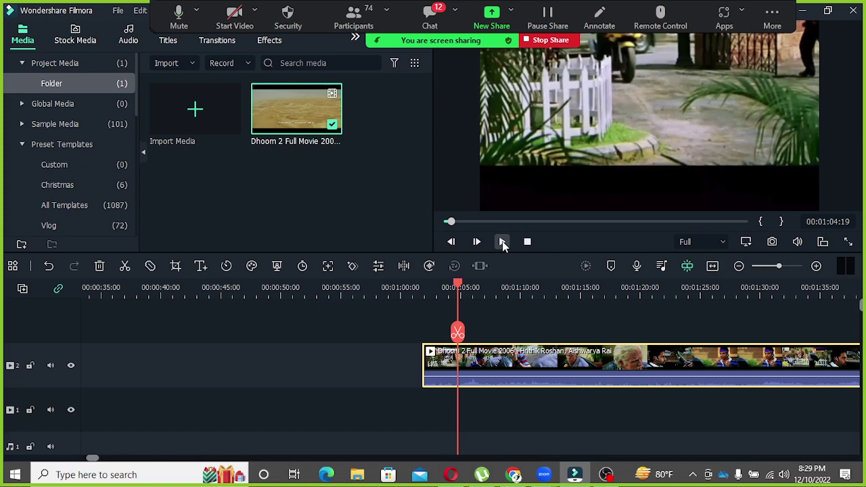
{"action": "left_click", "coordinate": [503, 241]}
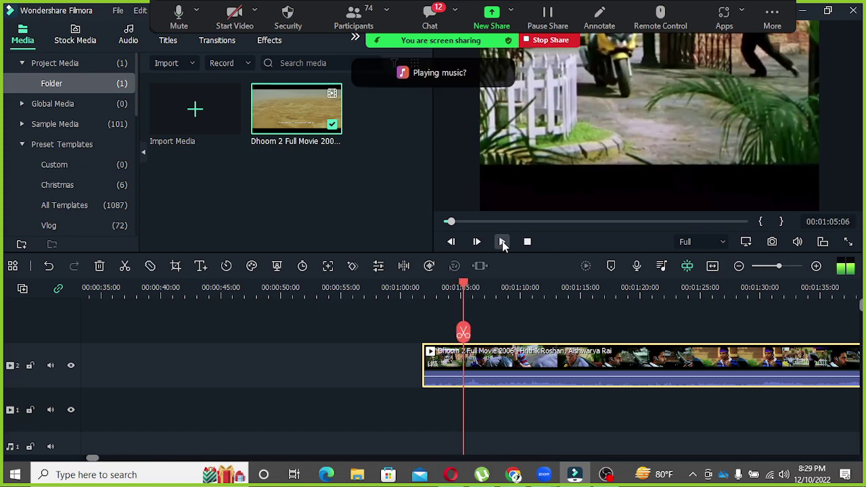
Stop the preview at 00:01:05:15, split the clip there and delete the short fragment before the cut
{"action": "left_click", "coordinate": [502, 241]}
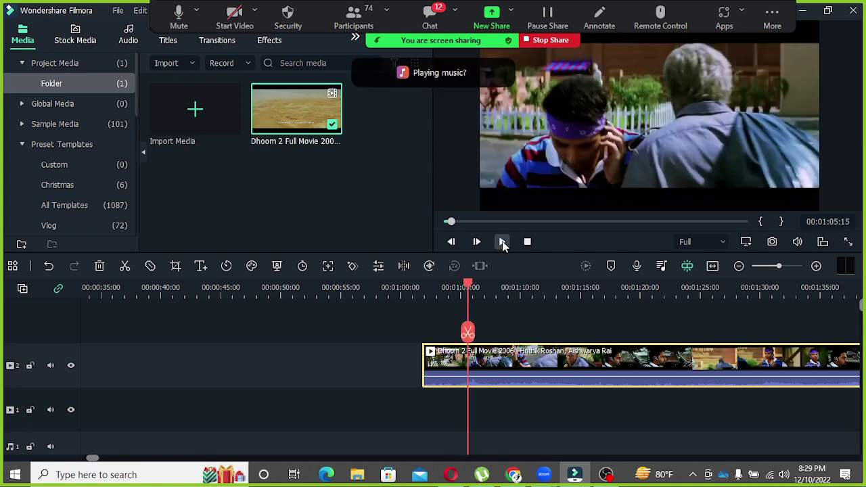
{"action": "left_click", "coordinate": [468, 331]}
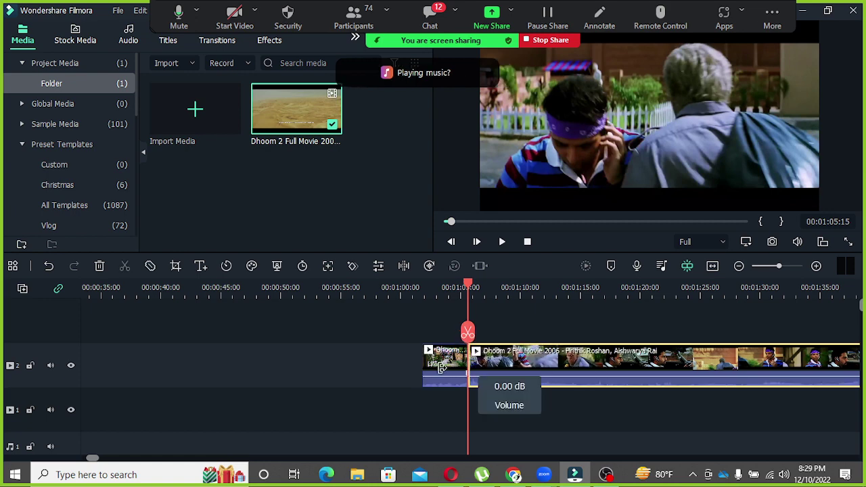
{"action": "left_click", "coordinate": [442, 368]}
{"action": "key", "text": "Delete"}
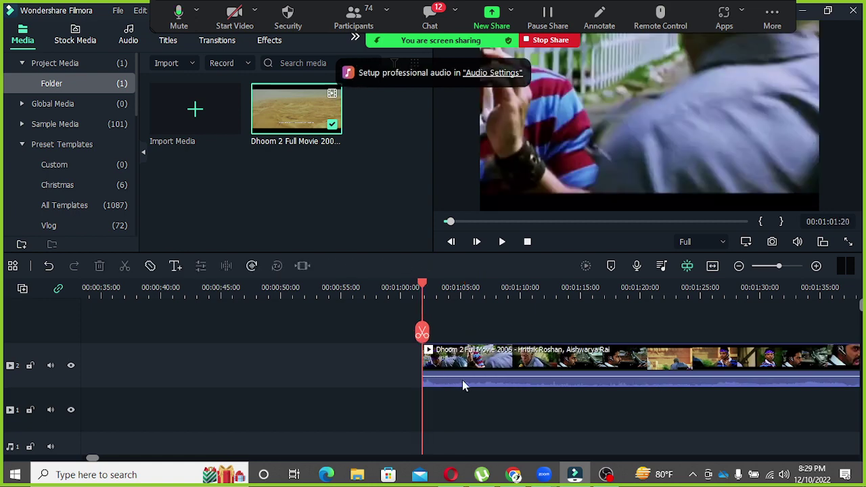
Move the remaining clip down to video track 1 and align its start with 00:00:00
{"action": "left_click_drag", "start_coordinate": [501, 359], "coordinate": [162, 417]}
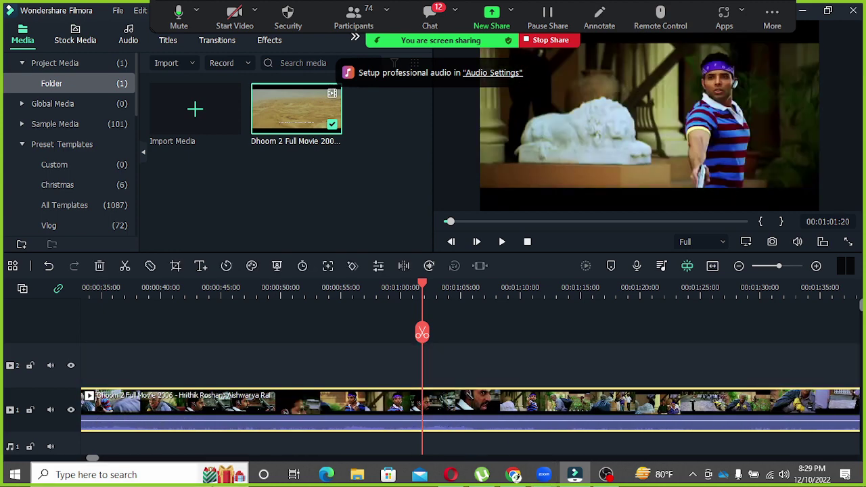
{"action": "left_click_drag", "start_coordinate": [95, 458], "coordinate": [29, 458]}
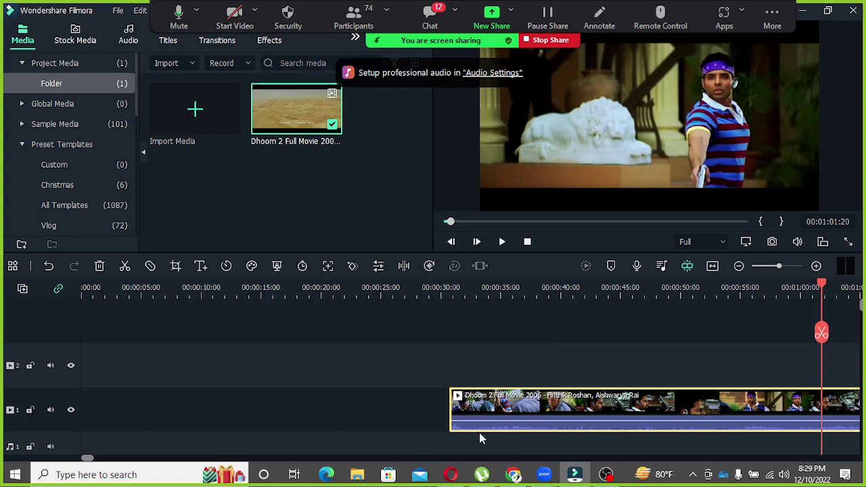
{"action": "left_click_drag", "start_coordinate": [546, 404], "coordinate": [180, 405]}
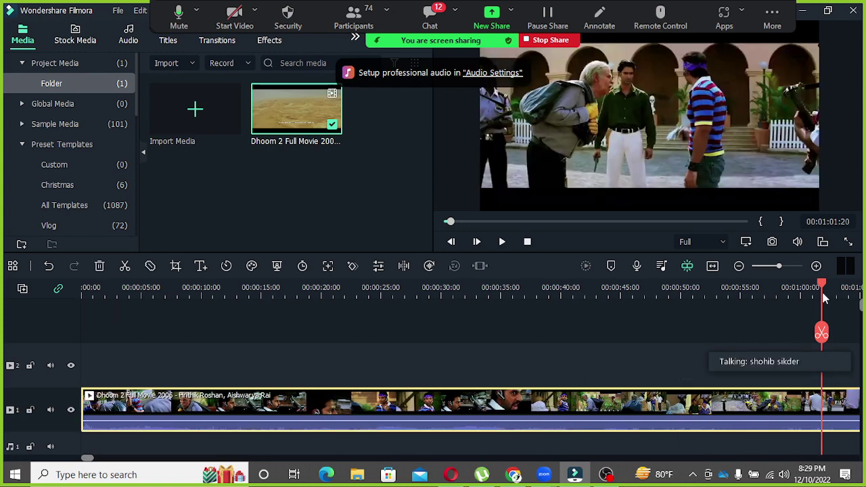
Reduce the timeline scale, skim the clip to about 00:06:07, and preview the earlier part, stopping at 00:05:53:11
{"action": "left_click", "coordinate": [739, 267]}
{"action": "left_click", "coordinate": [740, 267]}
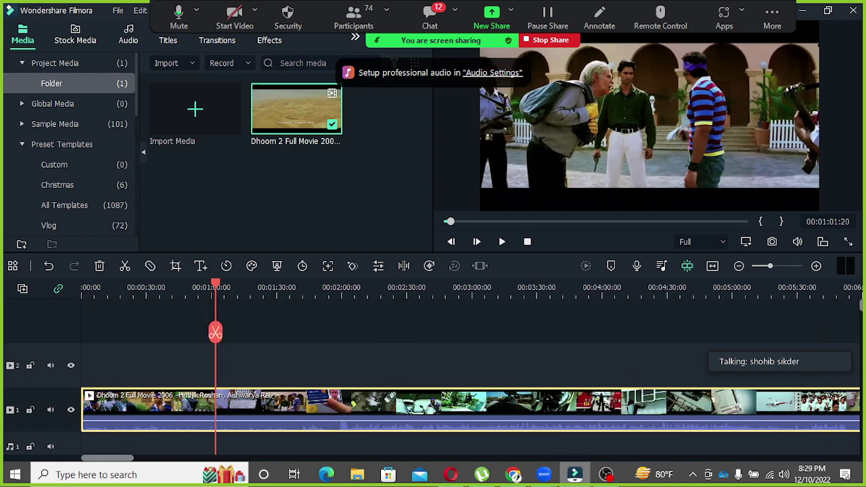
{"action": "left_click_drag", "start_coordinate": [219, 289], "coordinate": [512, 328]}
{"action": "left_click", "coordinate": [687, 348]}
{"action": "left_click", "coordinate": [745, 352]}
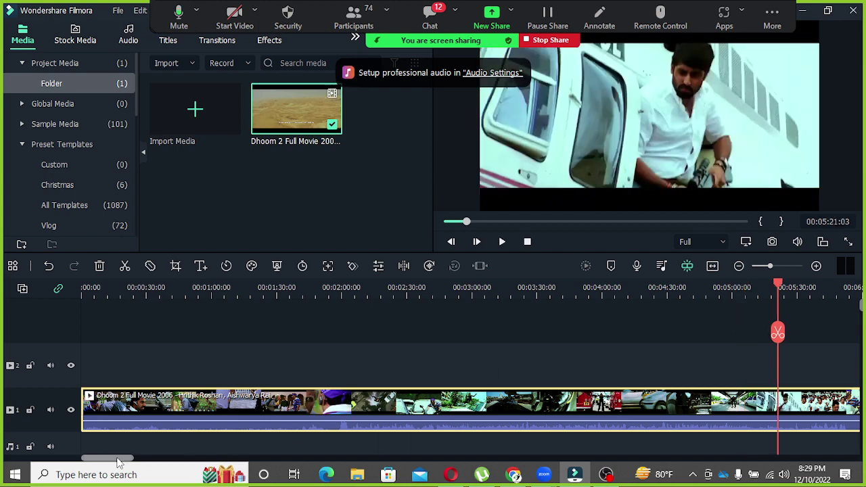
{"action": "left_click_drag", "start_coordinate": [118, 462], "coordinate": [163, 462]}
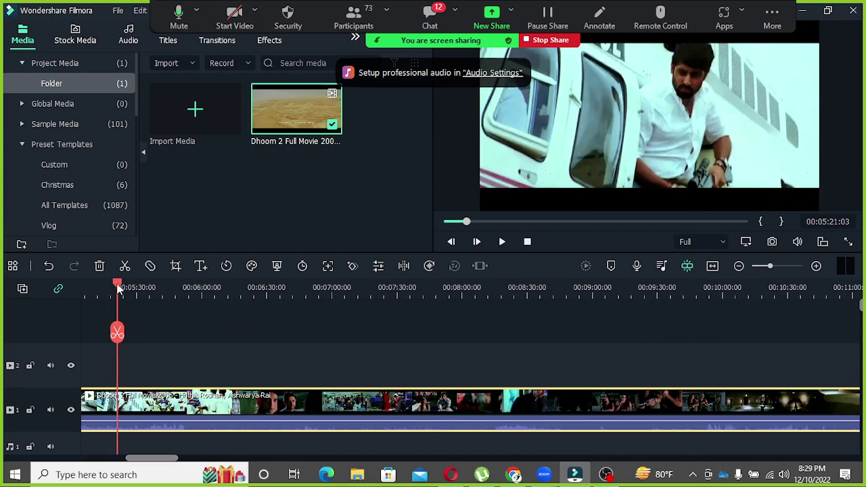
{"action": "left_click_drag", "start_coordinate": [118, 290], "coordinate": [221, 303]}
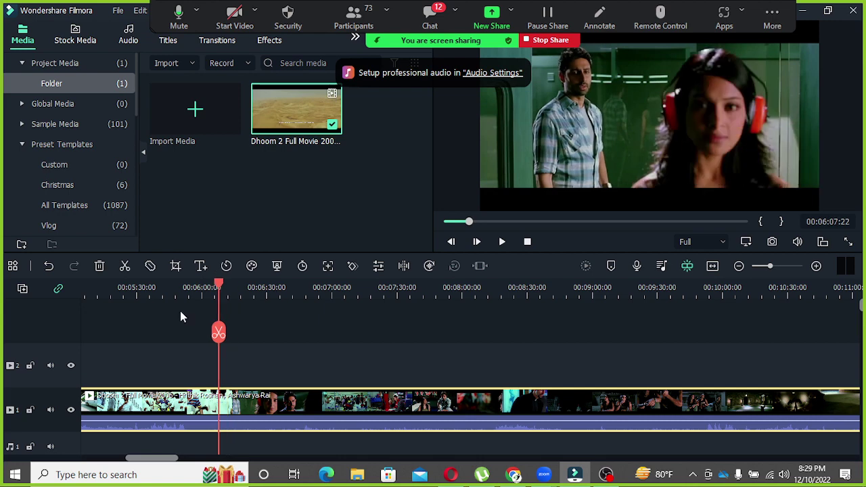
{"action": "left_click_drag", "start_coordinate": [144, 318], "coordinate": [124, 322]}
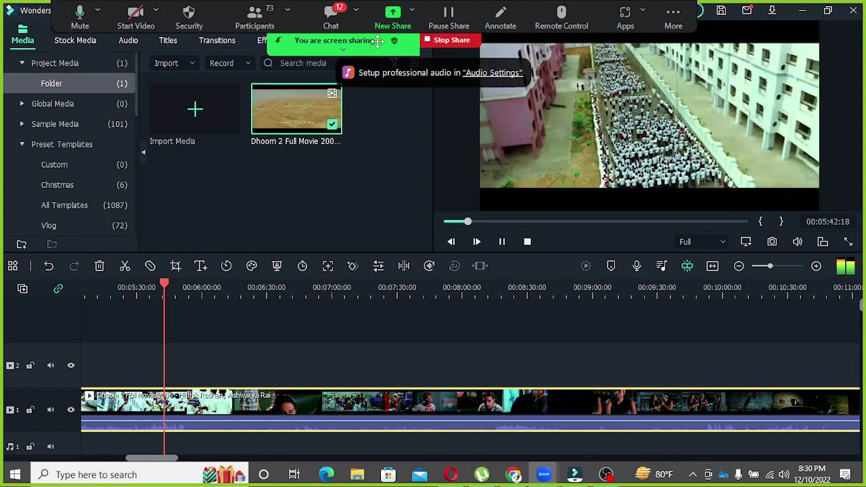
{"action": "left_click_drag", "start_coordinate": [377, 40], "coordinate": [326, 40]}
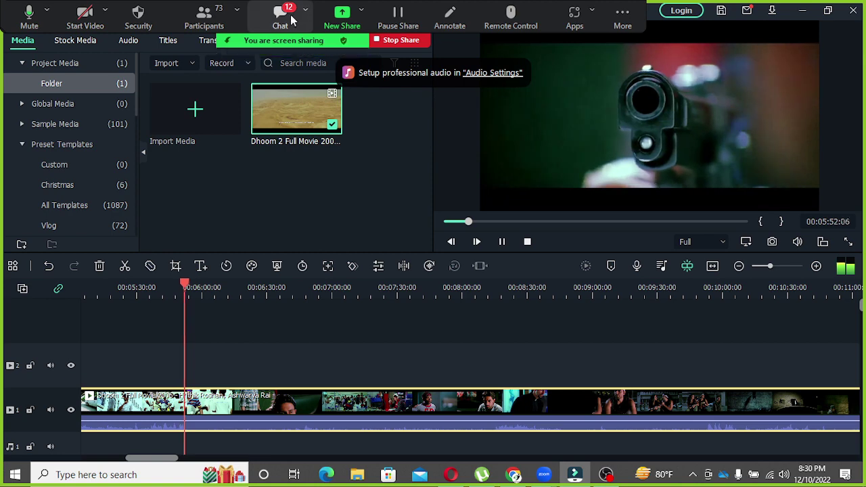
{"action": "left_click", "coordinate": [501, 242]}
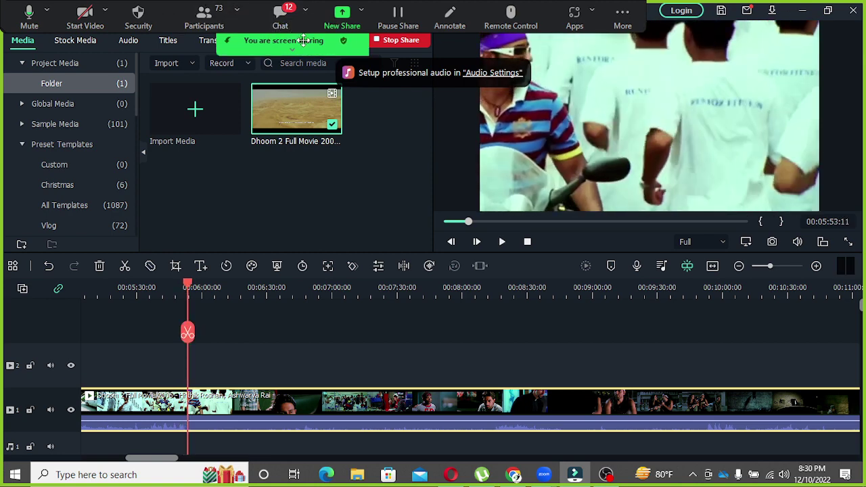
Move the meeting toolbar out of the way, split the clip at 00:05:53:11 and delete everything after the cut
{"action": "left_click_drag", "start_coordinate": [304, 39], "coordinate": [404, 415]}
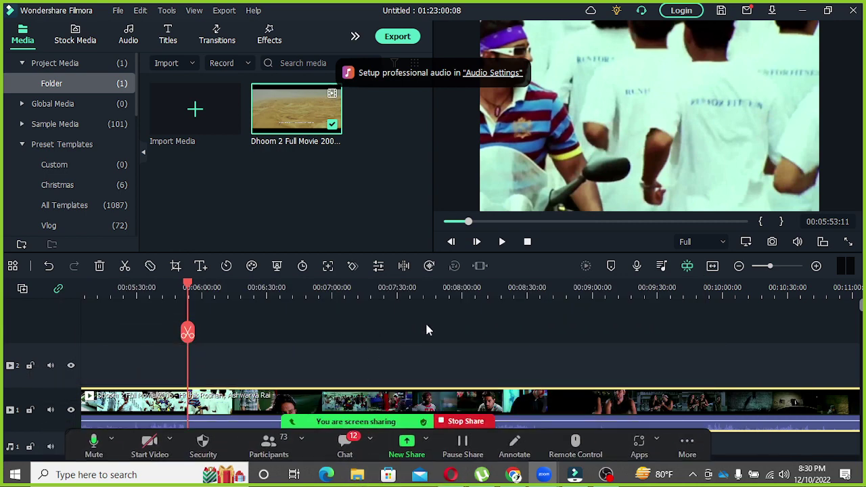
{"action": "left_click", "coordinate": [417, 343]}
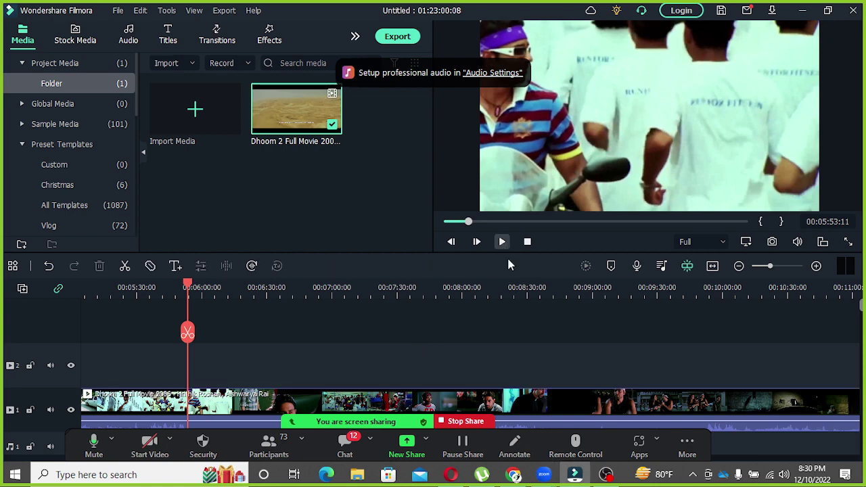
{"action": "left_click", "coordinate": [187, 334]}
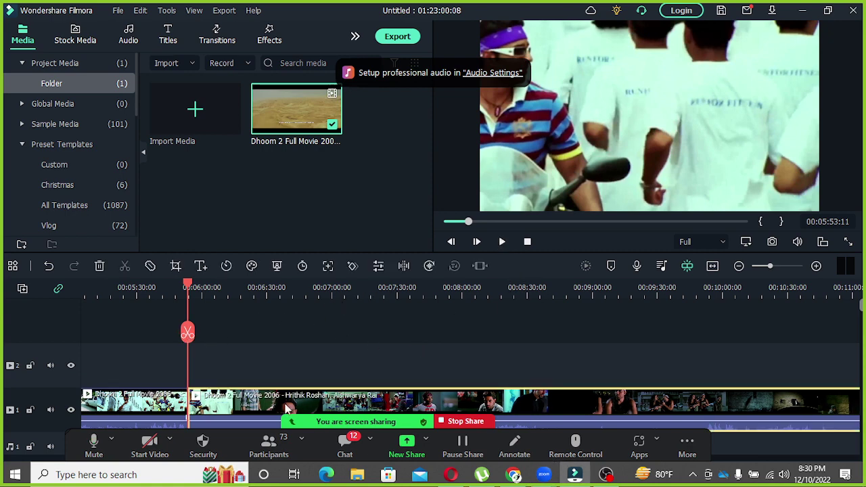
{"action": "key", "text": "Delete"}
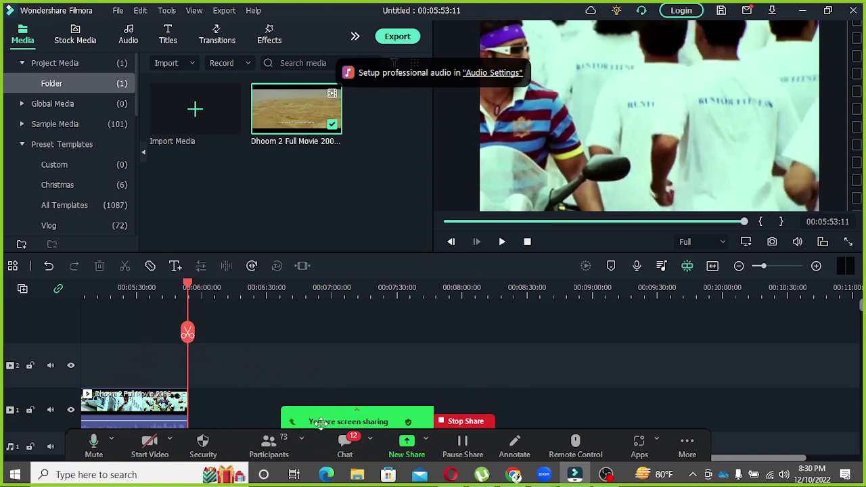
Preview the shortened clip from its start, skipping ahead to about 00:01:24 and 00:02:00 and pausing at 00:02:02:23
{"action": "left_click_drag", "start_coordinate": [317, 427], "coordinate": [315, 3]}
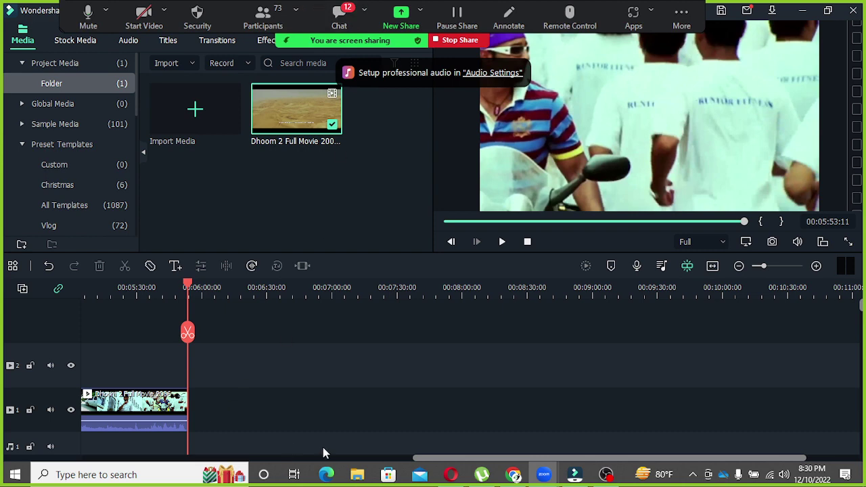
{"action": "left_click", "coordinate": [324, 458]}
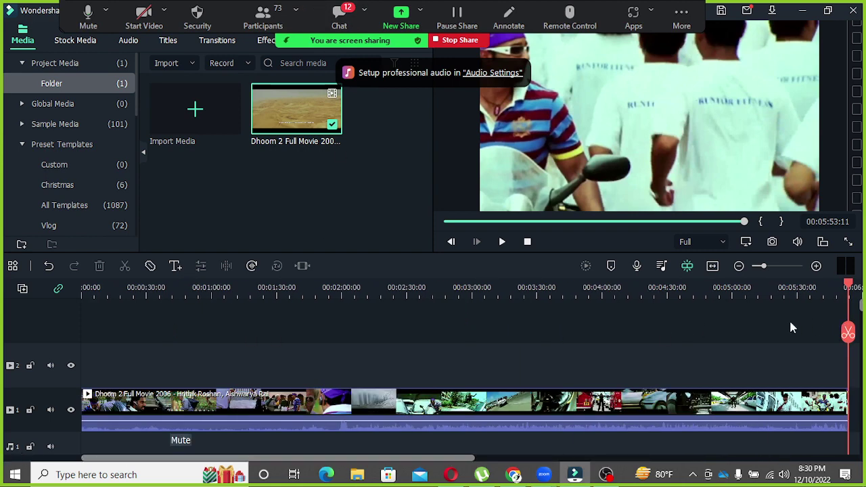
{"action": "left_click_drag", "start_coordinate": [852, 284], "coordinate": [3, 392]}
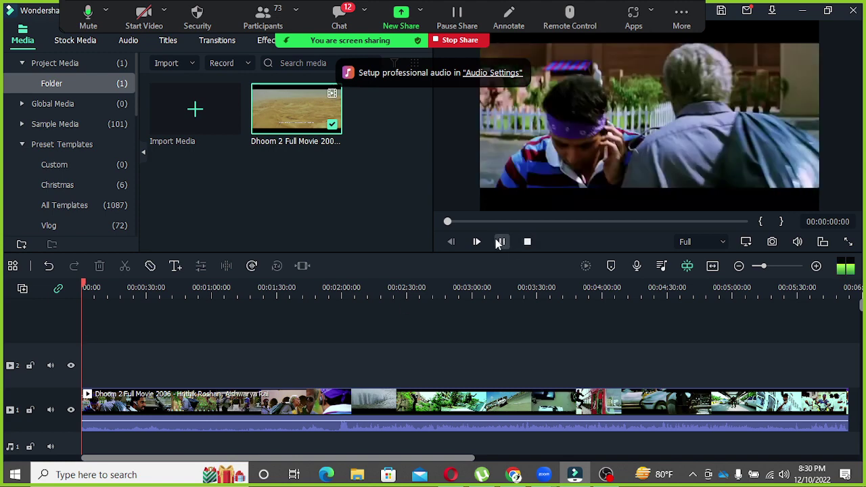
{"action": "left_click", "coordinate": [501, 242]}
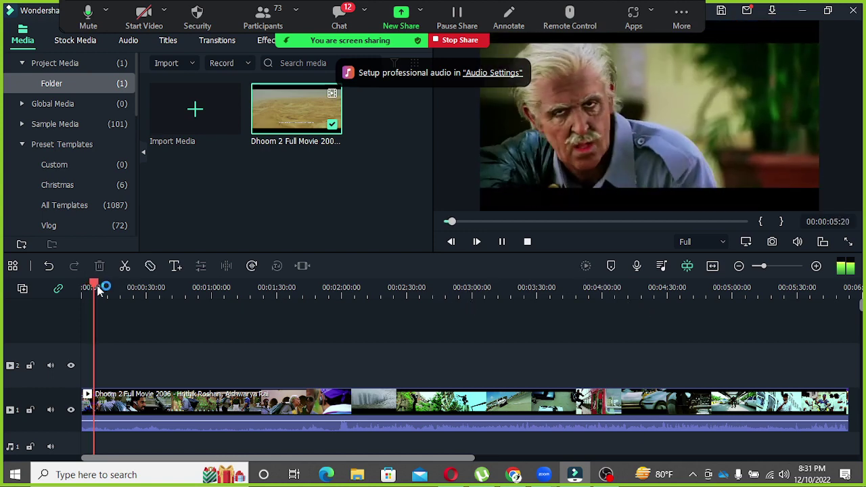
{"action": "left_click_drag", "start_coordinate": [96, 286], "coordinate": [262, 342]}
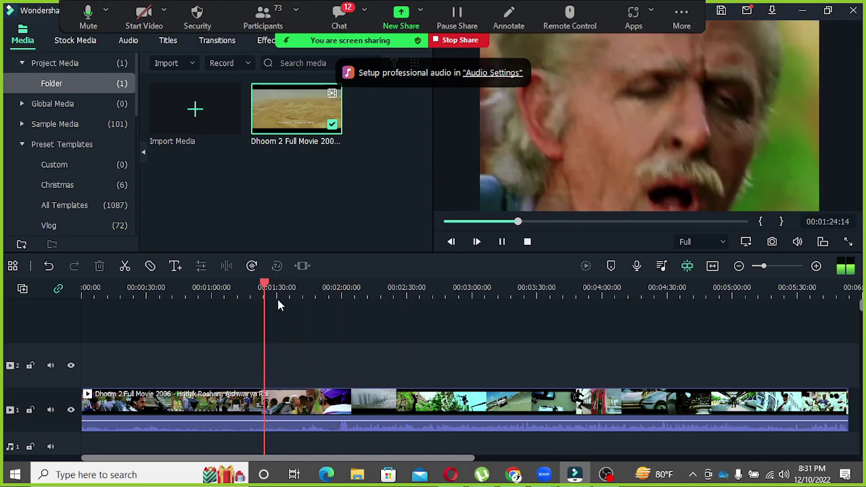
{"action": "left_click_drag", "start_coordinate": [281, 282], "coordinate": [350, 318]}
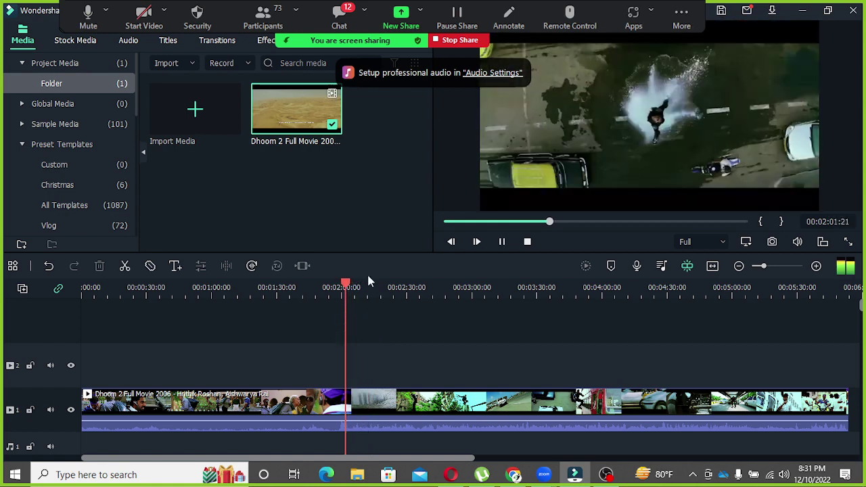
{"action": "left_click", "coordinate": [501, 242]}
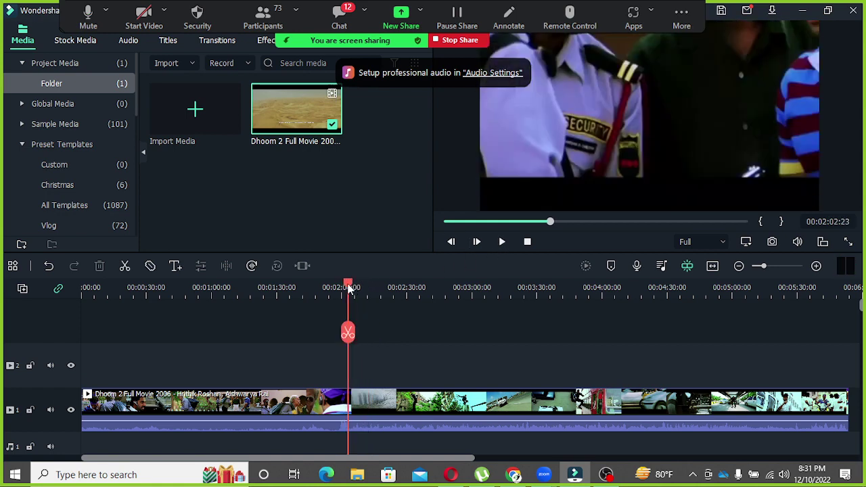
Replay the clip from about 00:02:00 and split it at 00:02:01:22
{"action": "left_click_drag", "start_coordinate": [348, 287], "coordinate": [340, 284]}
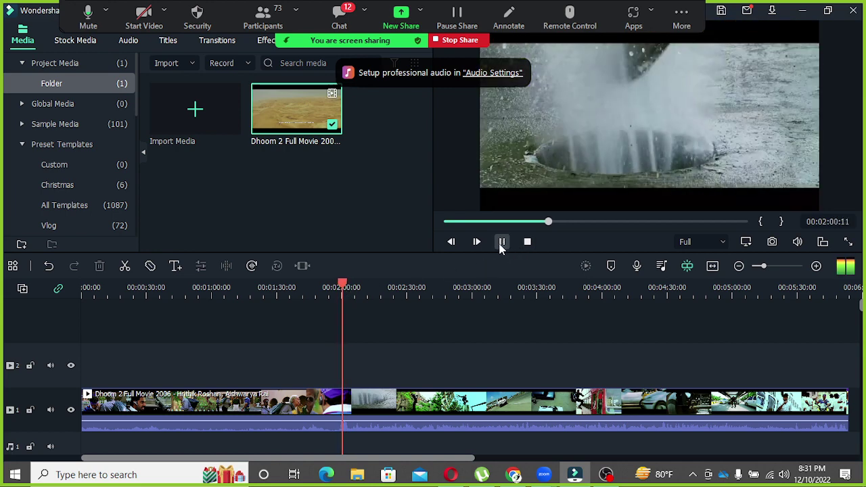
{"action": "left_click", "coordinate": [501, 243]}
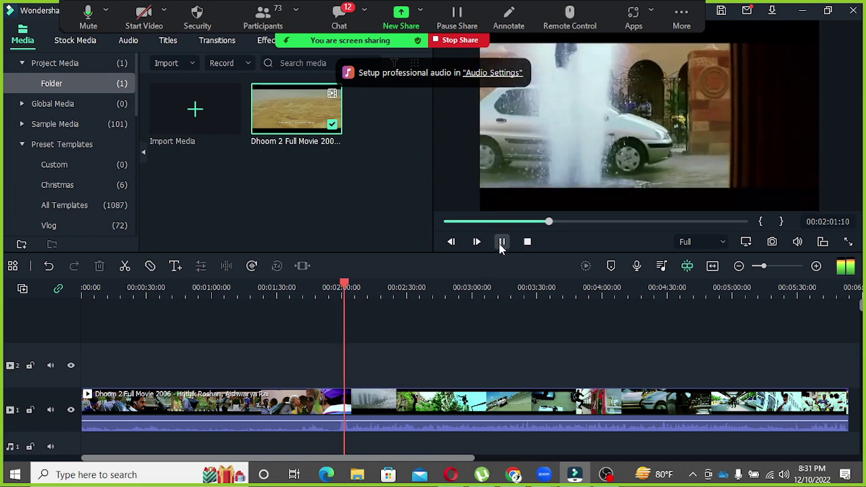
{"action": "left_click", "coordinate": [502, 242]}
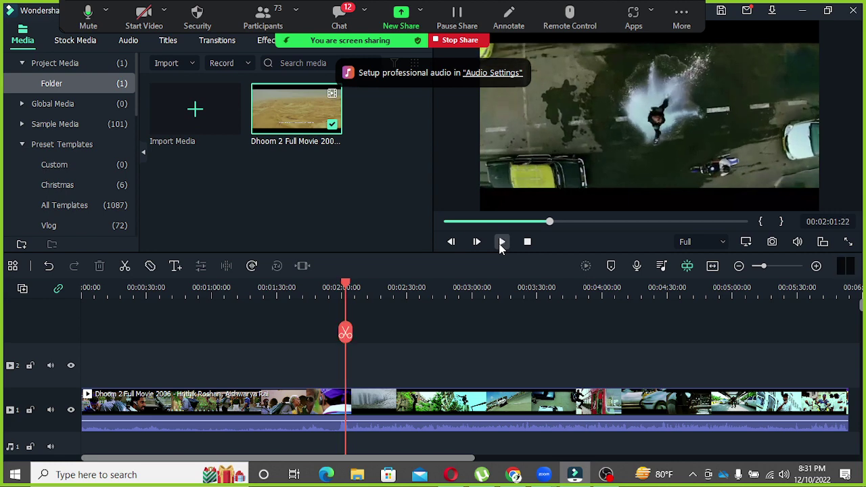
{"action": "left_click", "coordinate": [346, 332]}
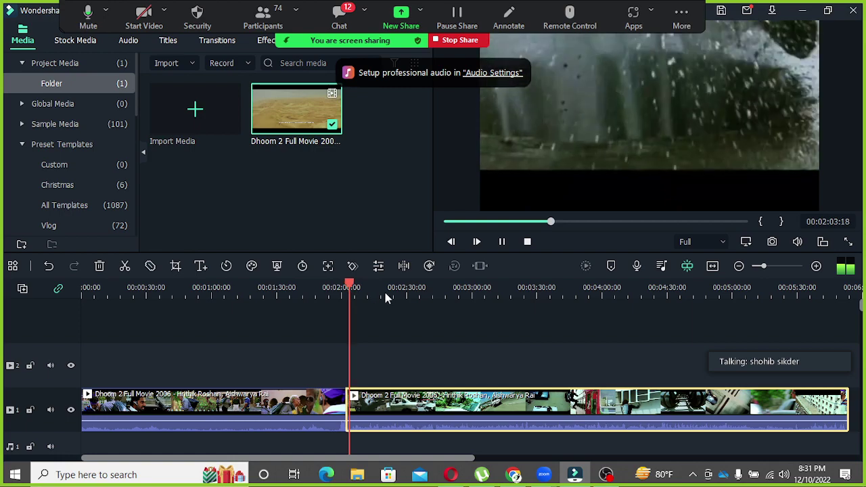
Preview the second segment around 00:02:42 to 00:02:56 and split it at 00:02:45:20
{"action": "left_click_drag", "start_coordinate": [384, 289], "coordinate": [458, 305]}
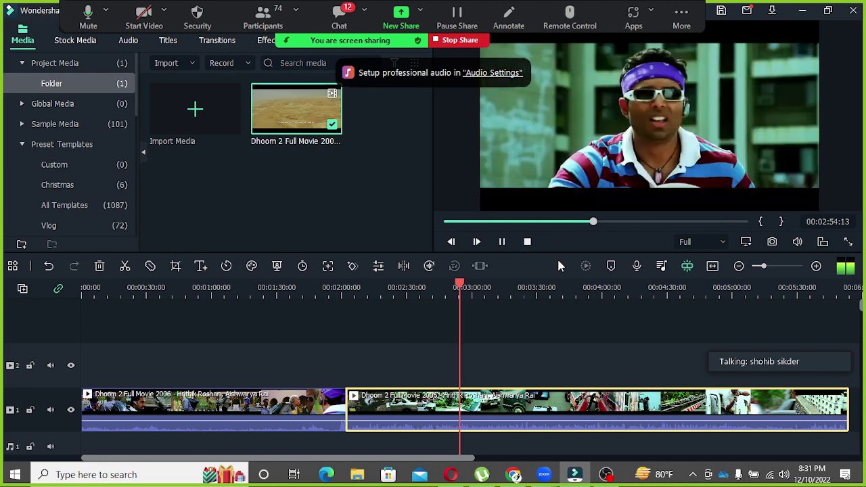
{"action": "left_click", "coordinate": [503, 243]}
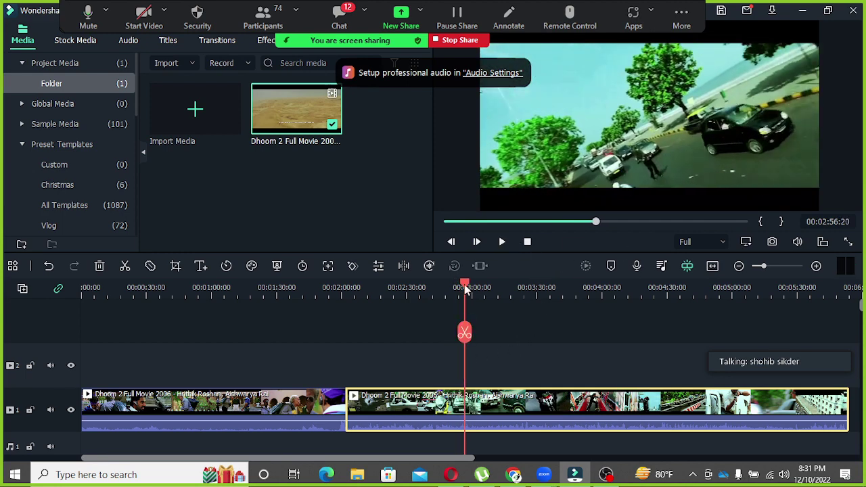
{"action": "left_click_drag", "start_coordinate": [459, 288], "coordinate": [432, 288]}
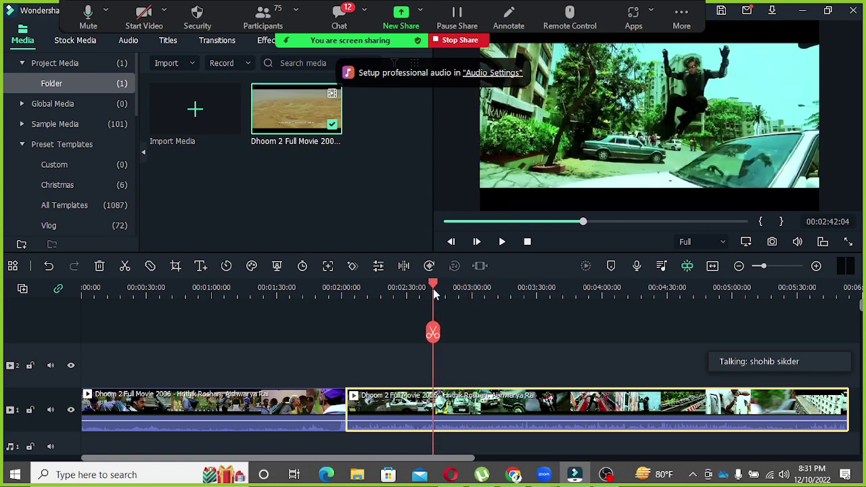
{"action": "left_click", "coordinate": [501, 242]}
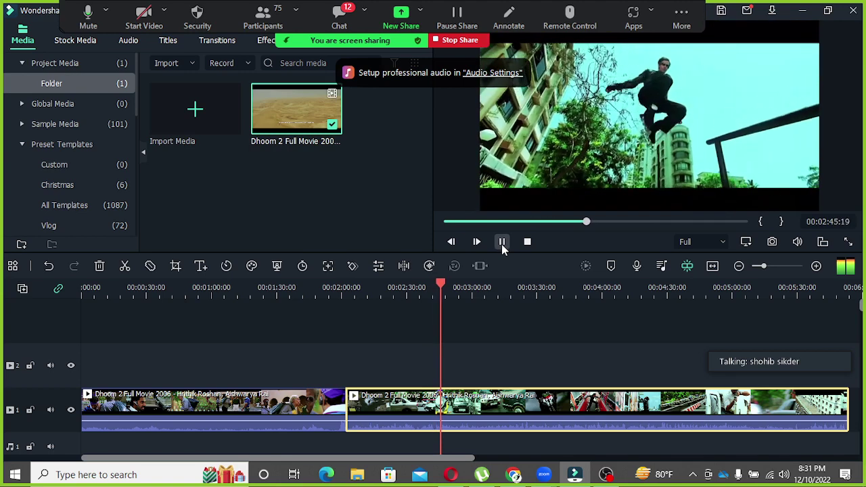
{"action": "left_click", "coordinate": [502, 242]}
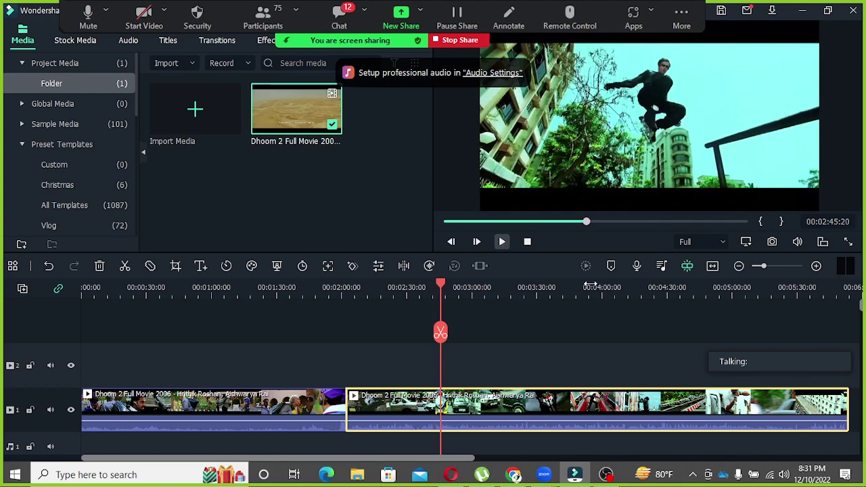
{"action": "left_click", "coordinate": [441, 334]}
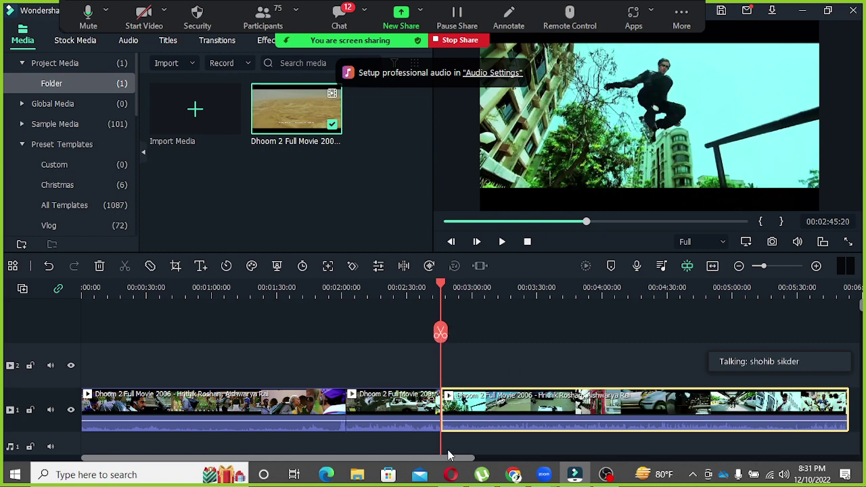
{"action": "left_click_drag", "start_coordinate": [430, 458], "coordinate": [486, 458]}
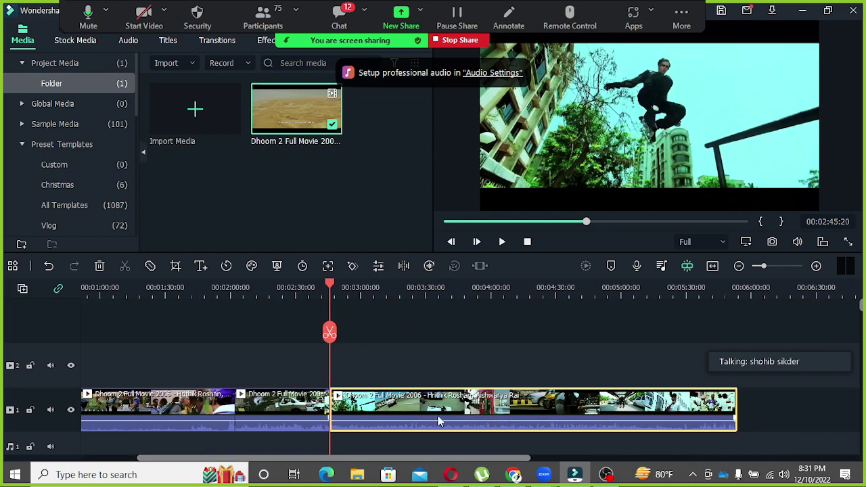
Duplicate the short second segment, put the copy on video track 2, and slide the last segment back against the second one
{"action": "left_click_drag", "start_coordinate": [426, 406], "coordinate": [585, 406]}
{"action": "left_click", "coordinate": [273, 415]}
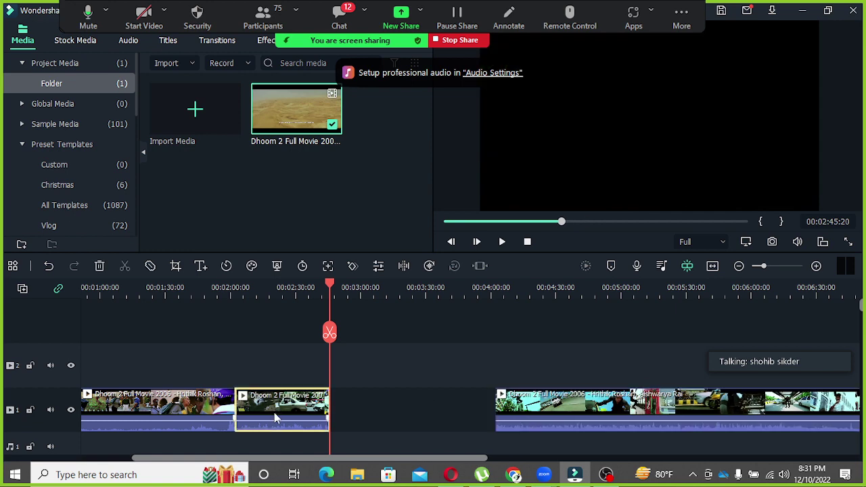
{"action": "key", "text": "ctrl+v"}
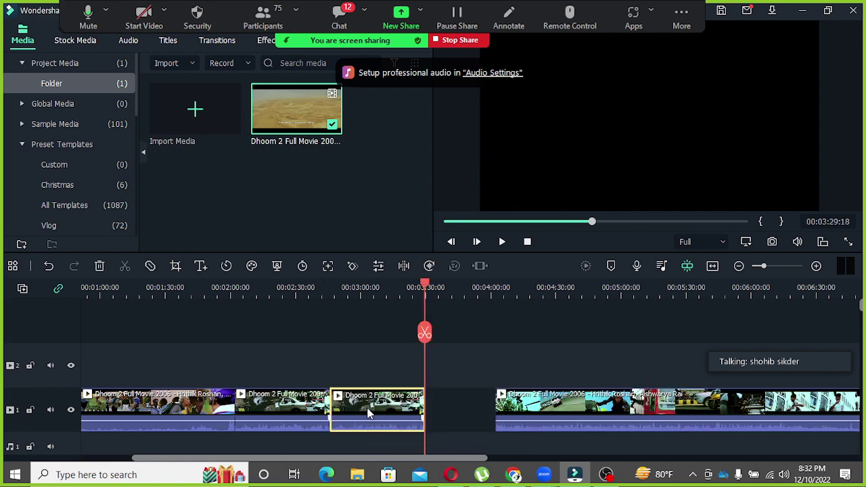
{"action": "left_click_drag", "start_coordinate": [365, 398], "coordinate": [308, 362]}
{"action": "left_click_drag", "start_coordinate": [576, 408], "coordinate": [424, 415]}
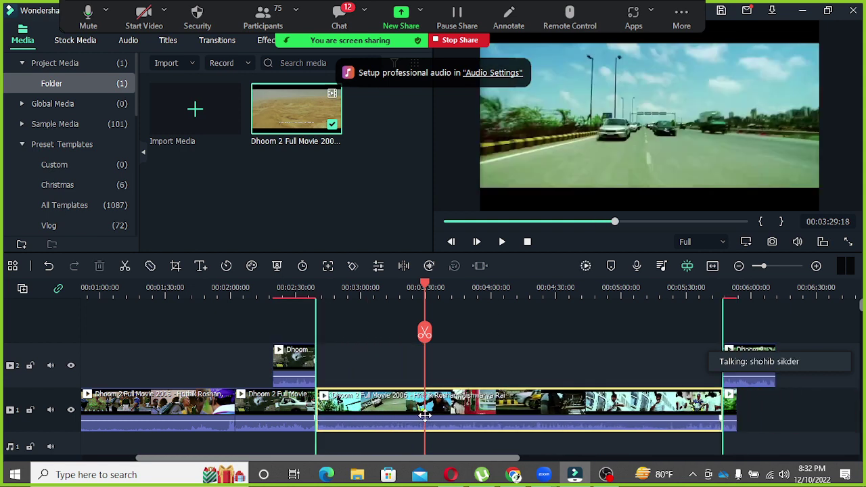
Shift the track 1 segments later to free the timeline's start and place the copied short segment there at 00:00:00
{"action": "left_click_drag", "start_coordinate": [437, 463], "coordinate": [318, 463]}
{"action": "left_click_drag", "start_coordinate": [579, 422], "coordinate": [670, 409]}
{"action": "left_click_drag", "start_coordinate": [387, 413], "coordinate": [474, 414]}
{"action": "left_click", "coordinate": [295, 412]}
{"action": "left_click_drag", "start_coordinate": [294, 406], "coordinate": [381, 408]}
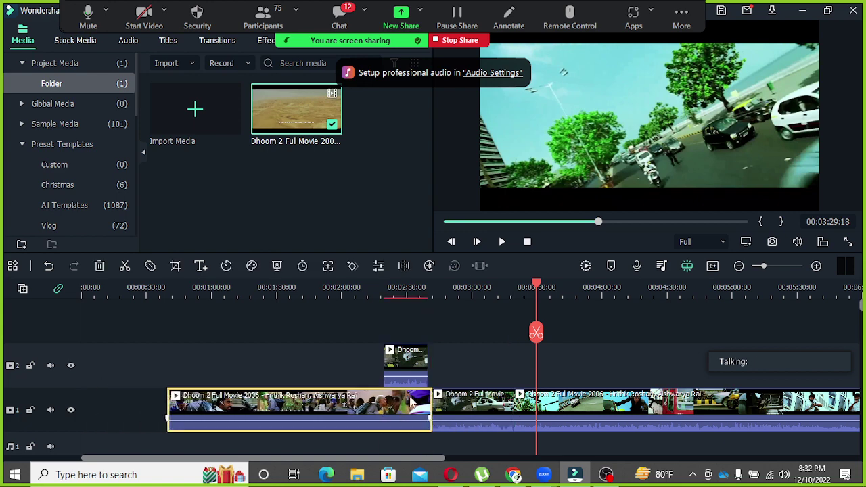
{"action": "left_click_drag", "start_coordinate": [411, 363], "coordinate": [96, 411]}
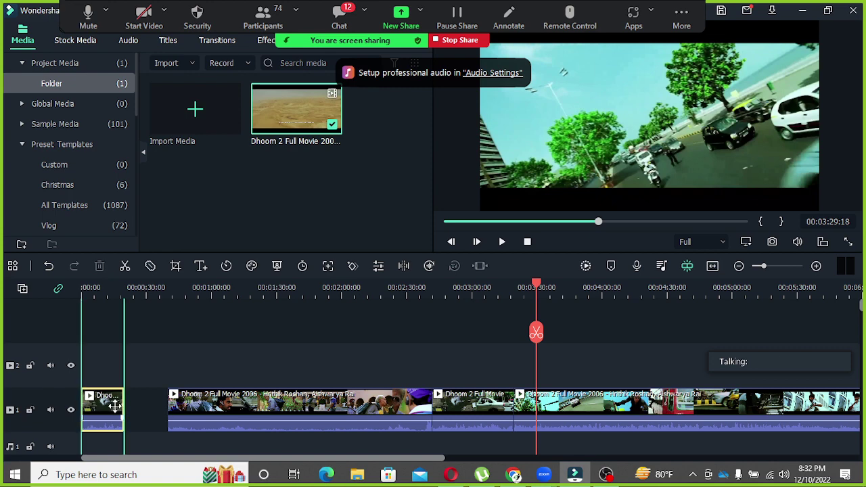
Join the long segment to the end of the opening copy and preview the transition from the start, pausing at 00:00:22:04
{"action": "left_click_drag", "start_coordinate": [506, 290], "coordinate": [29, 351]}
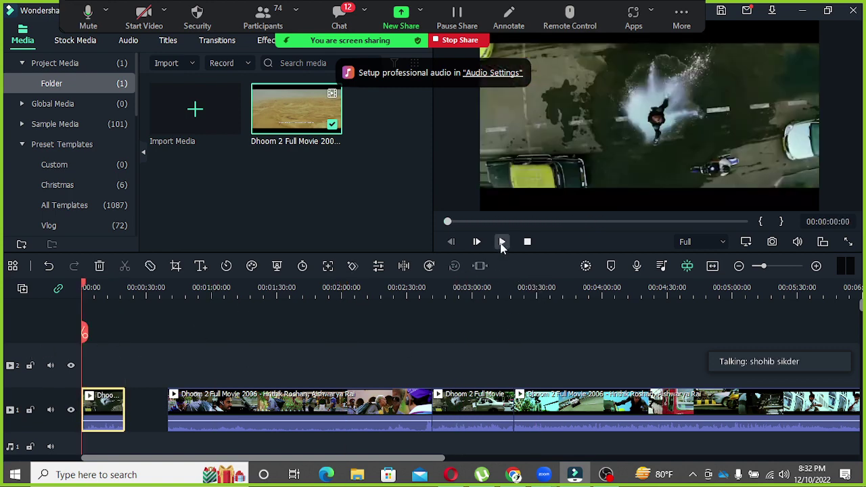
{"action": "left_click", "coordinate": [501, 244]}
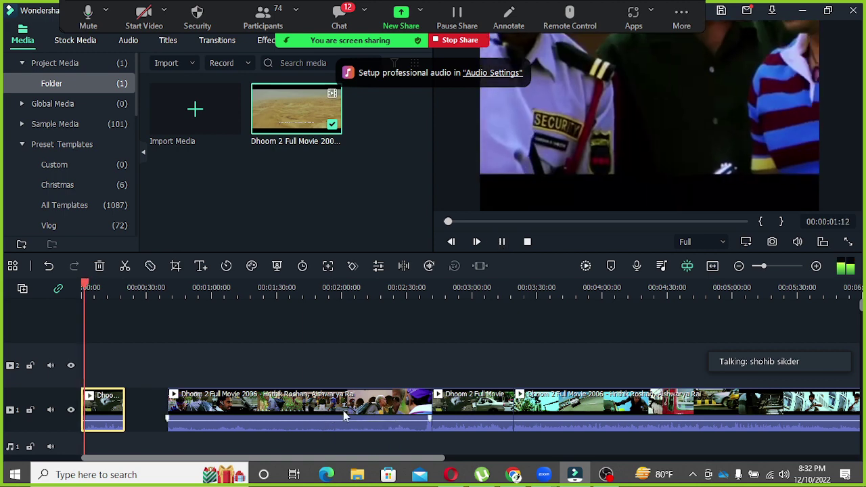
{"action": "left_click_drag", "start_coordinate": [350, 410], "coordinate": [297, 412]}
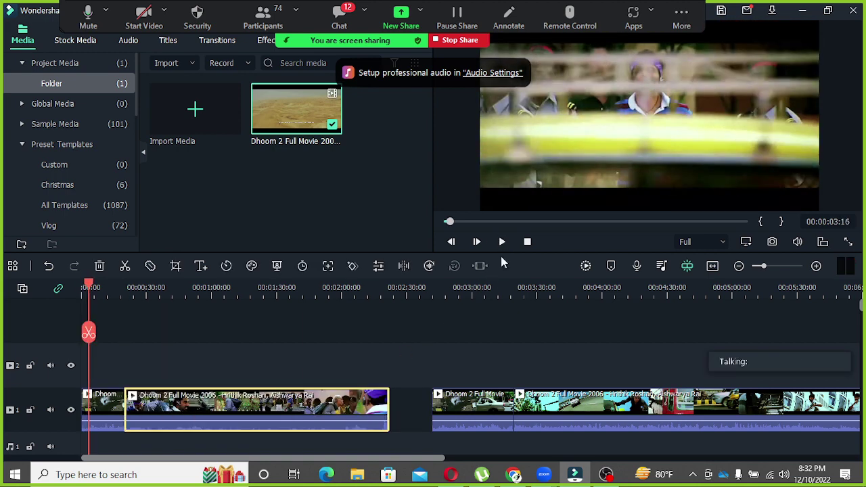
{"action": "left_click_drag", "start_coordinate": [277, 402], "coordinate": [286, 404]}
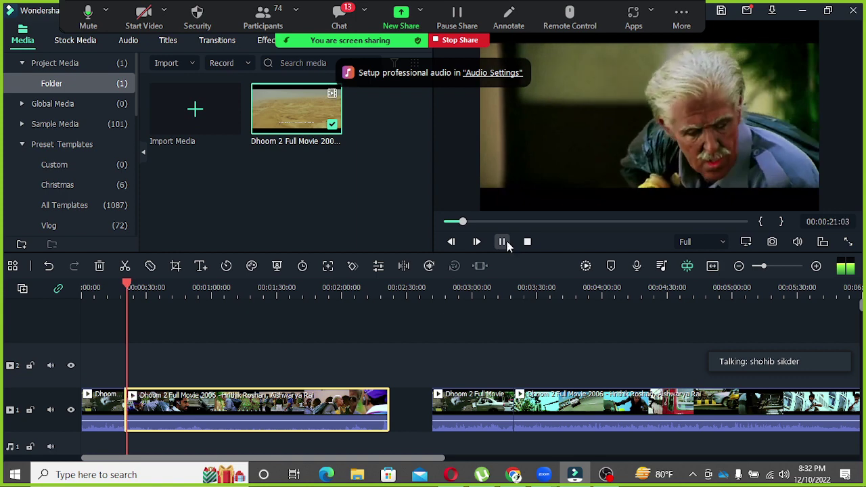
{"action": "left_click", "coordinate": [502, 242]}
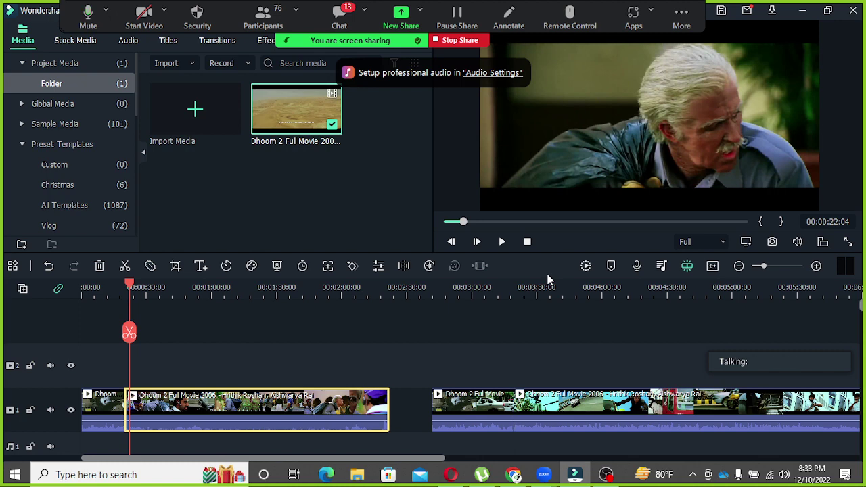
Close the gaps before the third and fourth segments on track 1 and return the playhead to 00:00:00:00
{"action": "left_click", "coordinate": [441, 404]}
{"action": "left_click_drag", "start_coordinate": [441, 403], "coordinate": [397, 403]}
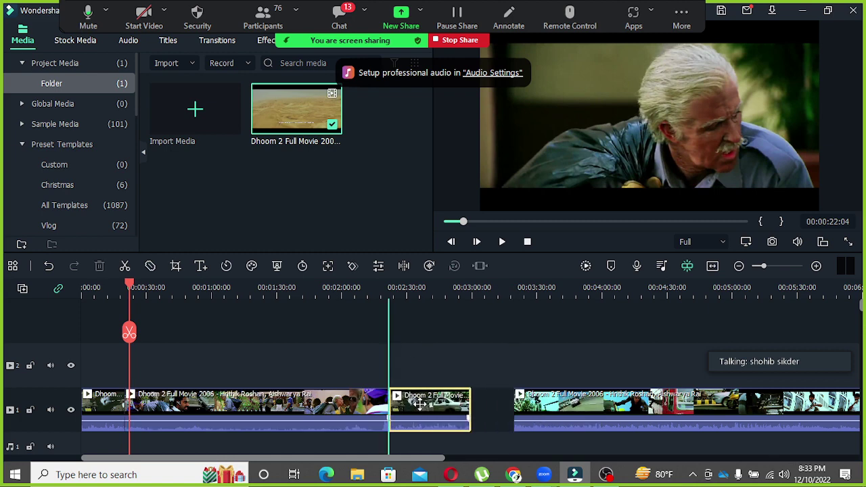
{"action": "left_click_drag", "start_coordinate": [575, 399], "coordinate": [529, 398]}
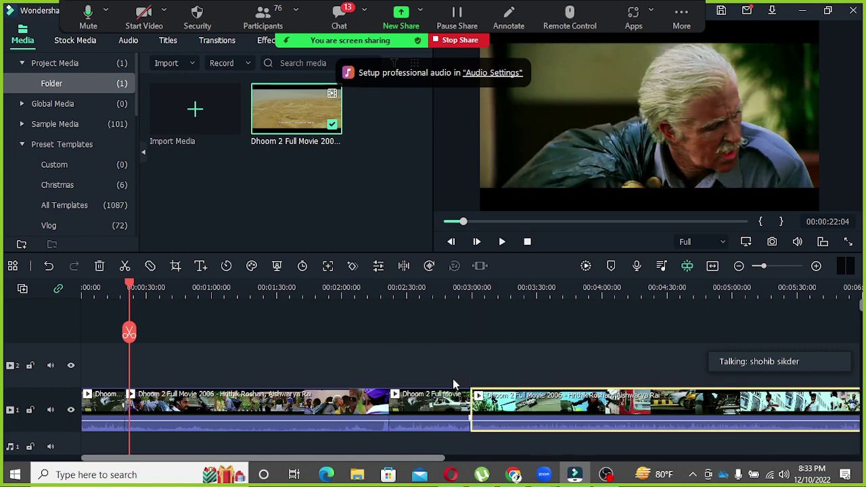
{"action": "left_click_drag", "start_coordinate": [129, 288], "coordinate": [58, 296]}
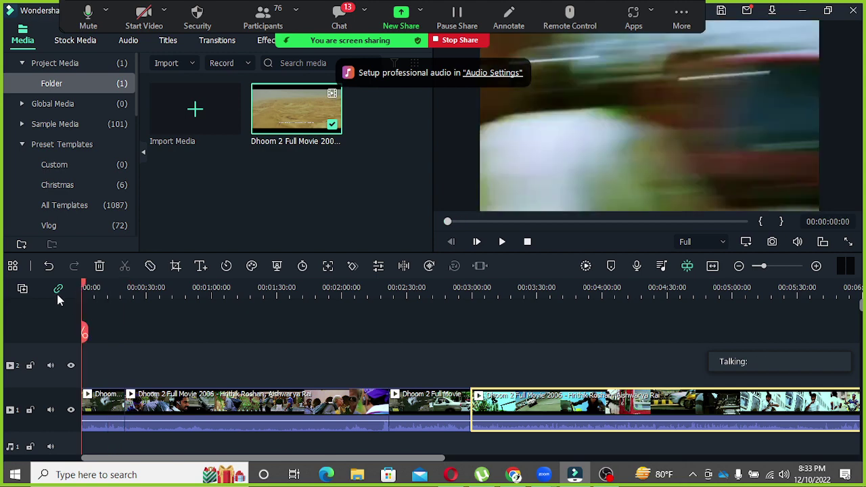
Crop the opening clip to a 1:1 ratio, with the frame shifted slightly to the right around the man
{"action": "left_click", "coordinate": [110, 402]}
{"action": "right_click", "coordinate": [109, 402]}
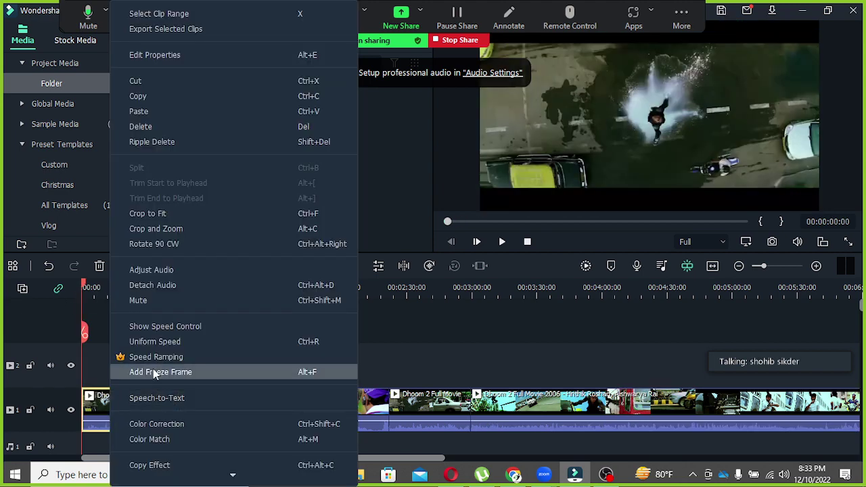
{"action": "left_click", "coordinate": [189, 225]}
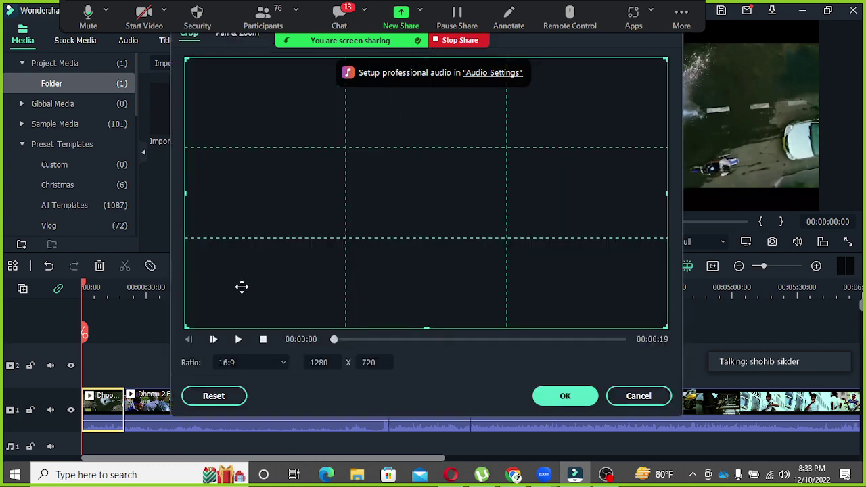
{"action": "left_click", "coordinate": [255, 364]}
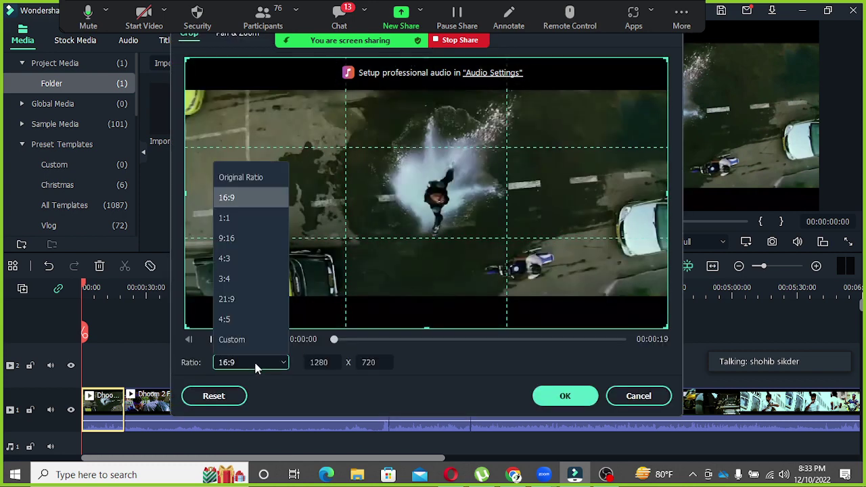
{"action": "left_click", "coordinate": [240, 219]}
{"action": "left_click_drag", "start_coordinate": [371, 255], "coordinate": [391, 259]}
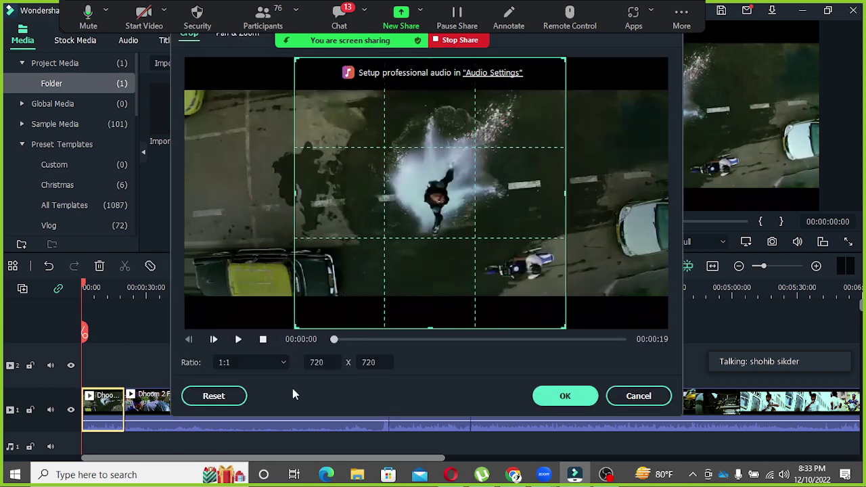
{"action": "left_click", "coordinate": [565, 396]}
Set the second clip's crop to a 1:1 ratio and position the frame to suit the shot at 00:01:22
{"action": "left_click", "coordinate": [209, 413]}
{"action": "right_click", "coordinate": [209, 412]}
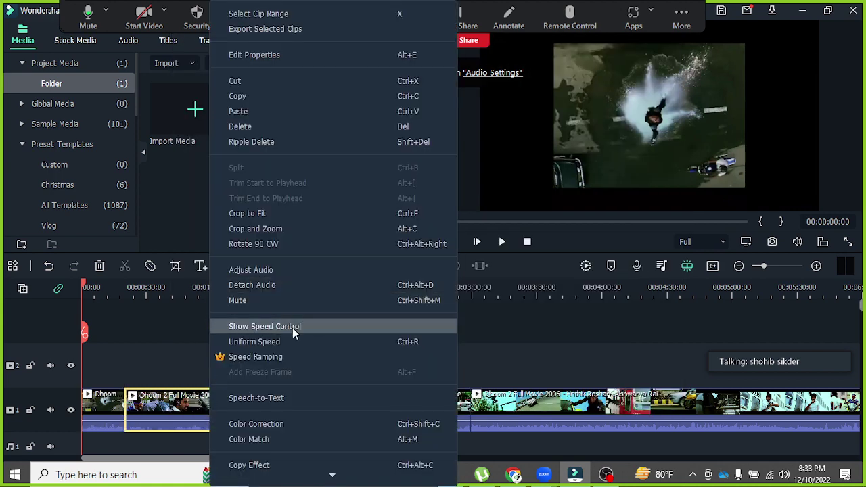
{"action": "left_click", "coordinate": [288, 227]}
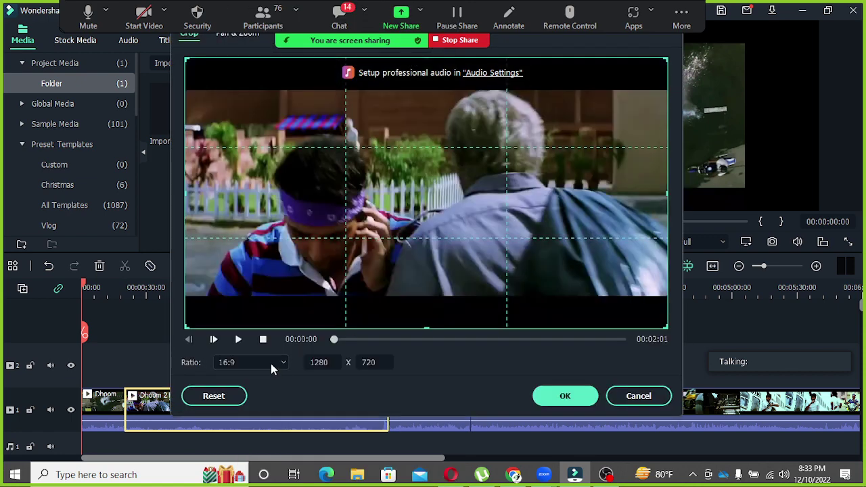
{"action": "left_click", "coordinate": [281, 363]}
{"action": "left_click", "coordinate": [242, 217]}
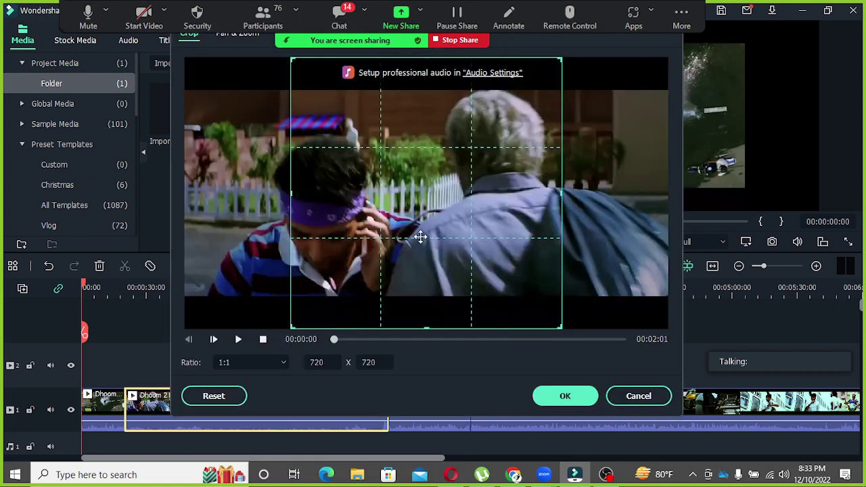
{"action": "left_click_drag", "start_coordinate": [420, 238], "coordinate": [411, 239]}
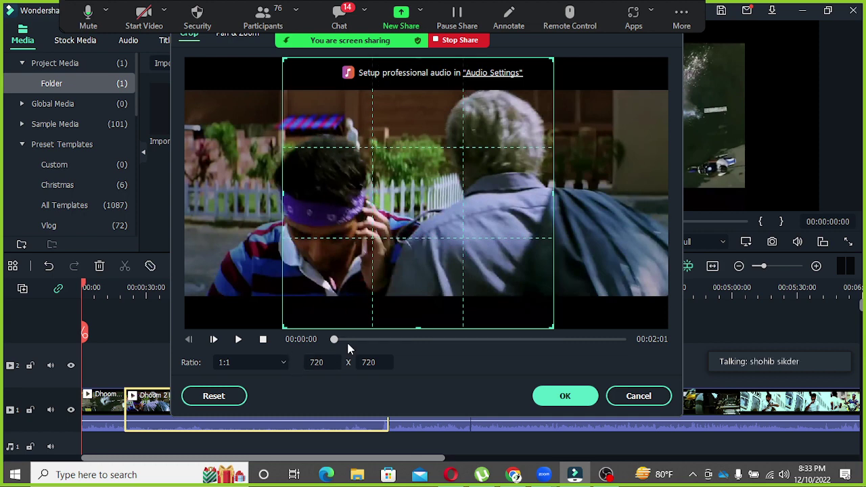
{"action": "left_click_drag", "start_coordinate": [348, 337], "coordinate": [530, 341]}
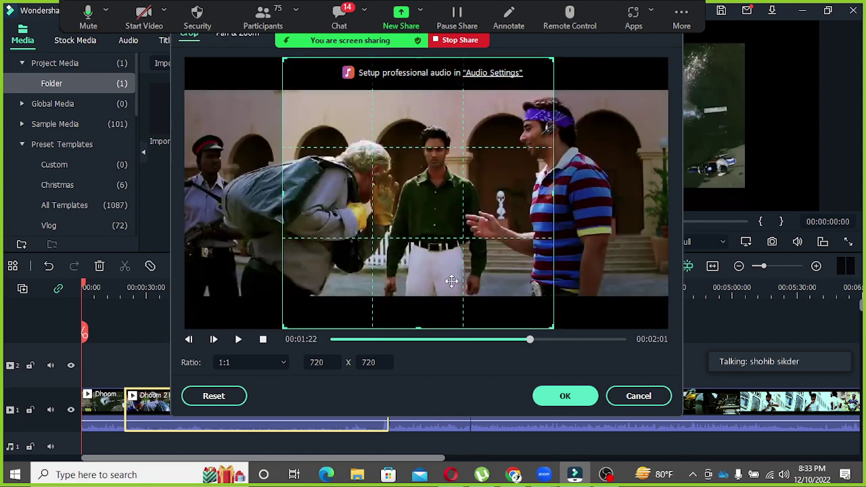
{"action": "left_click_drag", "start_coordinate": [451, 281], "coordinate": [467, 282]}
Check the second clip's 1:1 crop framing at several points between 00:00:03 and 00:01:59 and apply it
{"action": "left_click_drag", "start_coordinate": [530, 339], "coordinate": [546, 338]}
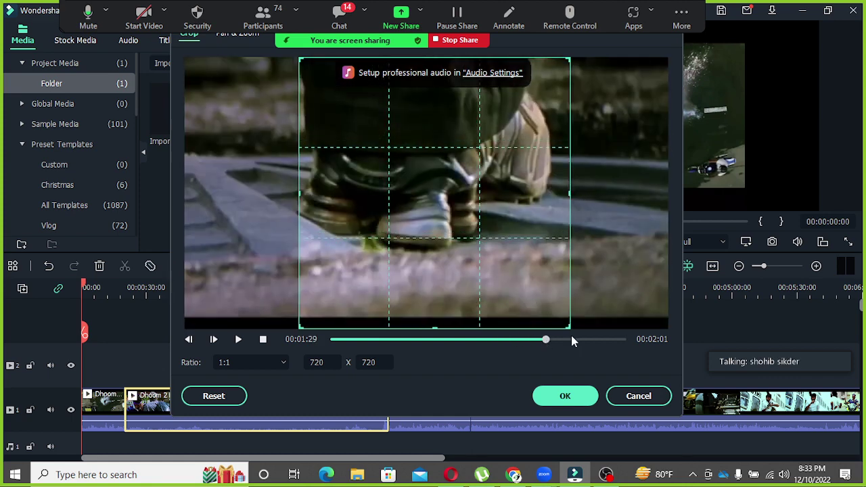
{"action": "left_click", "coordinate": [571, 338]}
{"action": "left_click", "coordinate": [616, 338]}
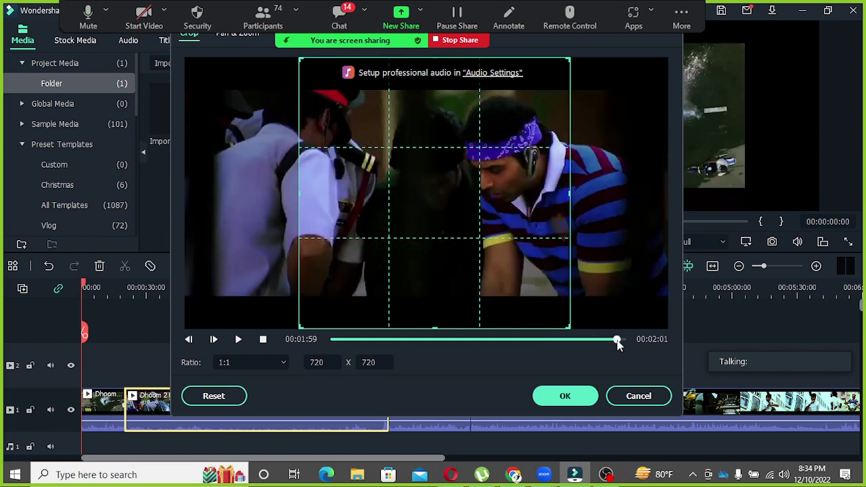
{"action": "left_click", "coordinate": [473, 339]}
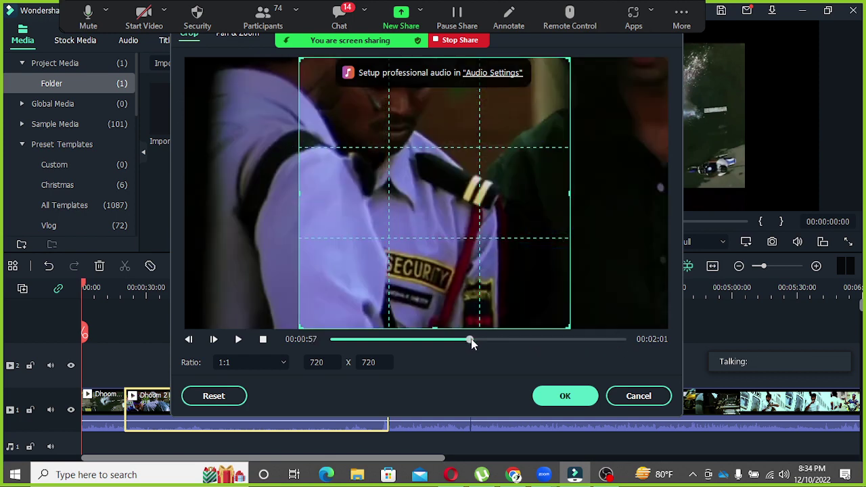
{"action": "left_click", "coordinate": [427, 339]}
{"action": "left_click", "coordinate": [388, 338]}
{"action": "left_click", "coordinate": [373, 339]}
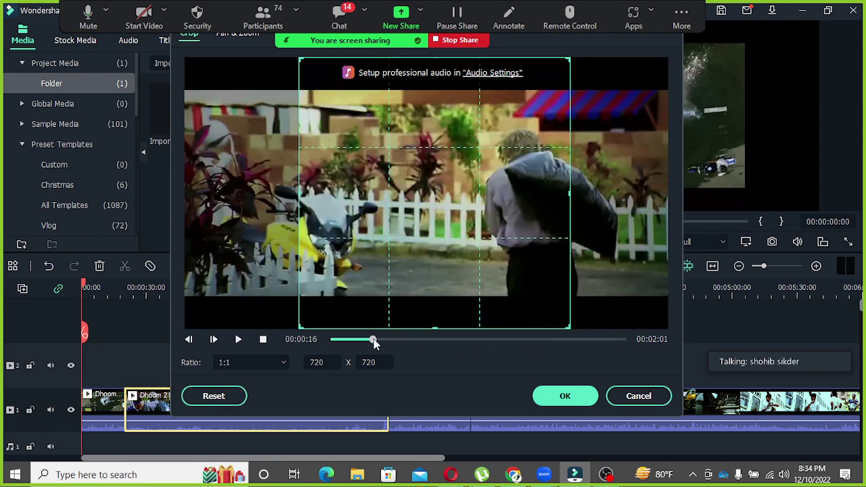
{"action": "left_click", "coordinate": [338, 339]}
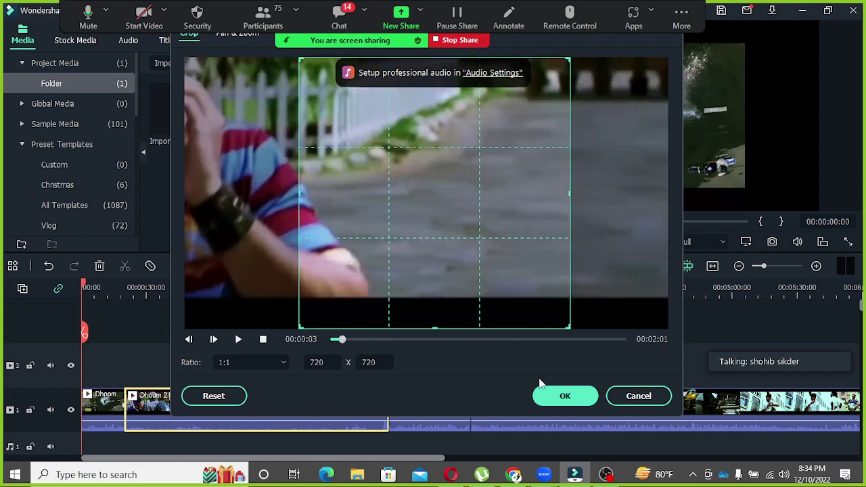
{"action": "left_click", "coordinate": [563, 396]}
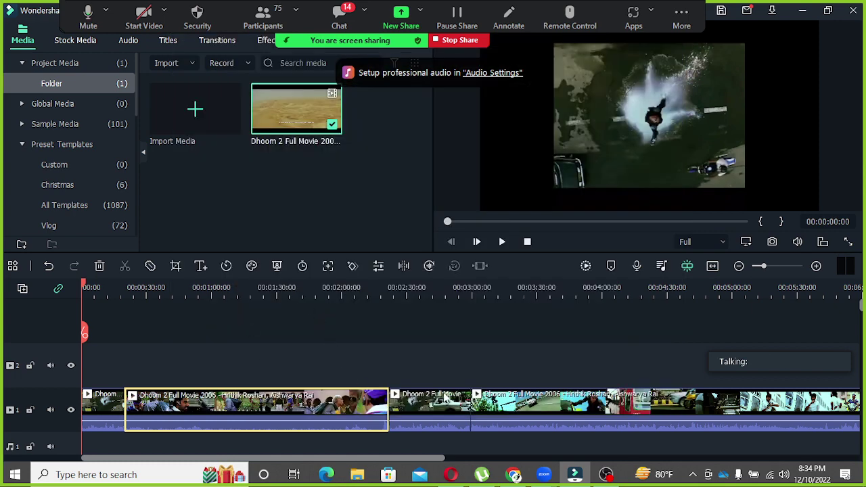
Crop the third clip to a centred 1:1 ratio, checking the framing at later points before applying it
{"action": "right_click", "coordinate": [427, 405]}
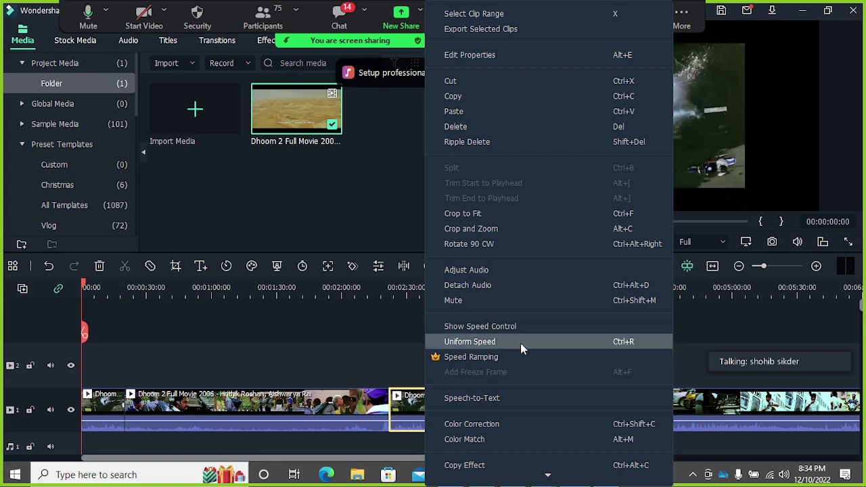
{"action": "left_click", "coordinate": [484, 229]}
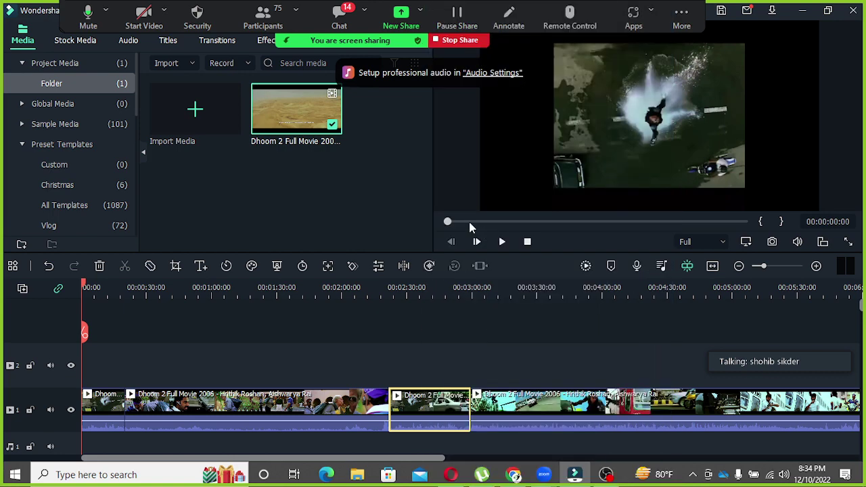
{"action": "left_click", "coordinate": [263, 361]}
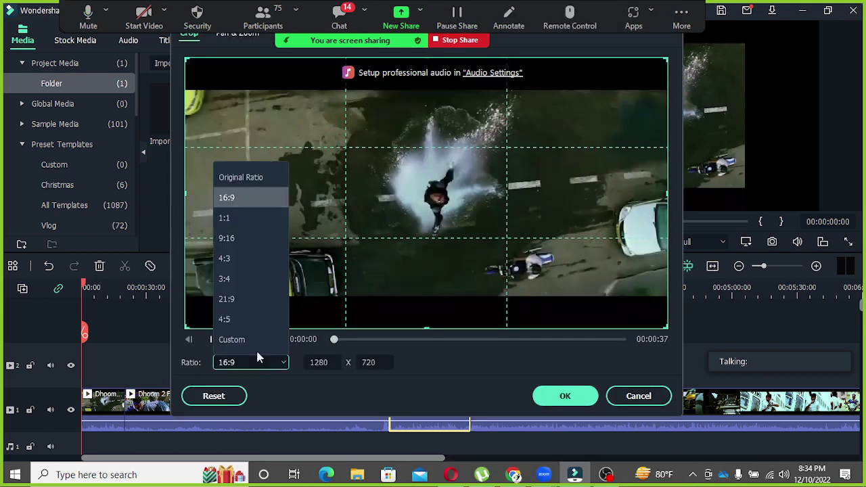
{"action": "left_click", "coordinate": [248, 218]}
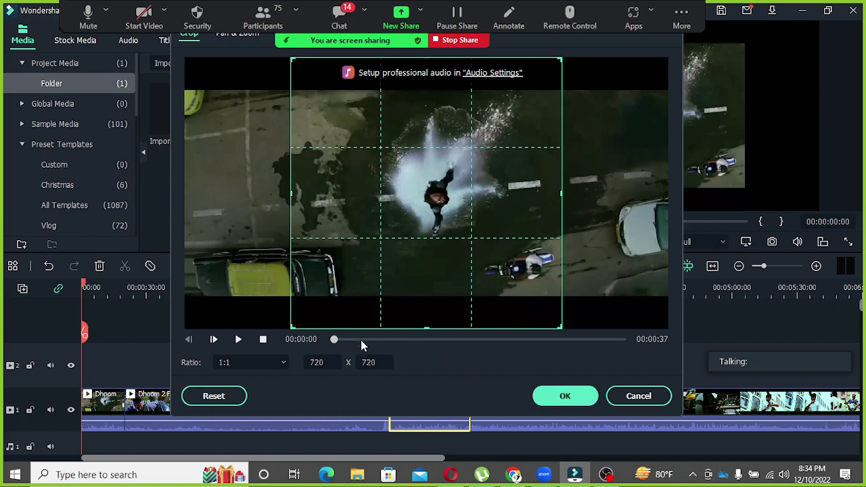
{"action": "left_click_drag", "start_coordinate": [360, 339], "coordinate": [462, 341]}
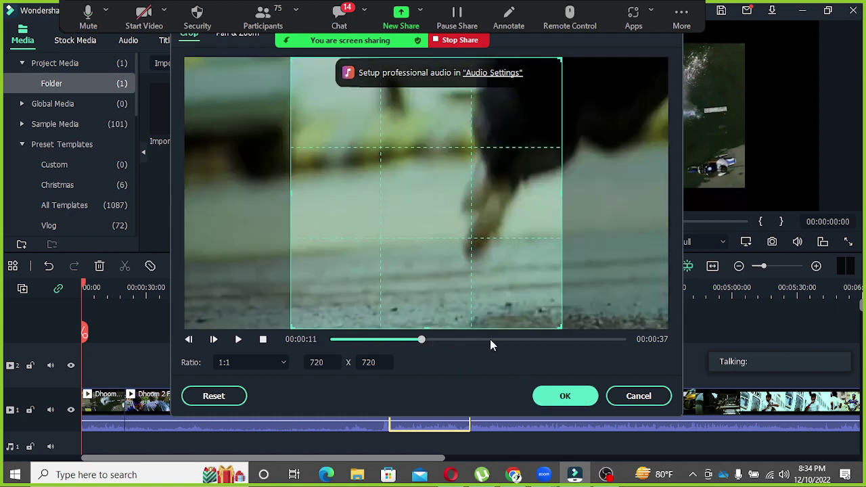
{"action": "left_click", "coordinate": [490, 340]}
{"action": "left_click", "coordinate": [564, 399]}
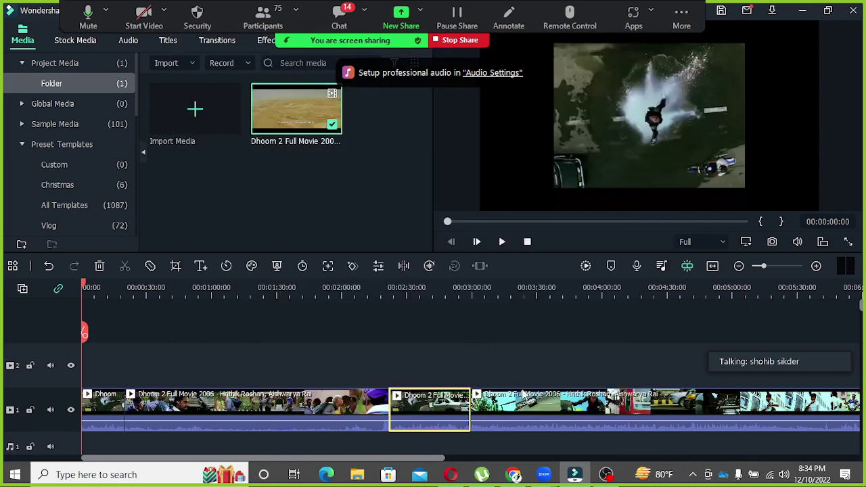
Crop the fourth clip to a 1:1 ratio, shifting the frame slightly to the right around the jumping man
{"action": "right_click", "coordinate": [524, 395]}
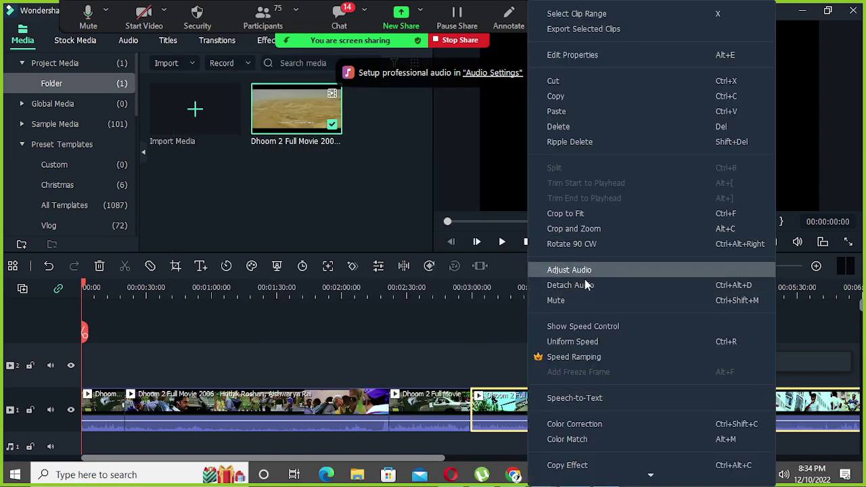
{"action": "left_click", "coordinate": [582, 229]}
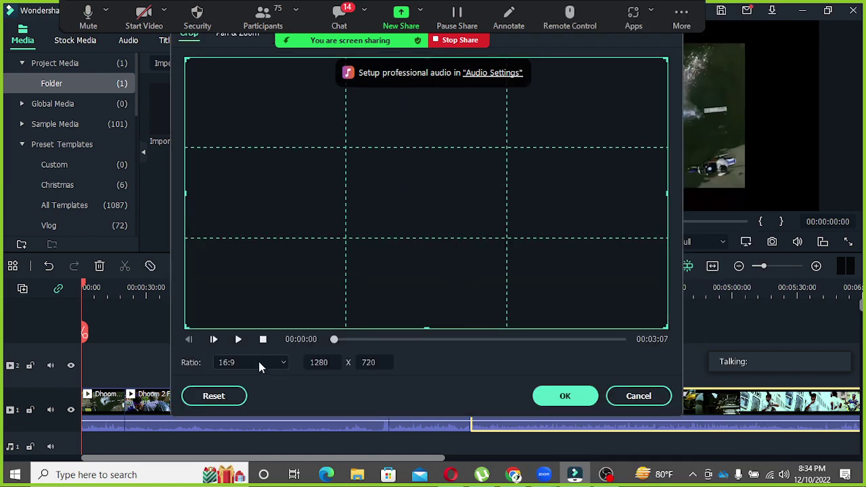
{"action": "left_click", "coordinate": [257, 362]}
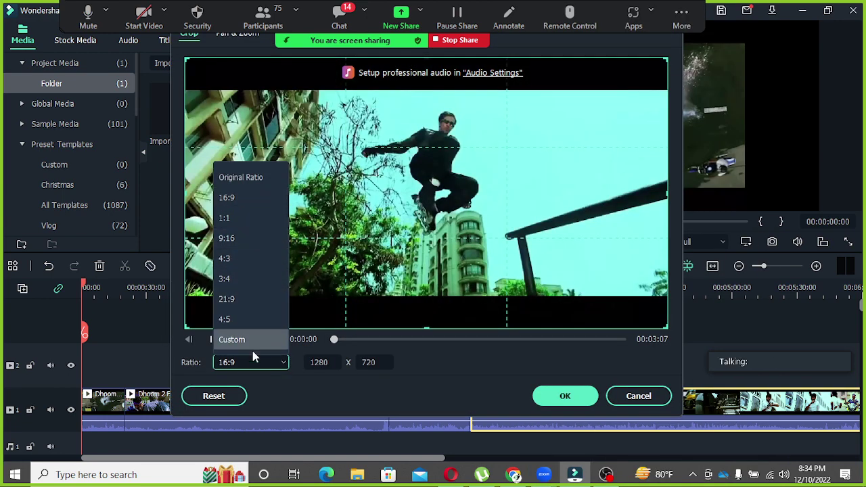
{"action": "left_click", "coordinate": [236, 219]}
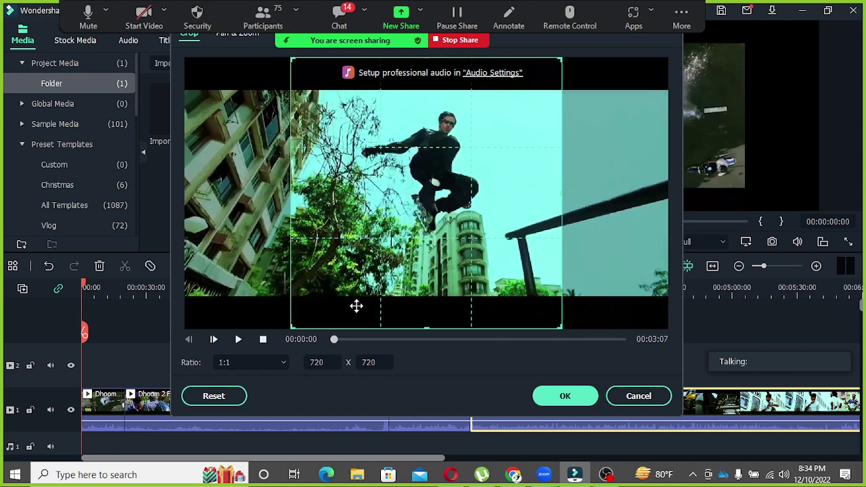
{"action": "left_click_drag", "start_coordinate": [427, 326], "coordinate": [432, 326]}
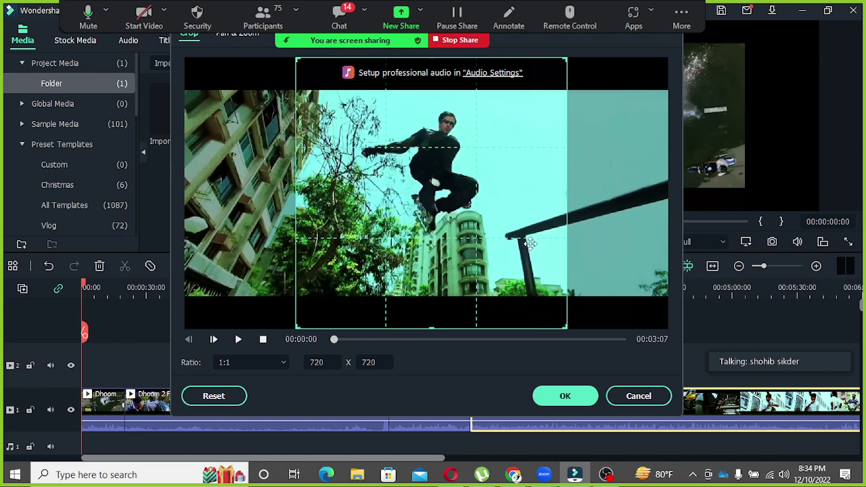
{"action": "left_click", "coordinate": [567, 396]}
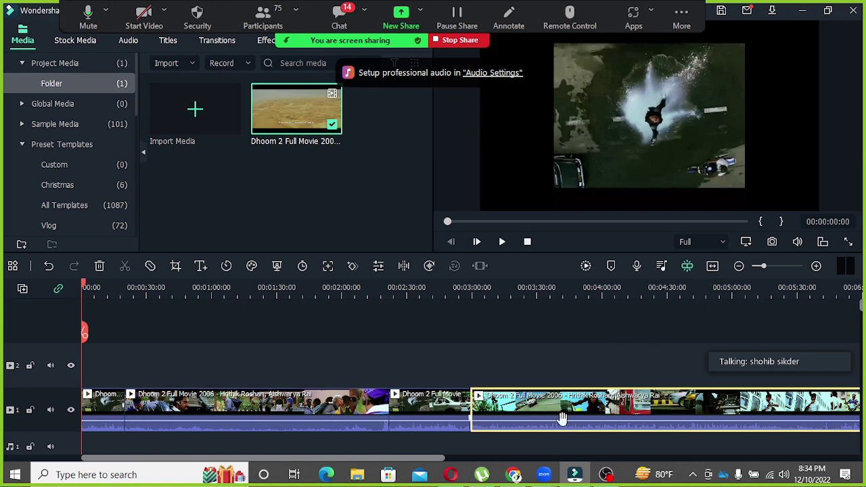
Delete the leftover clip pieces on both video tracks after the end of the main sequence, near 00:06:30
{"action": "left_click_drag", "start_coordinate": [437, 458], "coordinate": [580, 464]}
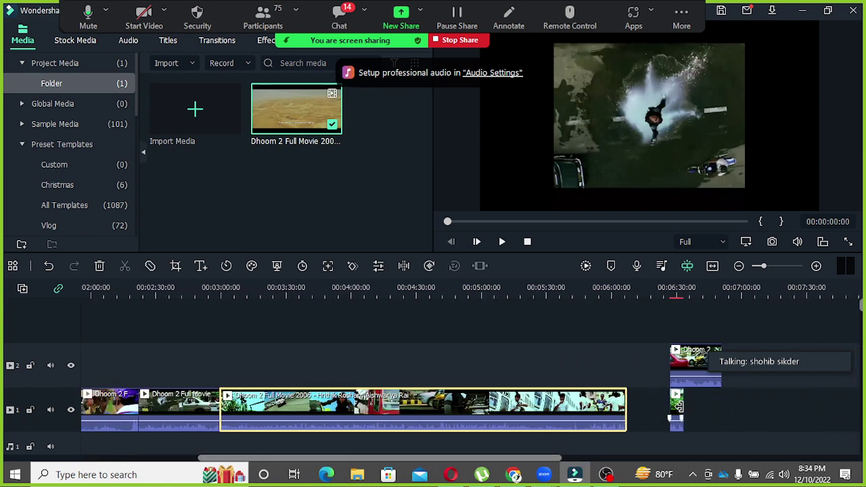
{"action": "left_click_drag", "start_coordinate": [664, 407], "coordinate": [649, 417]}
{"action": "left_click", "coordinate": [673, 410]}
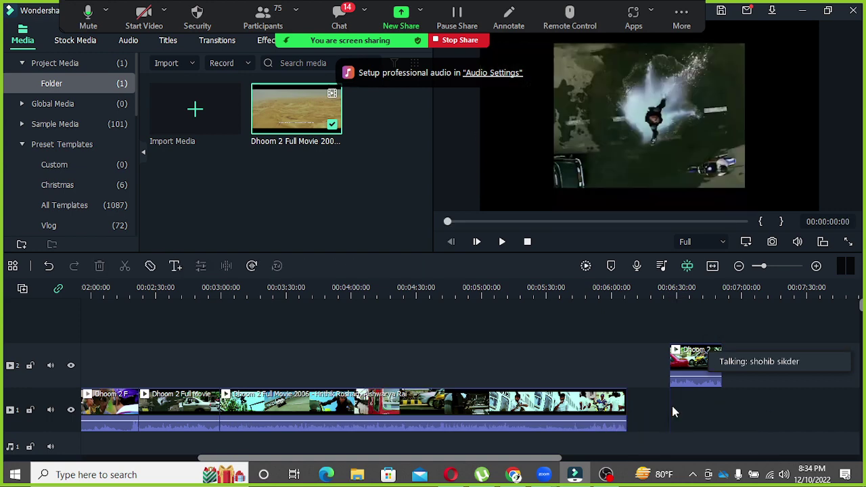
{"action": "left_click", "coordinate": [689, 365]}
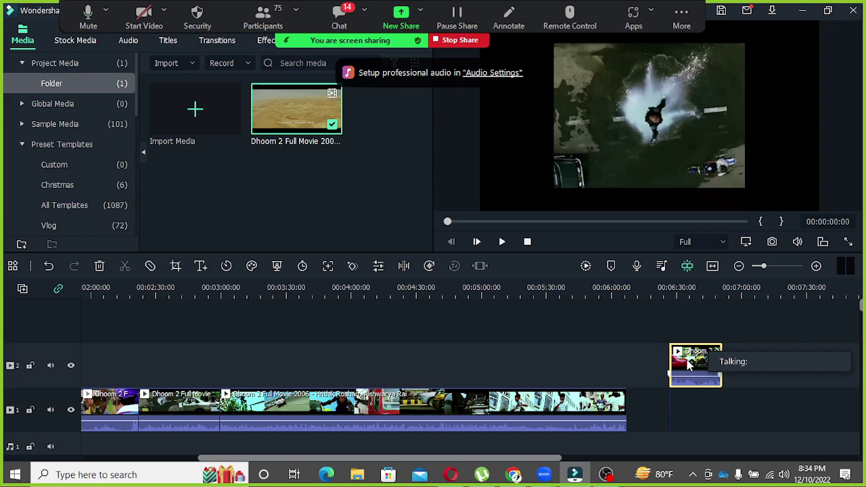
{"action": "key", "text": "Delete"}
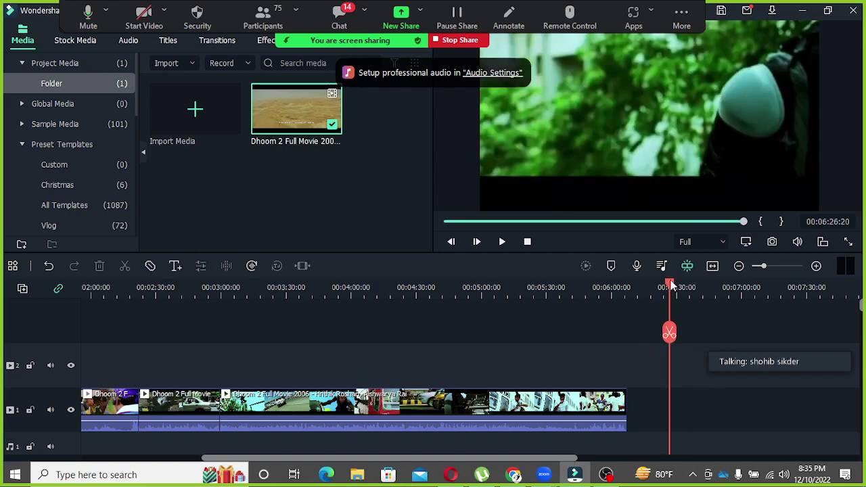
Apply the Batman color correction preset to the opening clip
{"action": "left_click_drag", "start_coordinate": [244, 290], "coordinate": [4, 395]}
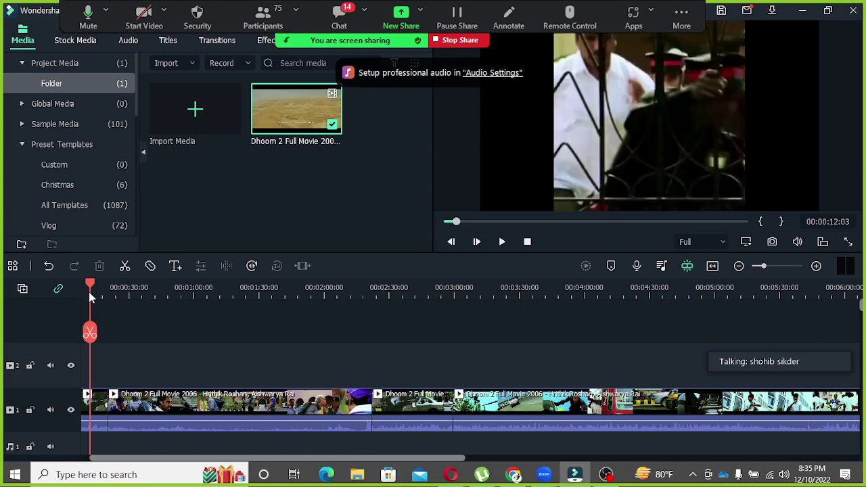
{"action": "right_click", "coordinate": [109, 409]}
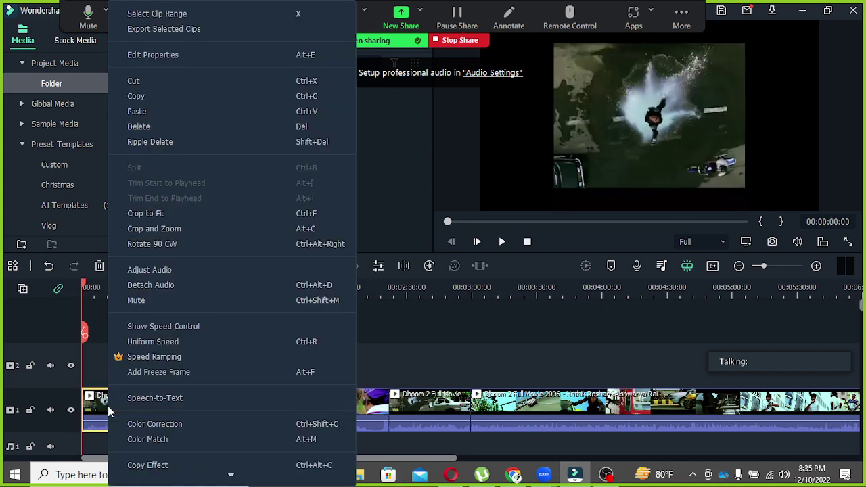
{"action": "left_click", "coordinate": [157, 429]}
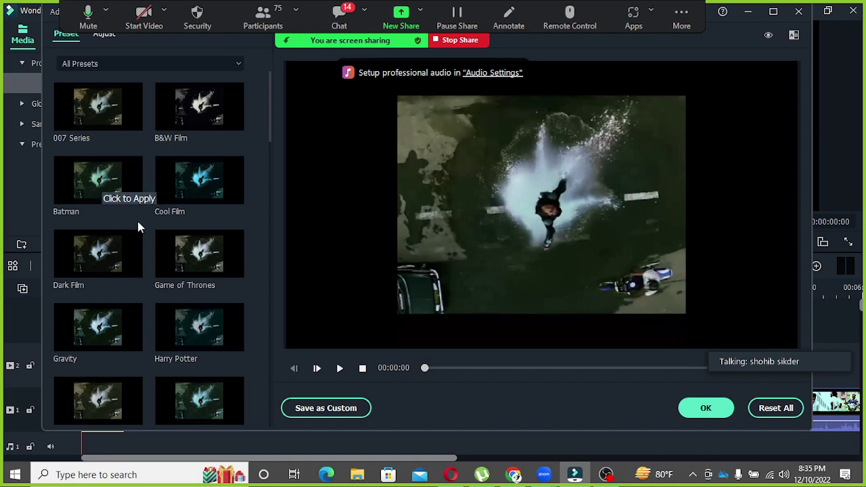
{"action": "left_click", "coordinate": [97, 189]}
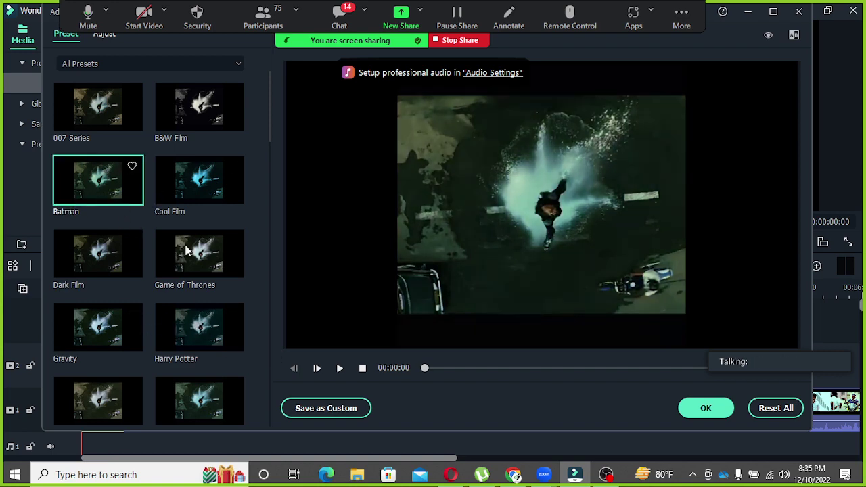
{"action": "left_click", "coordinate": [705, 408]}
Apply the Batman color correction preset to the second clip
{"action": "right_click", "coordinate": [181, 406]}
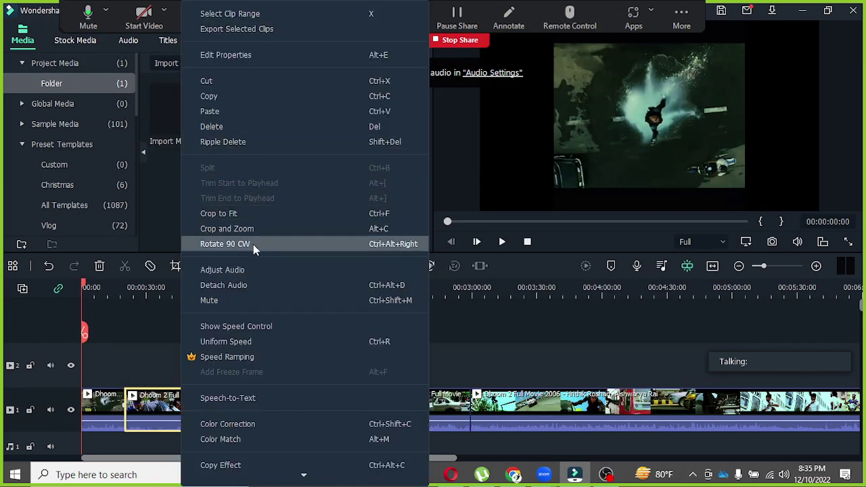
{"action": "left_click", "coordinate": [223, 423]}
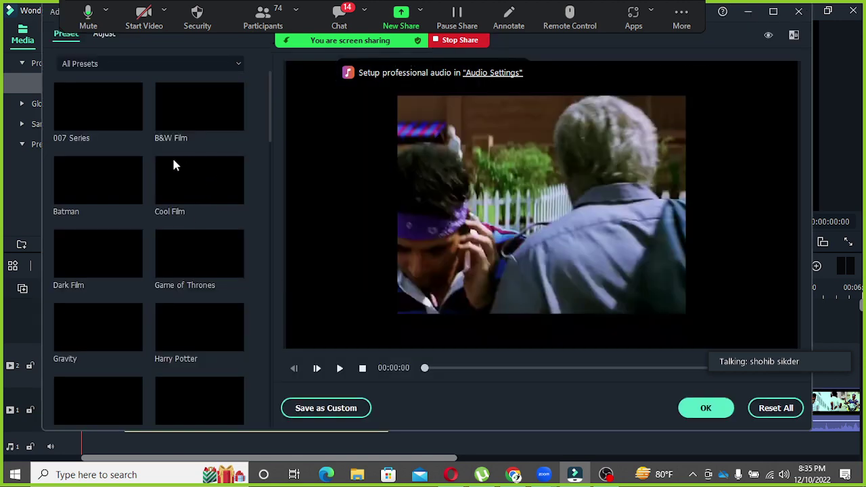
{"action": "left_click", "coordinate": [101, 190]}
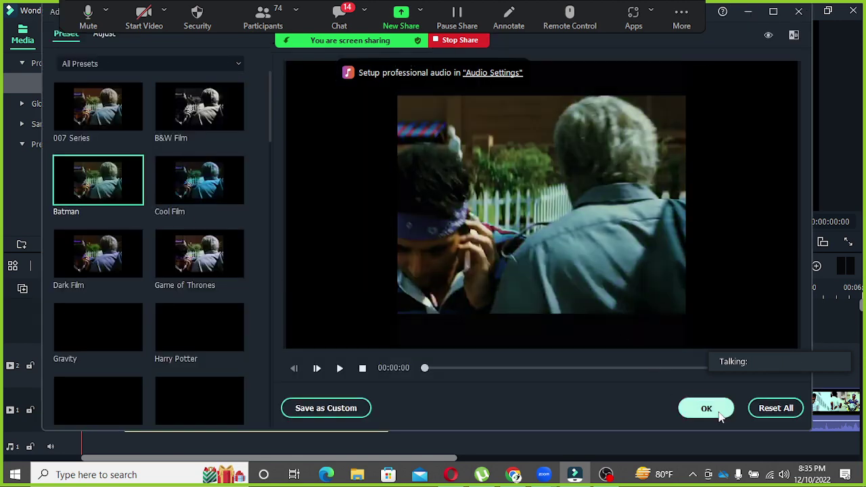
{"action": "left_click", "coordinate": [721, 417]}
Apply the Batman color correction preset to the third clip
{"action": "right_click", "coordinate": [435, 417]}
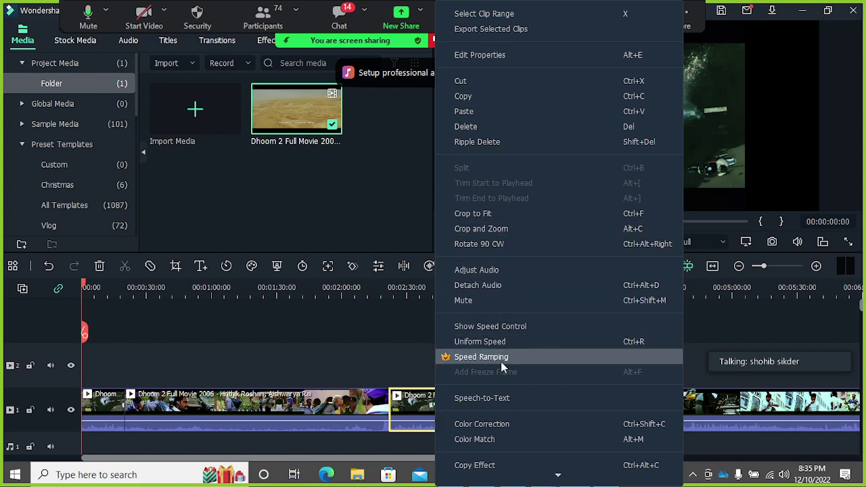
{"action": "left_click", "coordinate": [491, 416]}
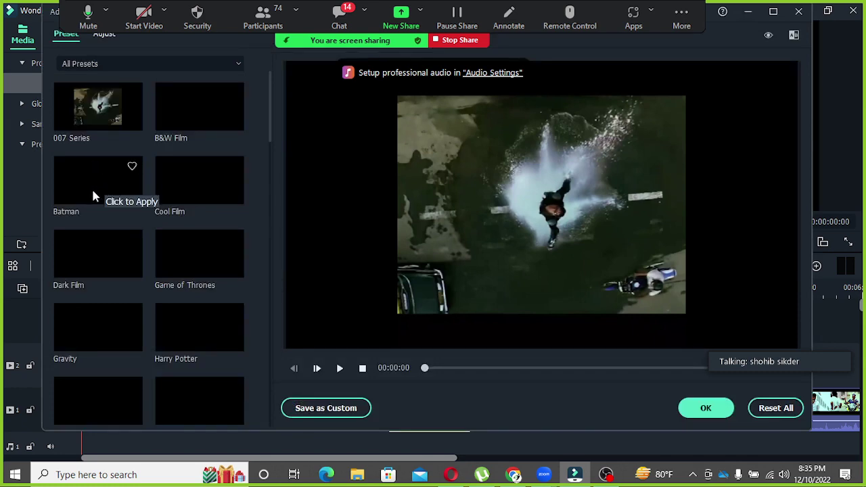
{"action": "left_click", "coordinate": [705, 407]}
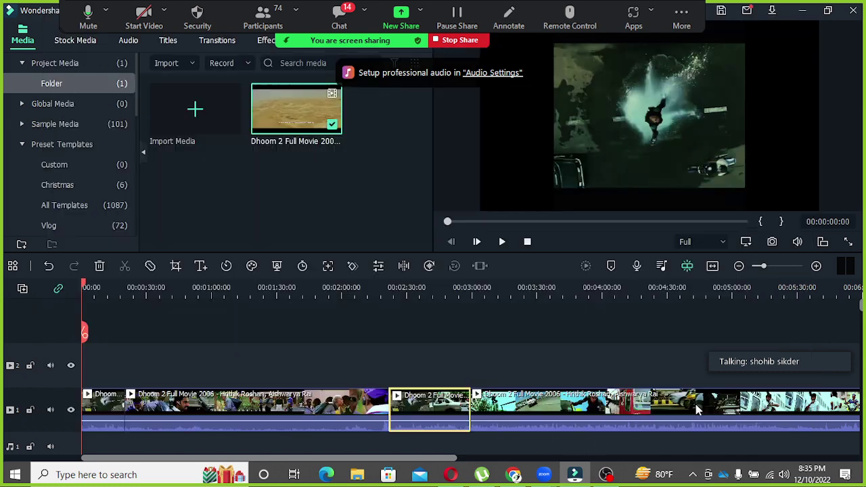
Apply the Batman color correction preset to the fourth clip
{"action": "right_click", "coordinate": [555, 415]}
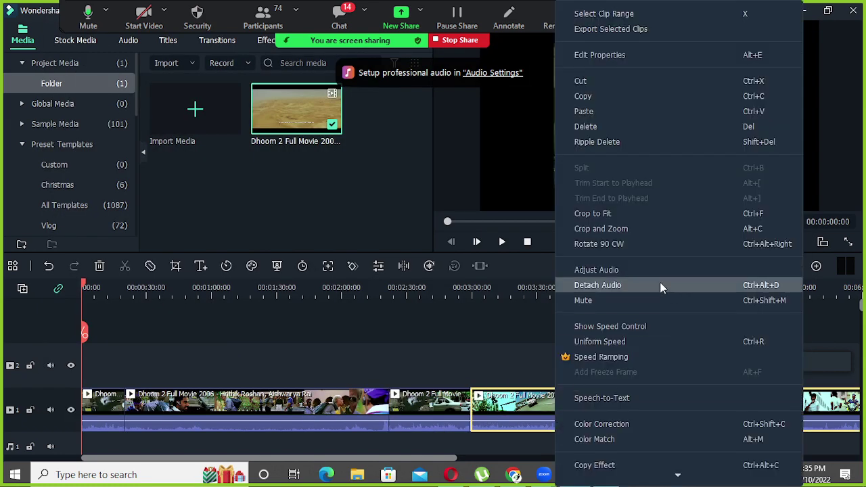
{"action": "left_click", "coordinate": [636, 423]}
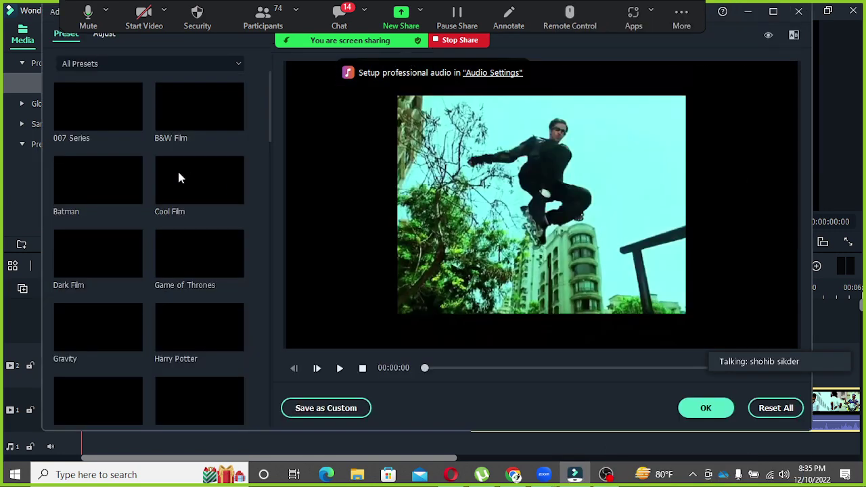
{"action": "left_click", "coordinate": [92, 189]}
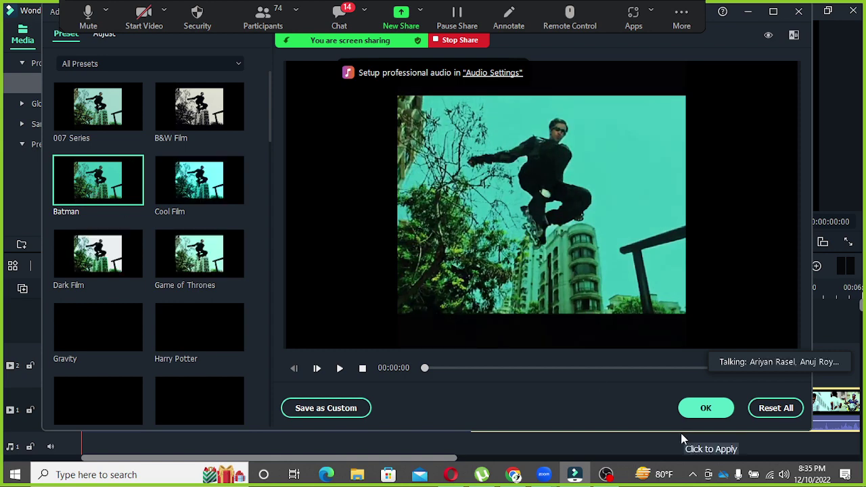
{"action": "left_click", "coordinate": [703, 409]}
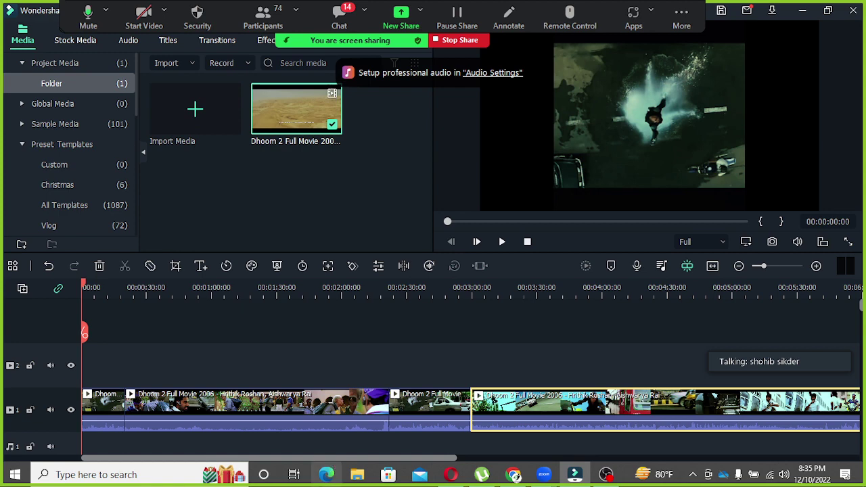
Open the audio adjustments of the opening clip and set its pitch to 1
{"action": "left_click", "coordinate": [182, 409]}
{"action": "right_click", "coordinate": [183, 407]}
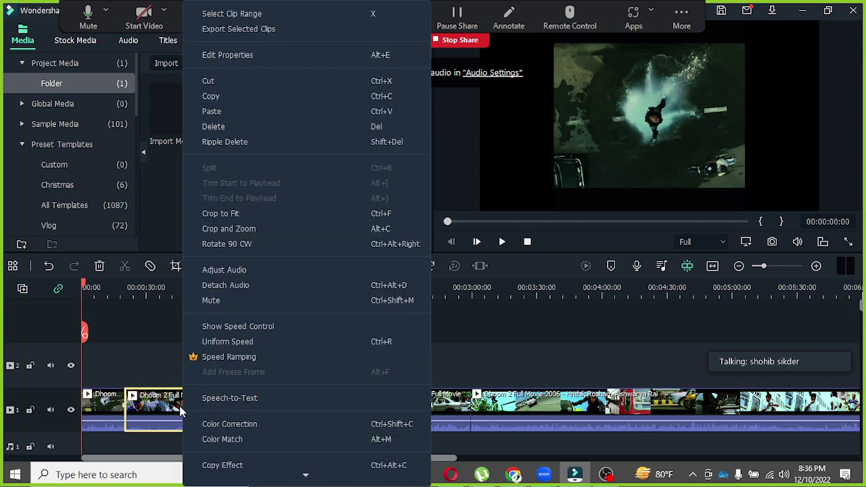
{"action": "left_click", "coordinate": [101, 413]}
{"action": "right_click", "coordinate": [101, 413]}
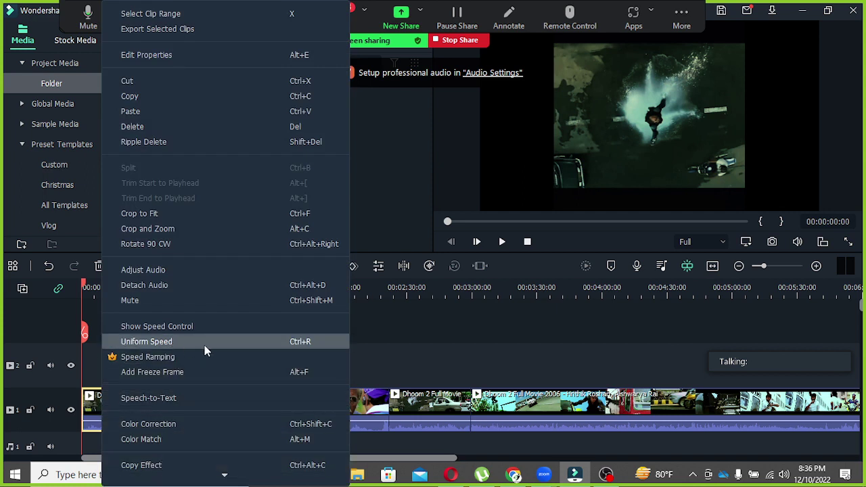
{"action": "left_click", "coordinate": [191, 272]}
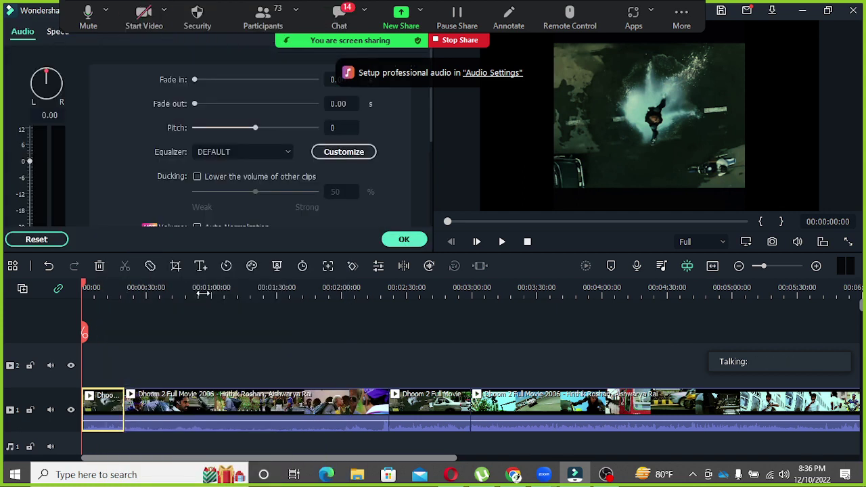
{"action": "left_click", "coordinate": [333, 127]}
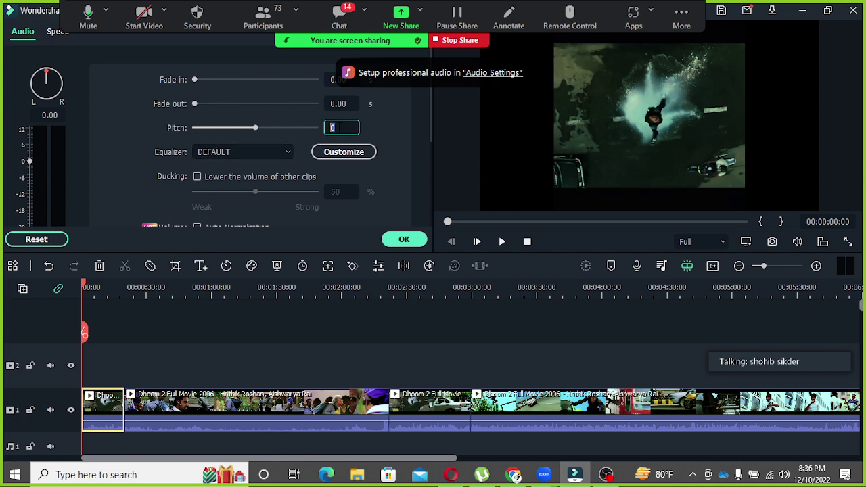
{"action": "left_click", "coordinate": [334, 127]}
{"action": "type", "text": "2"}
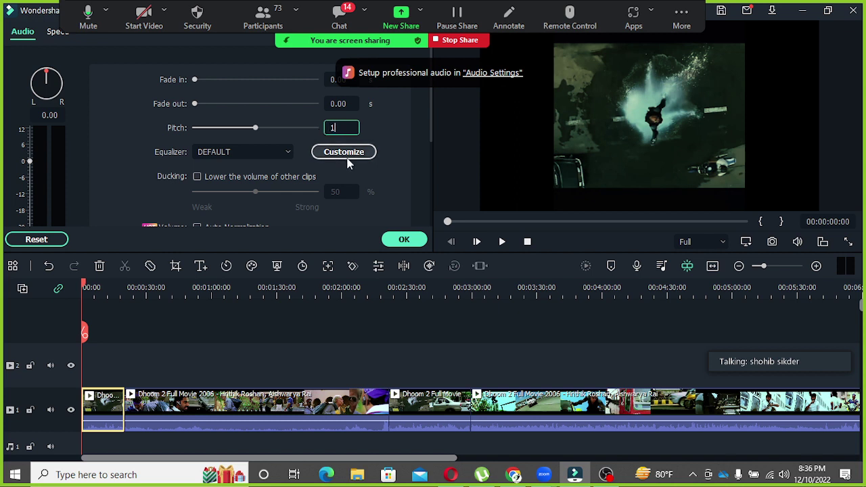
Set the opening clip's equalizer to Classic and enable Normal Denoise
{"action": "left_click", "coordinate": [262, 152]}
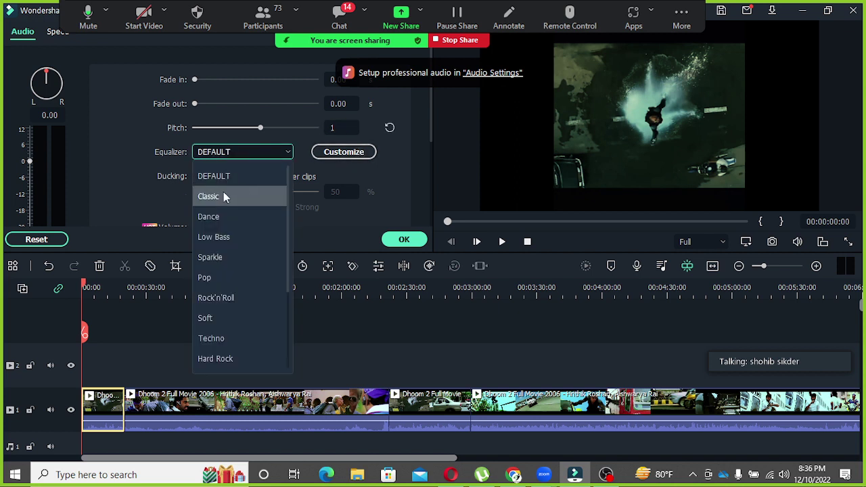
{"action": "left_click", "coordinate": [211, 211]}
{"action": "left_click", "coordinate": [251, 152]}
{"action": "left_click", "coordinate": [218, 197]}
{"action": "scroll", "coordinate": [374, 190], "scroll_direction": "down", "scroll_amount": 2}
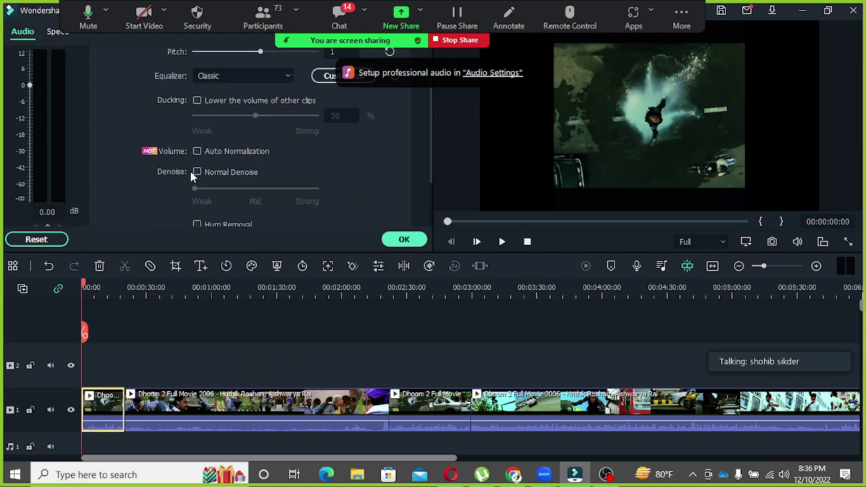
{"action": "left_click", "coordinate": [195, 173]}
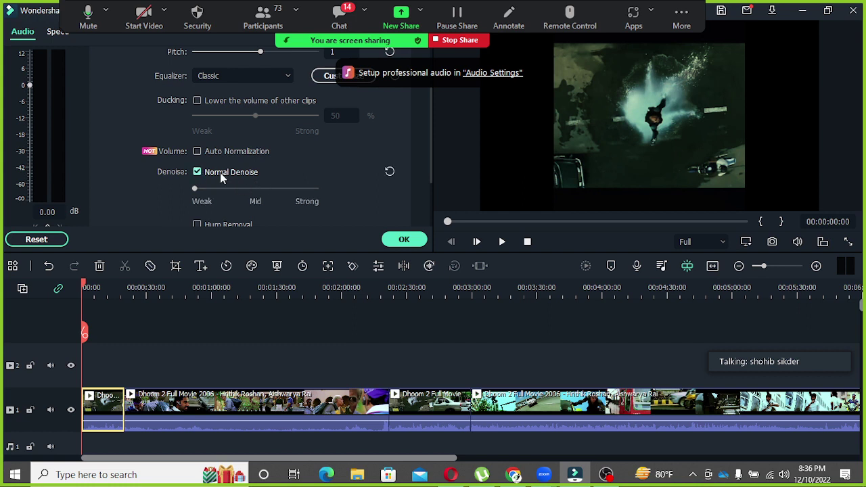
{"action": "scroll", "coordinate": [383, 190], "scroll_direction": "up", "scroll_amount": 2}
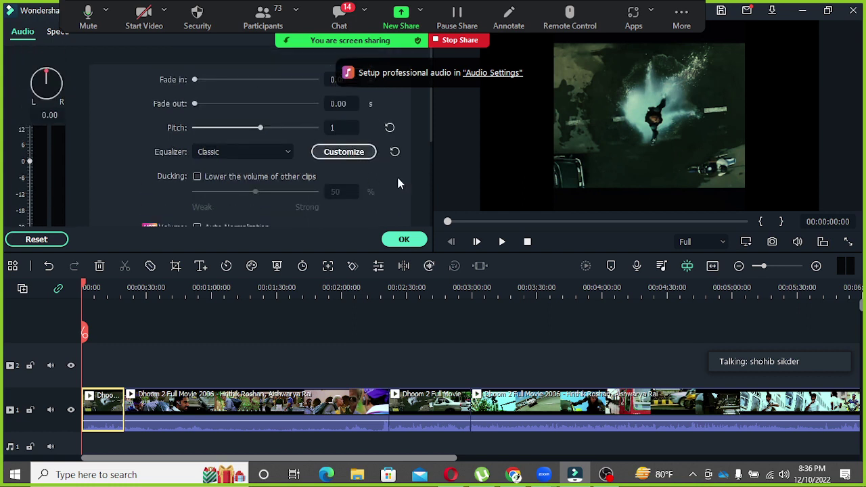
Play the clip and customize its equalizer, setting the 250 band to 9.30, 125 to 7.20 and 63 to 11.10
{"action": "left_click", "coordinate": [501, 241]}
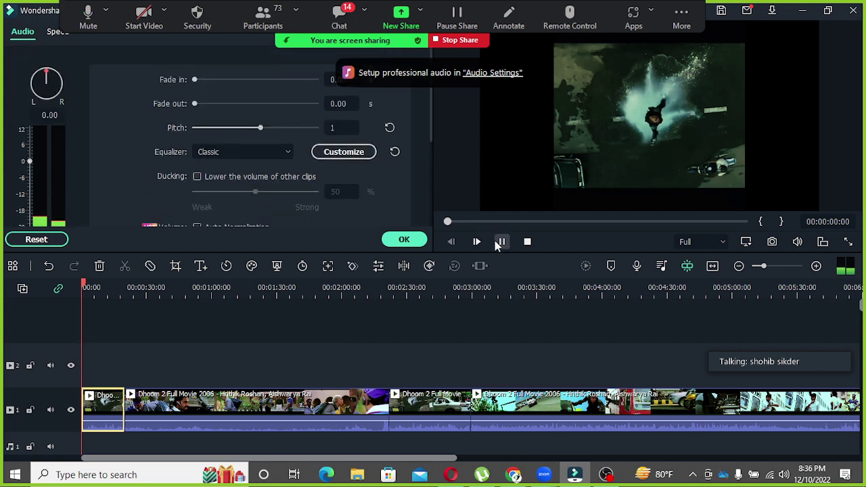
{"action": "left_click", "coordinate": [344, 151]}
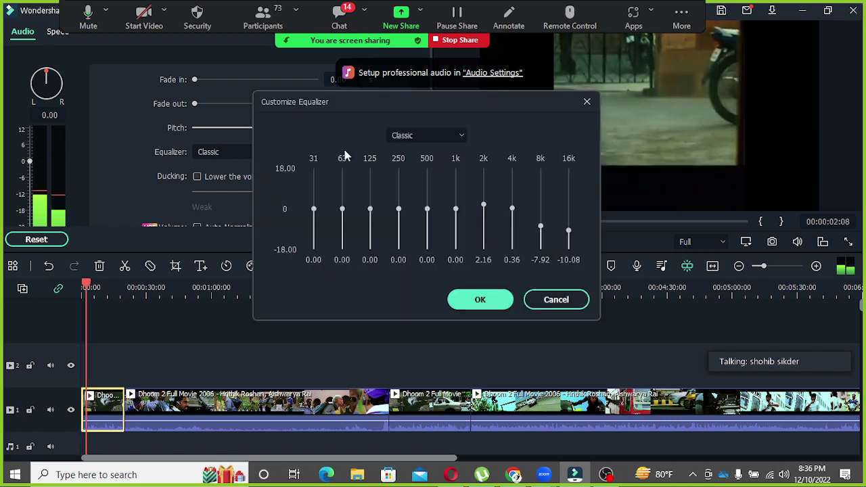
{"action": "left_click", "coordinate": [396, 190]}
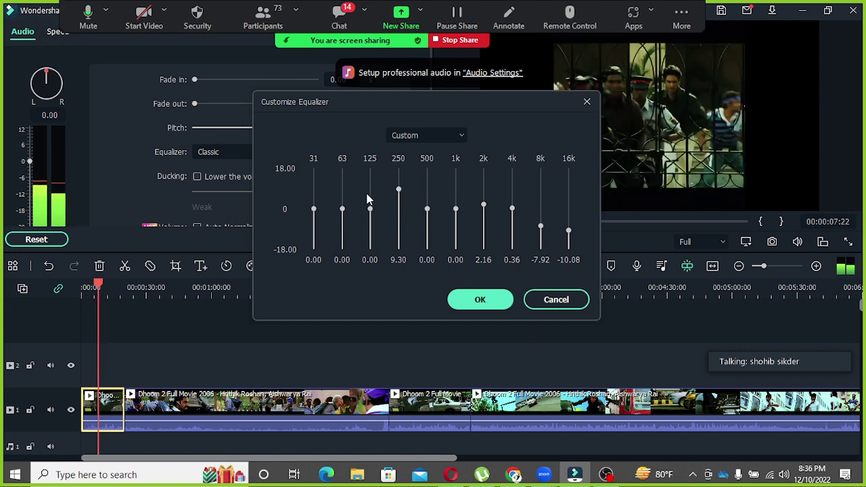
{"action": "left_click", "coordinate": [368, 194]}
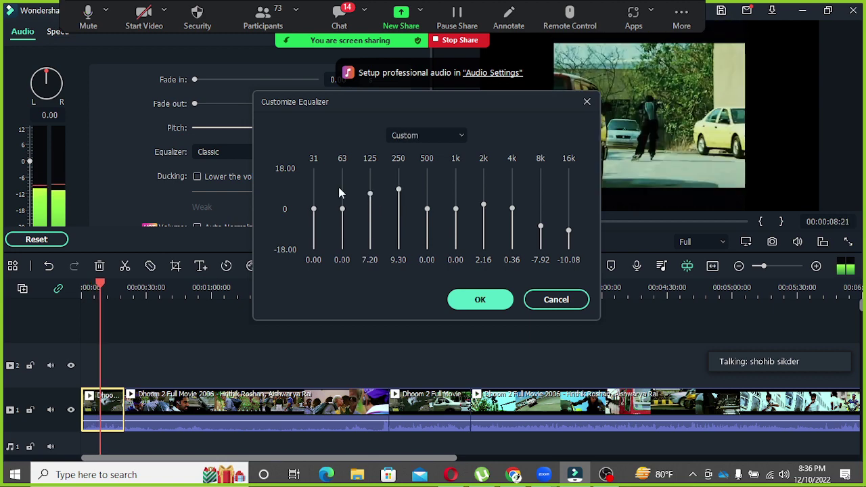
{"action": "left_click", "coordinate": [342, 184]}
Set the equalizer's 4k and 8k bands to 10.20 and its 16k band to -9.00
{"action": "left_click", "coordinate": [514, 181]}
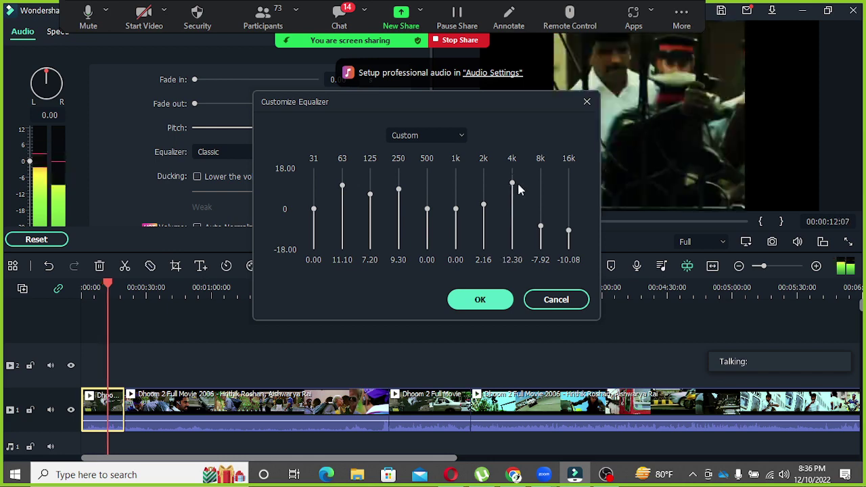
{"action": "left_click", "coordinate": [512, 187]}
{"action": "left_click", "coordinate": [540, 188]}
{"action": "left_click", "coordinate": [568, 186]}
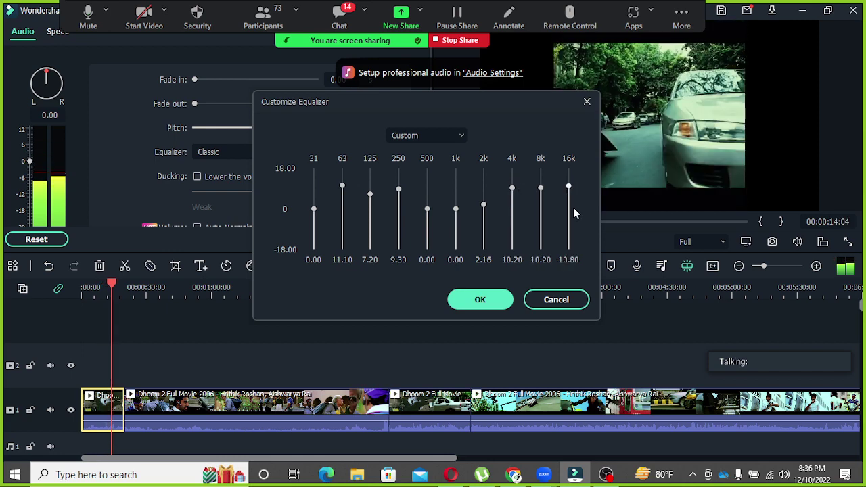
{"action": "left_click", "coordinate": [568, 228]}
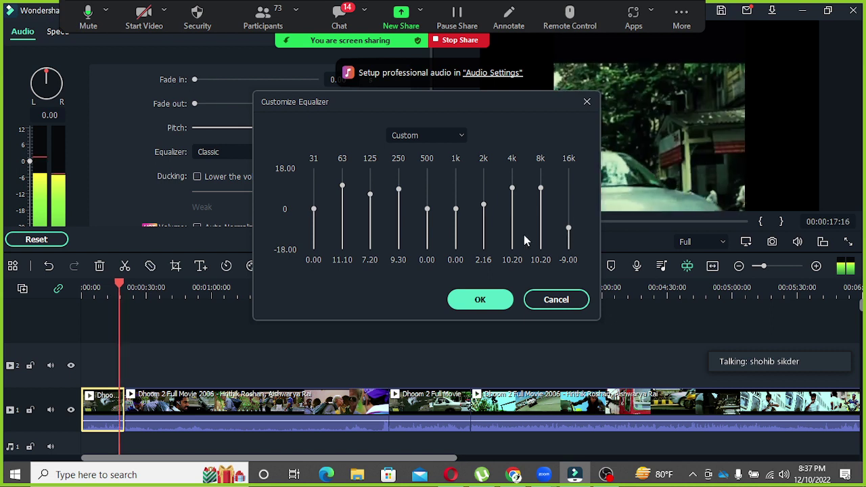
Set the 500 band to 9.30 and the 1k band to -4.80, apply the audio changes, and pause playback
{"action": "left_click", "coordinate": [455, 186]}
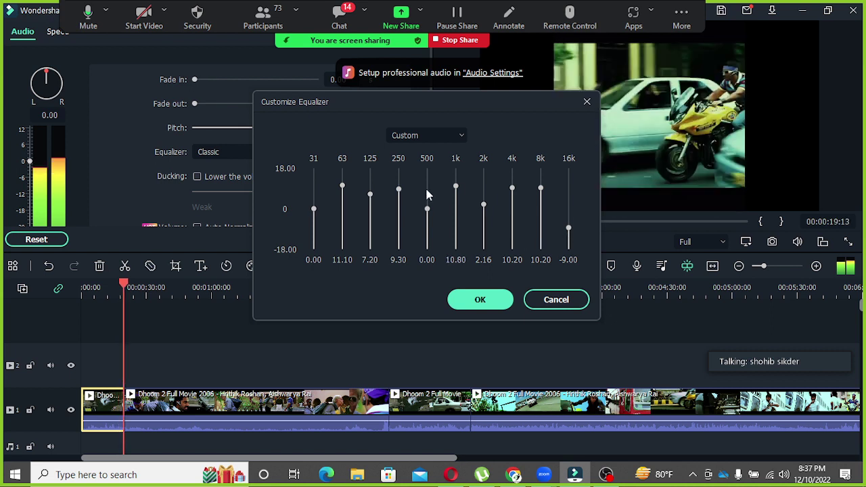
{"action": "left_click", "coordinate": [426, 190]}
{"action": "left_click", "coordinate": [456, 219]}
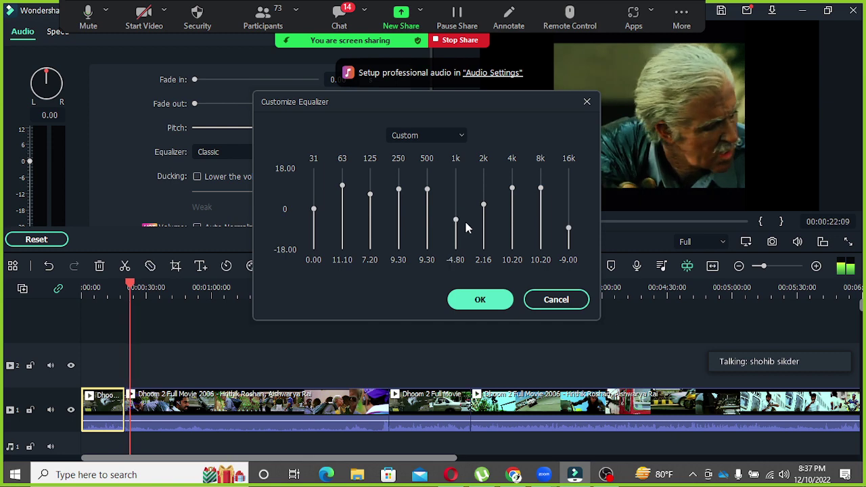
{"action": "left_click", "coordinate": [479, 300]}
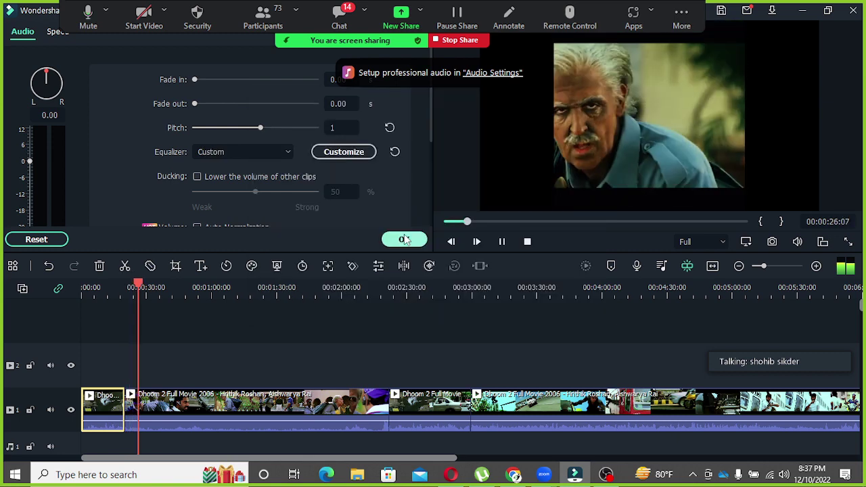
{"action": "left_click", "coordinate": [404, 239]}
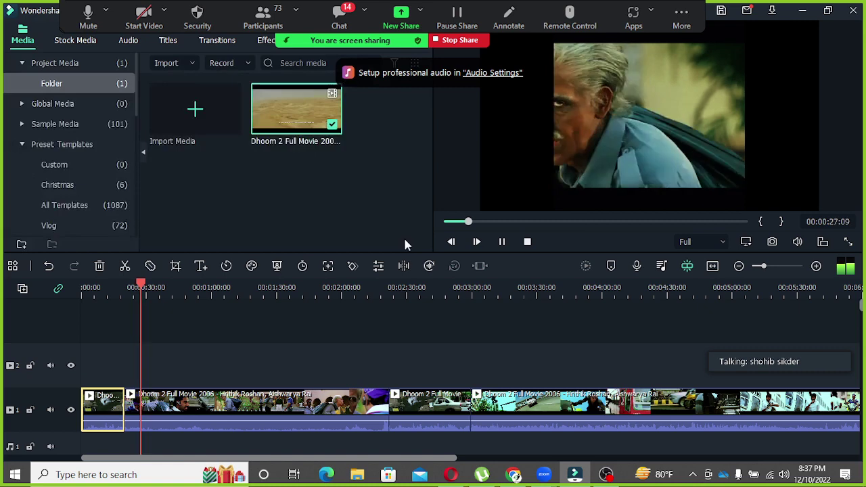
{"action": "left_click", "coordinate": [502, 242]}
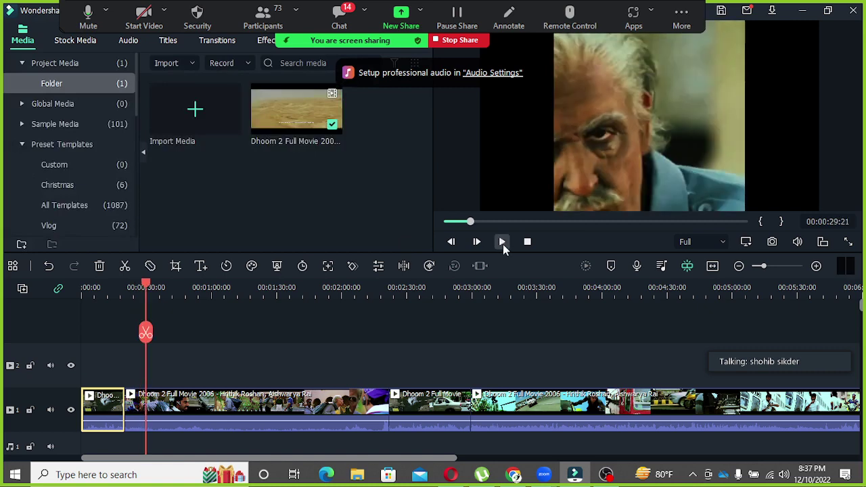
Set the second clip's uniform speed to 1.10 and apply it
{"action": "right_click", "coordinate": [197, 416]}
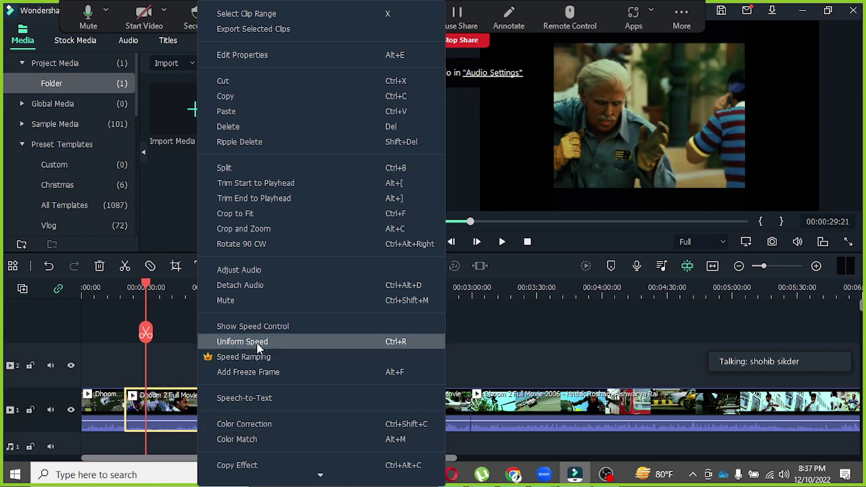
{"action": "left_click", "coordinate": [288, 342]}
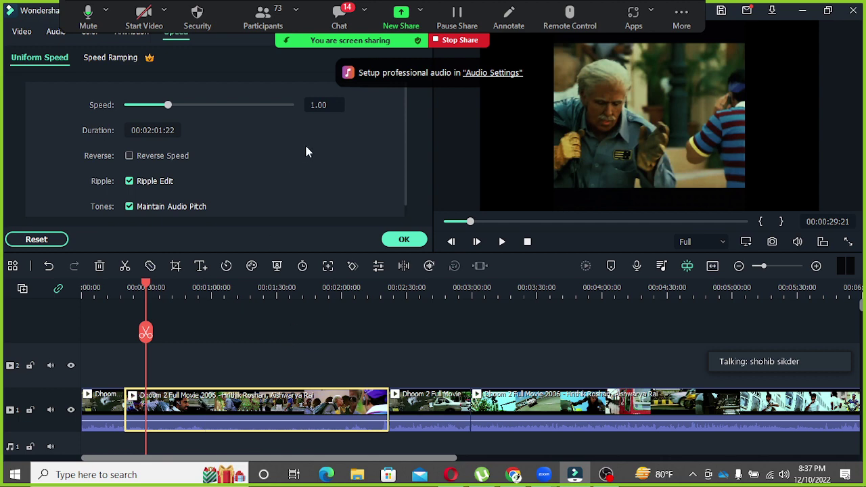
{"action": "left_click", "coordinate": [325, 105]}
{"action": "left_click", "coordinate": [325, 104]}
{"action": "key", "text": "BackSpace"}
{"action": "type", "text": "1"}
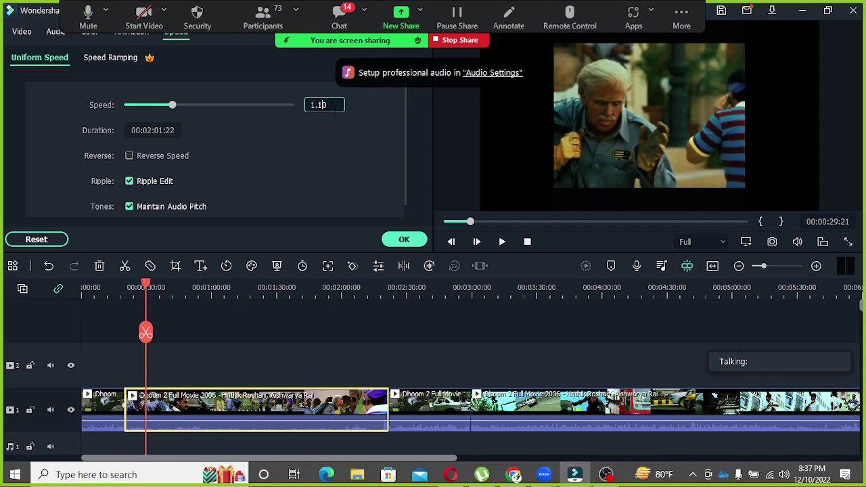
{"action": "key", "text": "Return"}
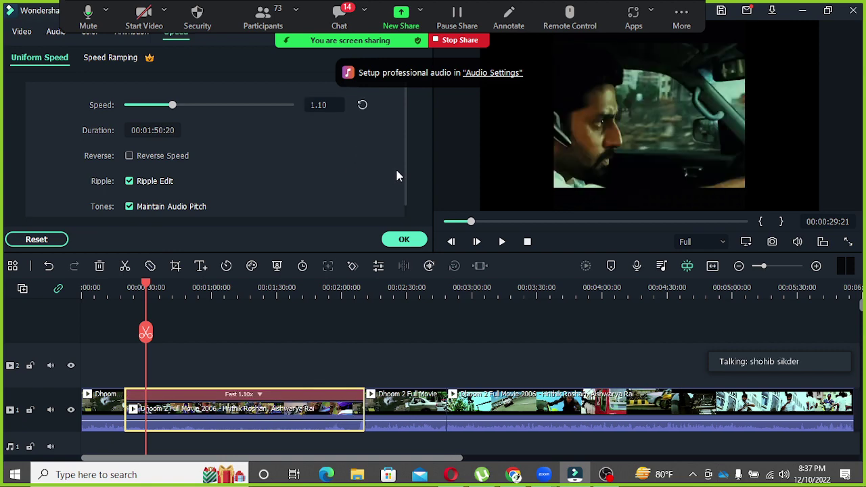
{"action": "scroll", "coordinate": [395, 169], "scroll_direction": "down", "scroll_amount": 1}
{"action": "left_click", "coordinate": [404, 240]}
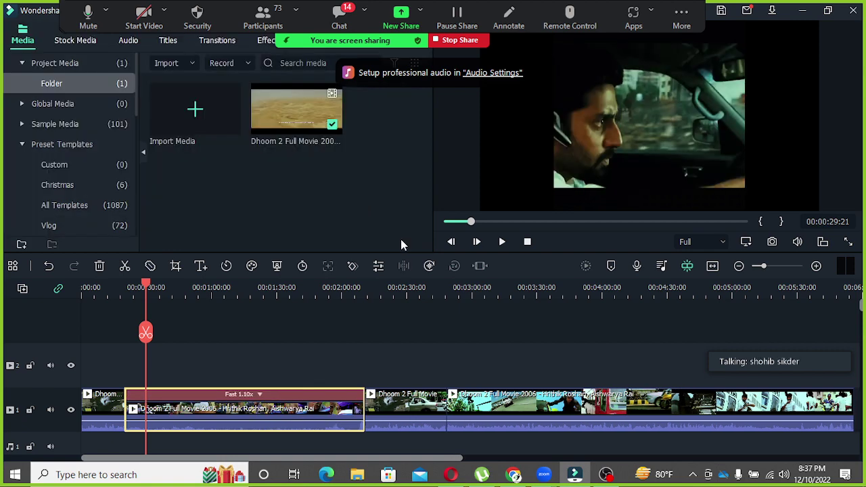
Set the opening clip's uniform speed to 1.10 and apply it
{"action": "right_click", "coordinate": [99, 402]}
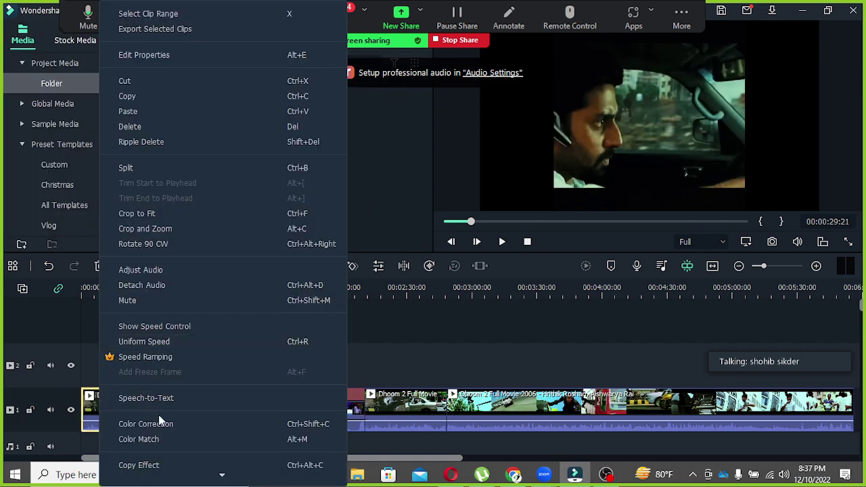
{"action": "left_click", "coordinate": [152, 342]}
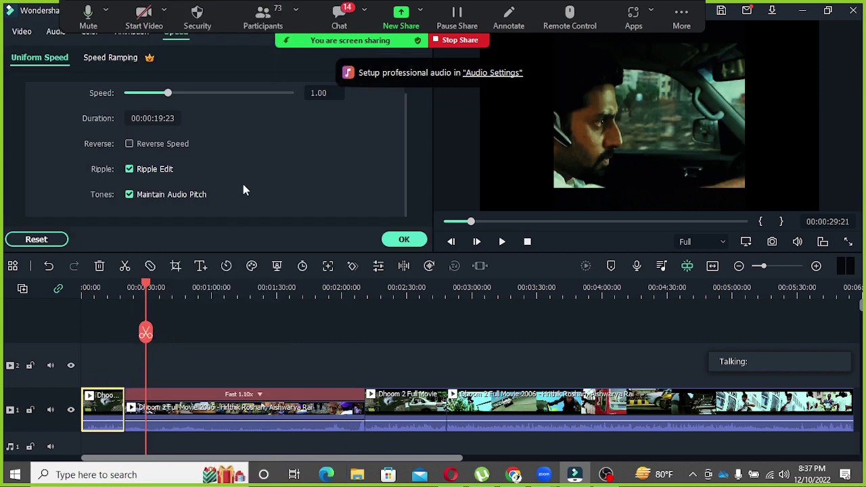
{"action": "left_click", "coordinate": [318, 92]}
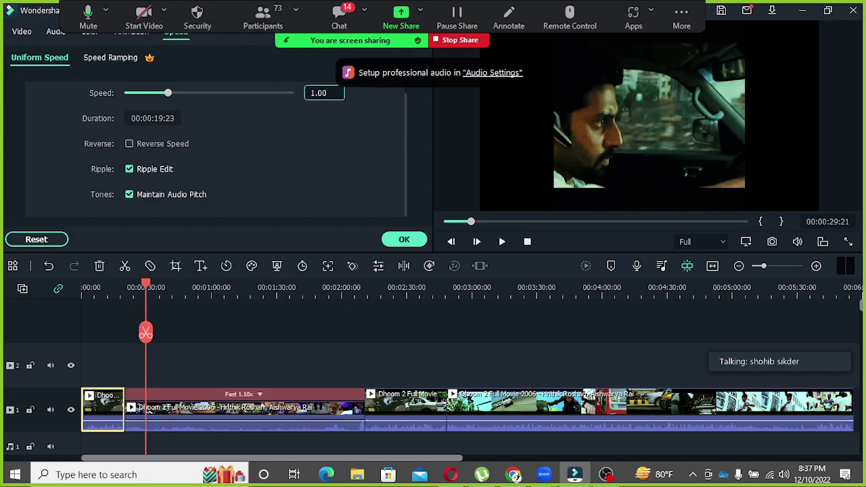
{"action": "key", "text": "BackSpace"}
{"action": "type", "text": "1"}
{"action": "left_click", "coordinate": [411, 238]}
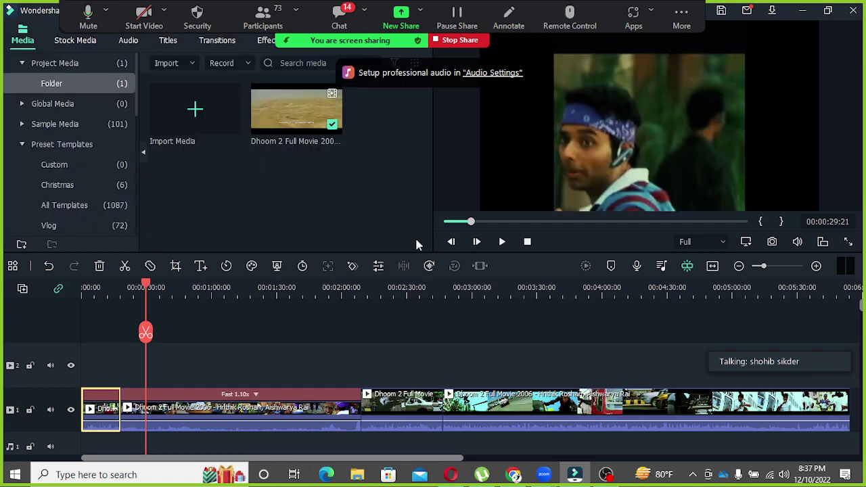
Edit the pitch in the third clip's audio adjustments and apply the settings
{"action": "right_click", "coordinate": [385, 408]}
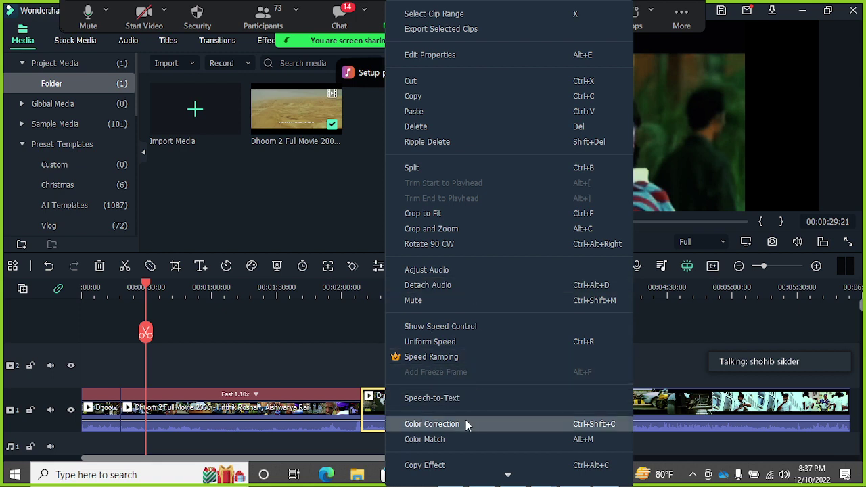
{"action": "left_click", "coordinate": [469, 271]}
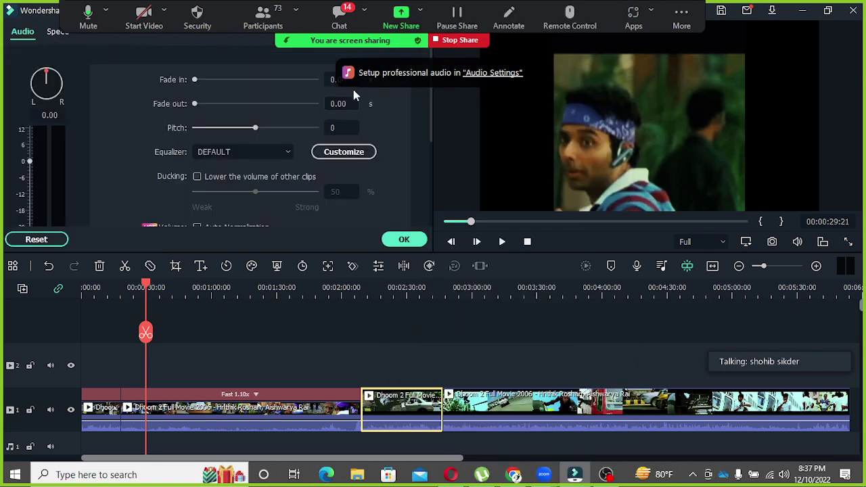
{"action": "left_click", "coordinate": [332, 127]}
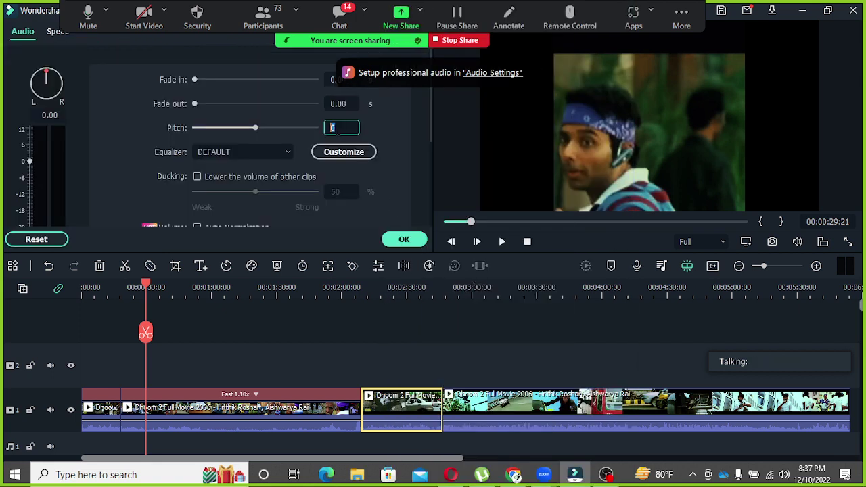
{"action": "double_click", "coordinate": [332, 128]}
{"action": "left_click", "coordinate": [406, 241]}
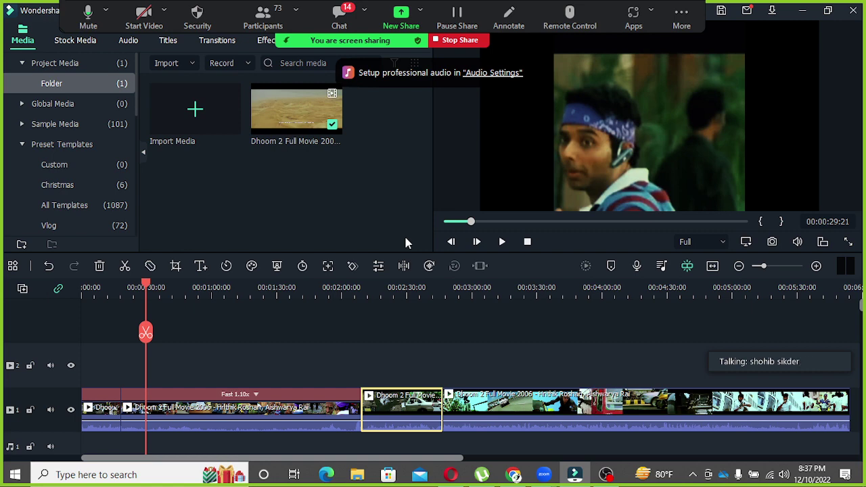
Reapply the Batman color correction preset to the last clip
{"action": "right_click", "coordinate": [477, 407]}
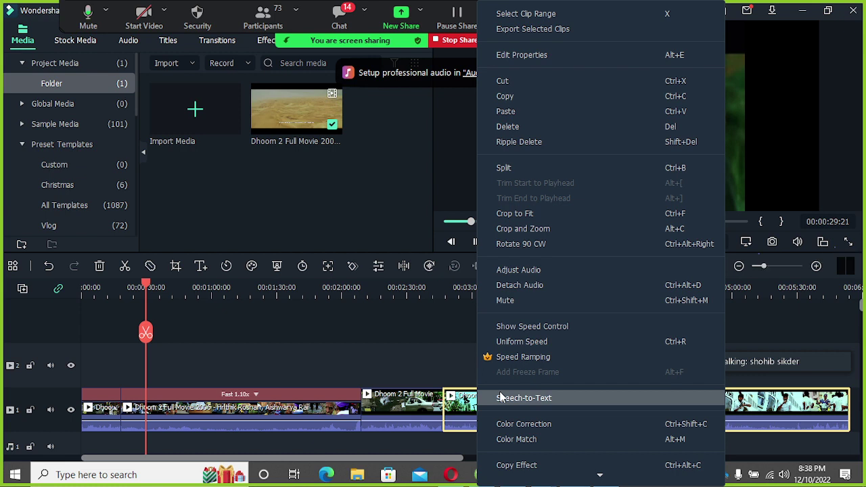
{"action": "left_click", "coordinate": [535, 427]}
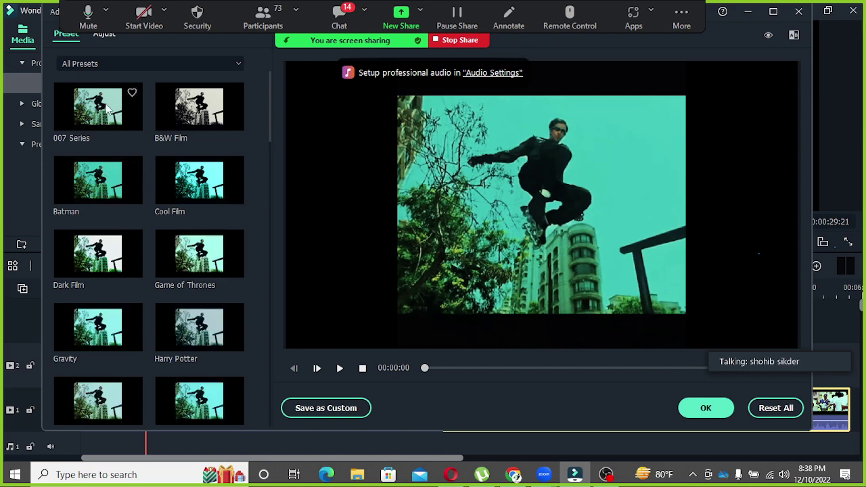
{"action": "left_click", "coordinate": [98, 189]}
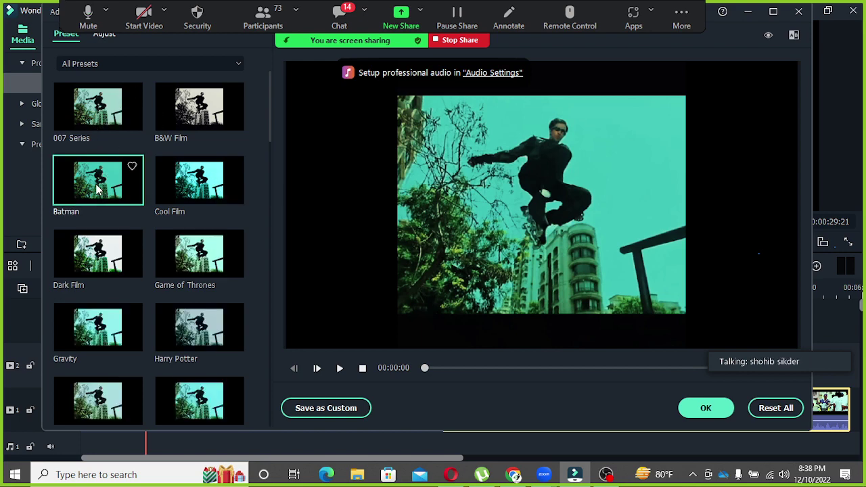
{"action": "left_click", "coordinate": [687, 414]}
Review the second clip's uniform speed settings and close them
{"action": "right_click", "coordinate": [479, 416]}
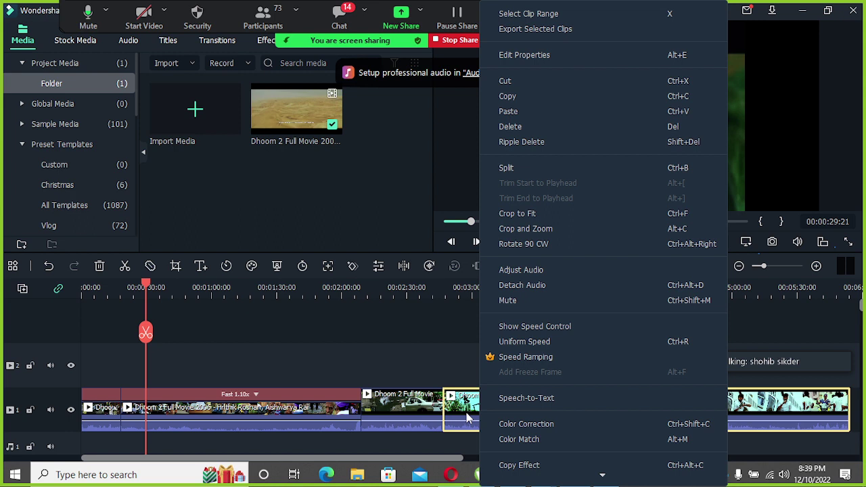
{"action": "left_click", "coordinate": [497, 360]}
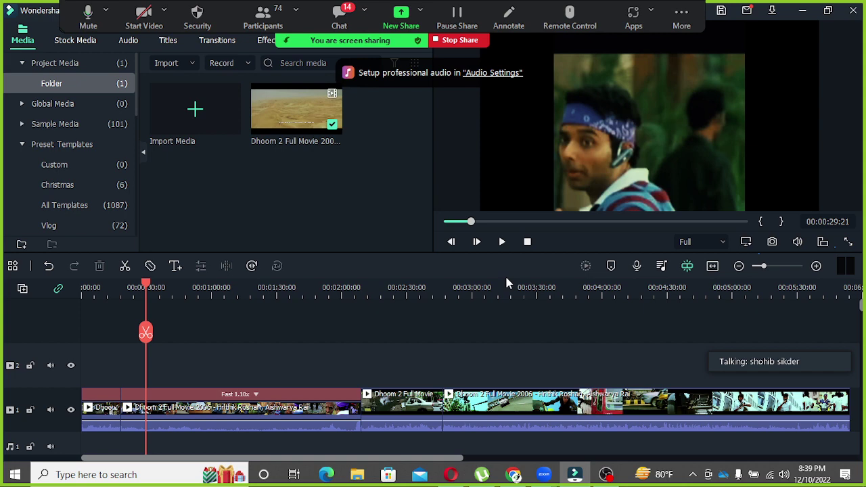
{"action": "right_click", "coordinate": [278, 406]}
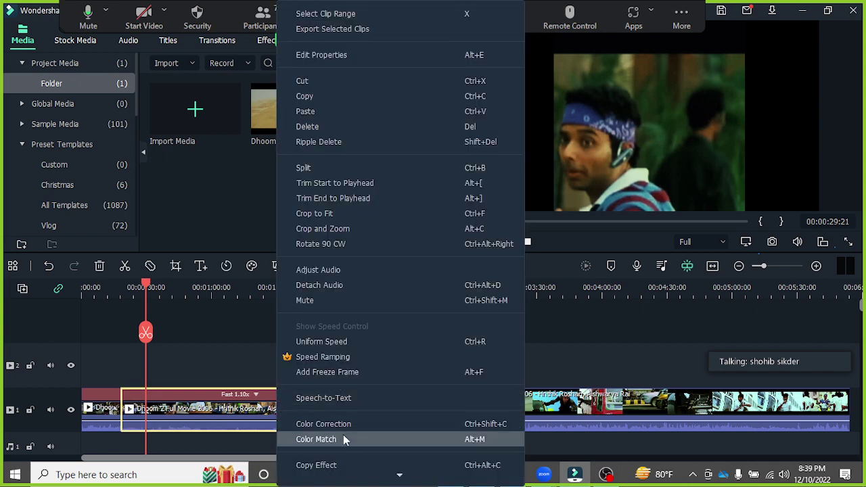
{"action": "left_click", "coordinate": [339, 342]}
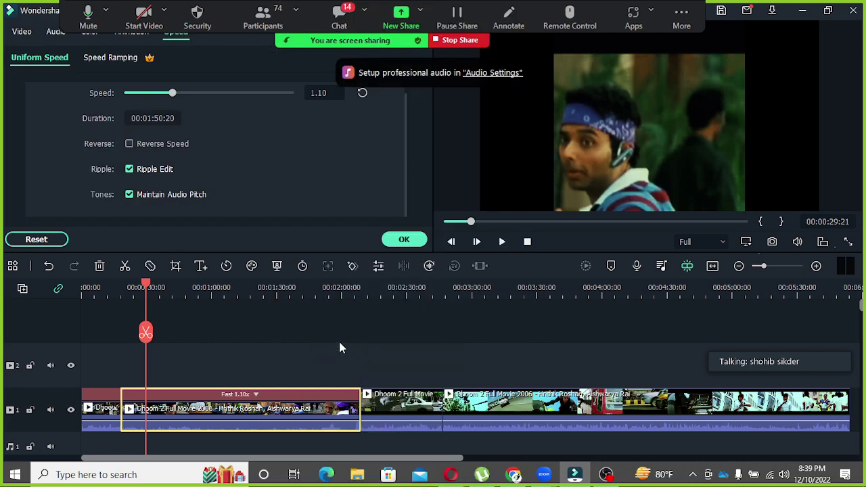
{"action": "left_click", "coordinate": [402, 239]}
Set the second clip's audio pitch to 1 and its equalizer to the Classic preset, accepting the preset's band levels
{"action": "right_click", "coordinate": [279, 407]}
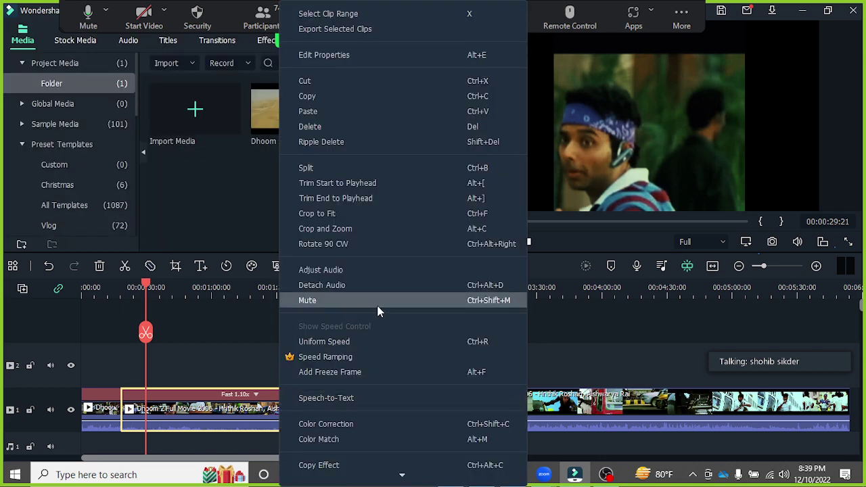
{"action": "left_click", "coordinate": [363, 270]}
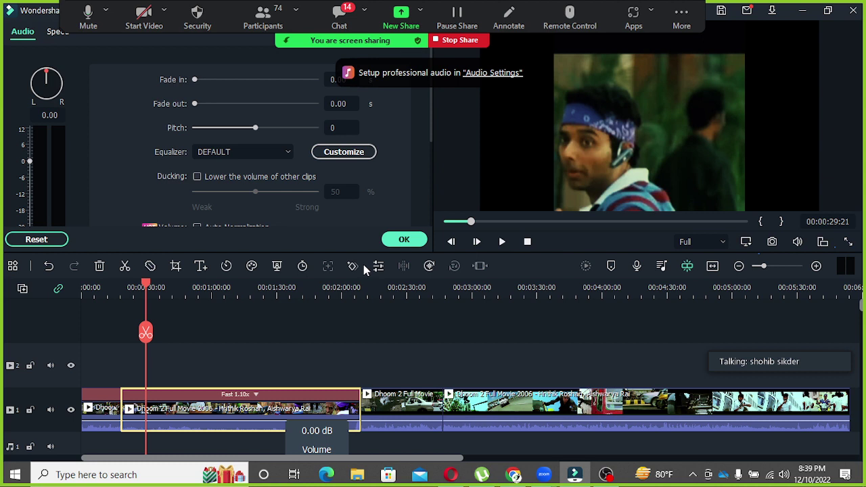
{"action": "left_click", "coordinate": [341, 127]}
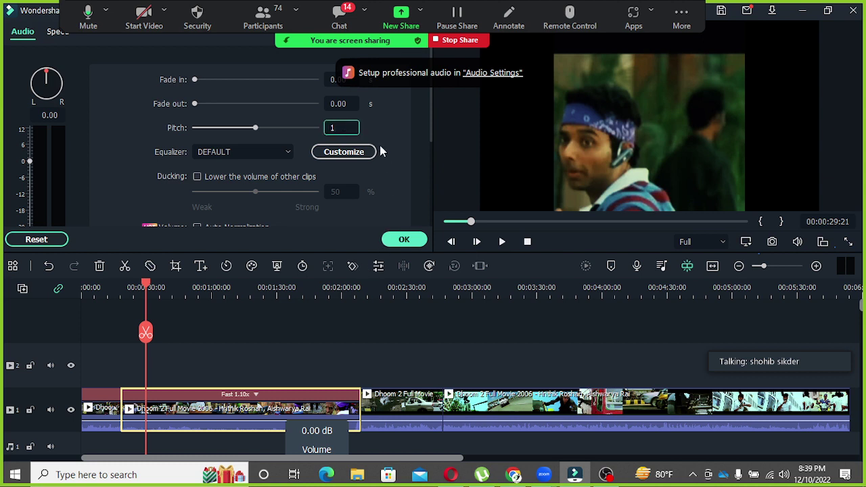
{"action": "left_click", "coordinate": [272, 152]}
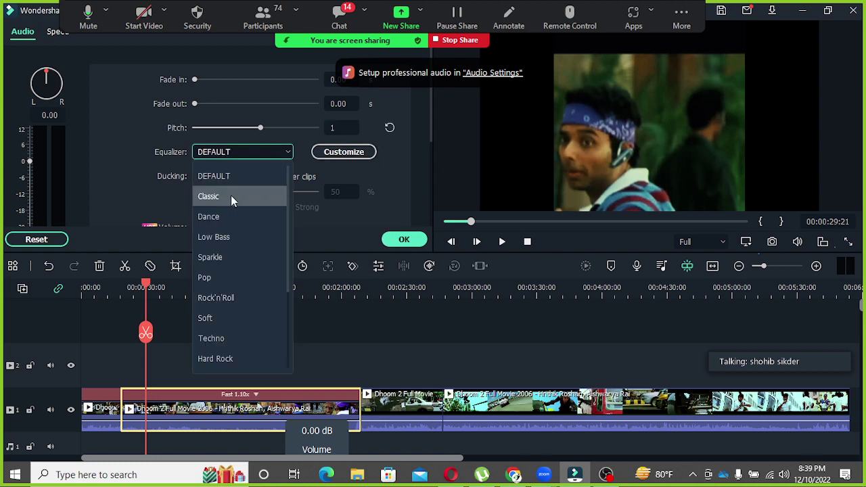
{"action": "left_click", "coordinate": [231, 196]}
{"action": "left_click", "coordinate": [353, 153]}
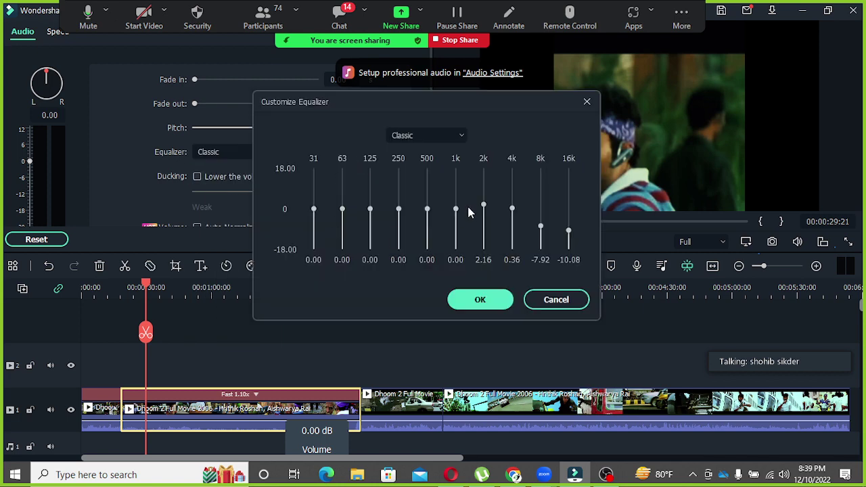
{"action": "left_click", "coordinate": [476, 299]}
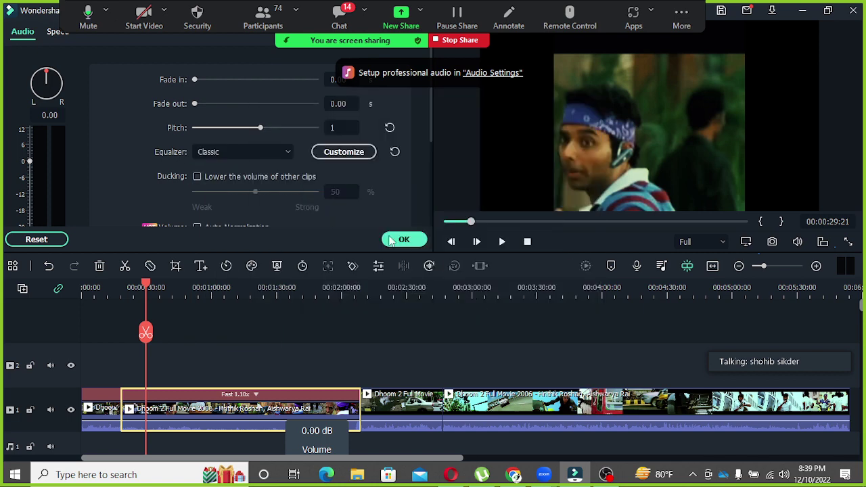
Enable Normal Denoise for the second clip and apply its audio adjustments
{"action": "scroll", "coordinate": [326, 201], "scroll_direction": "down", "scroll_amount": 2}
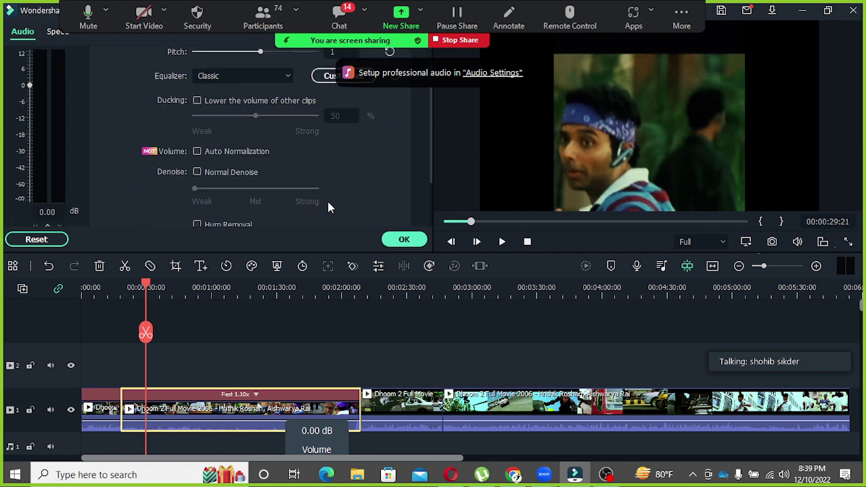
{"action": "left_click", "coordinate": [197, 172]}
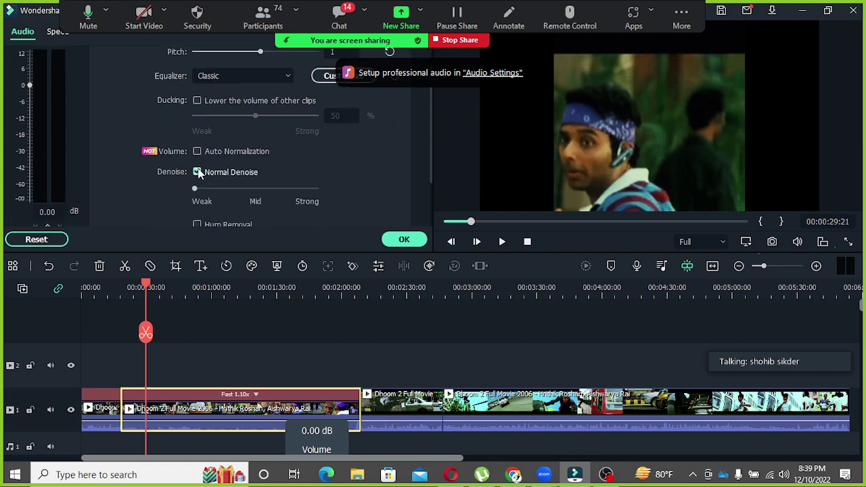
{"action": "left_click", "coordinate": [410, 242]}
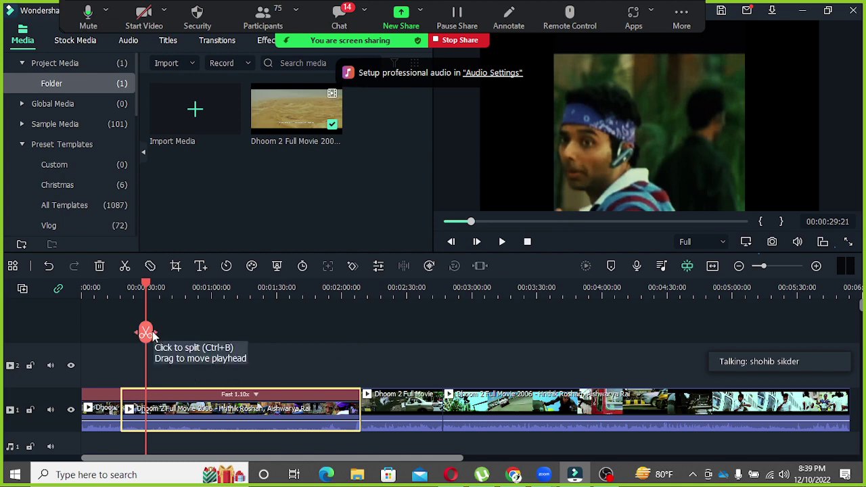
Move the Zoom meeting controls off the media library and add Beam Transition 5 between the first and second clips
{"action": "mouse_move", "coordinate": [144, 282]}
{"action": "left_mouse_down"}
{"action": "mouse_move", "coordinate": [115, 288]}
{"action": "mouse_move", "coordinate": [132, 287]}
{"action": "left_mouse_up"}
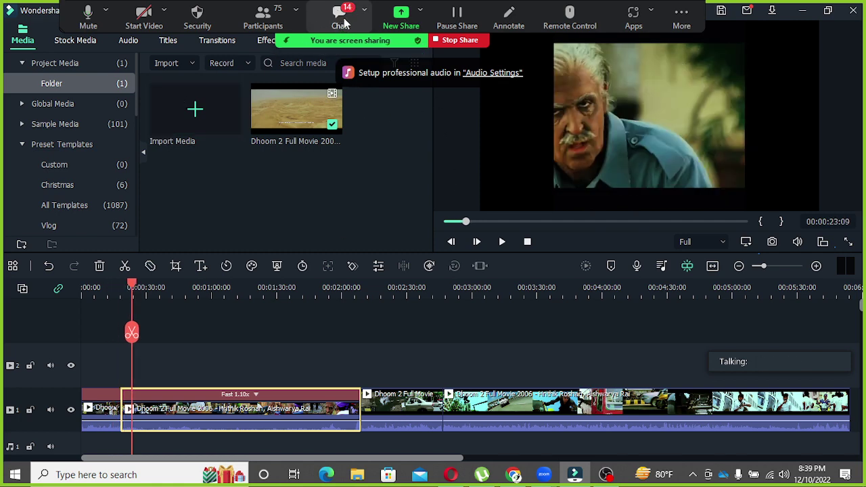
{"action": "left_click_drag", "start_coordinate": [333, 37], "coordinate": [376, 486]}
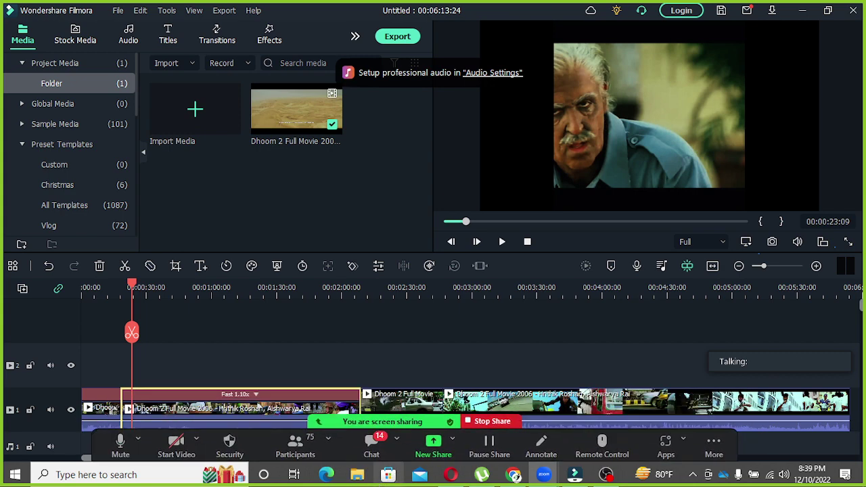
{"action": "left_click", "coordinate": [216, 41]}
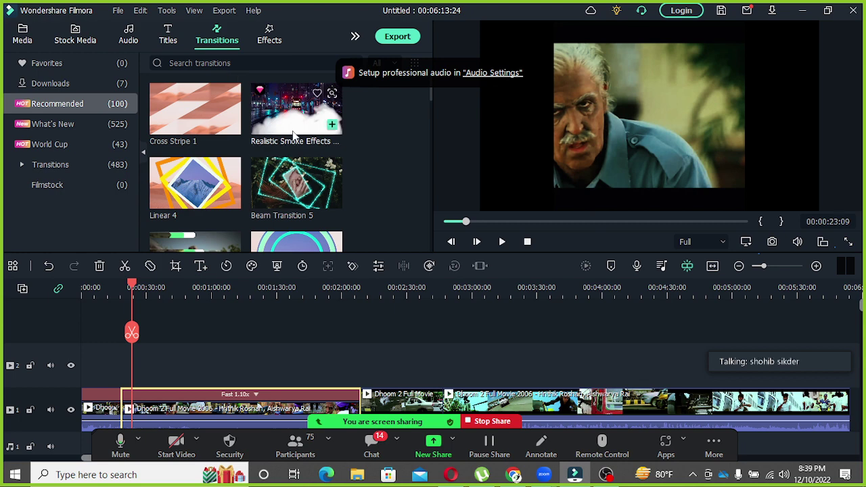
{"action": "mouse_move", "coordinate": [318, 182]}
{"action": "mouse_move", "coordinate": [304, 197]}
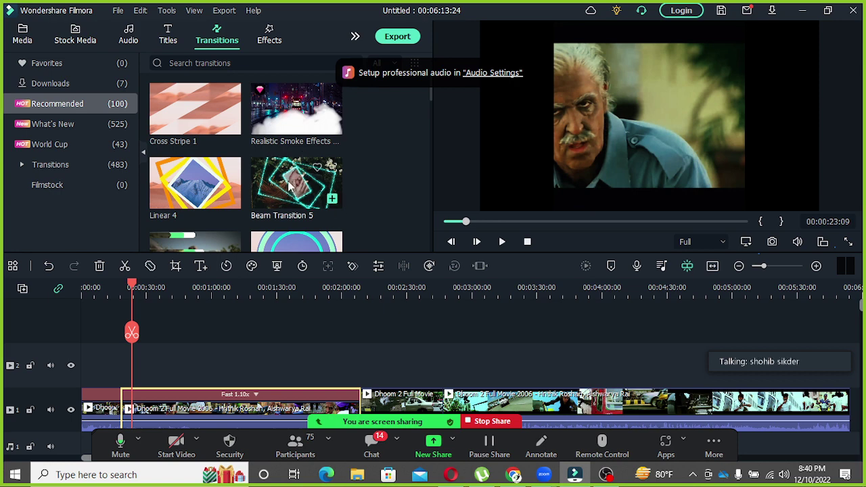
{"action": "mouse_move", "coordinate": [290, 186]}
{"action": "left_mouse_down"}
{"action": "mouse_move", "coordinate": [348, 214]}
{"action": "mouse_move", "coordinate": [135, 372]}
{"action": "mouse_move", "coordinate": [109, 413]}
{"action": "left_mouse_up"}
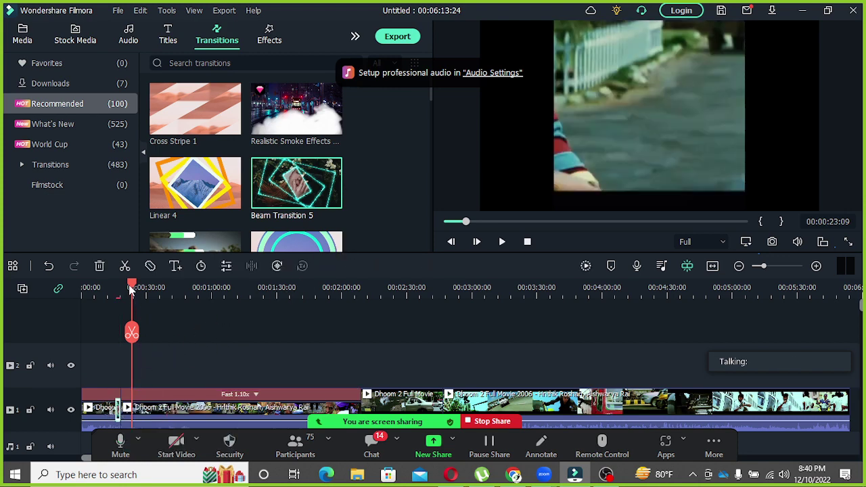
Play the timeline across the join of the first two clips to preview the Beam Transition 5
{"action": "left_click_drag", "start_coordinate": [132, 284], "coordinate": [110, 290]}
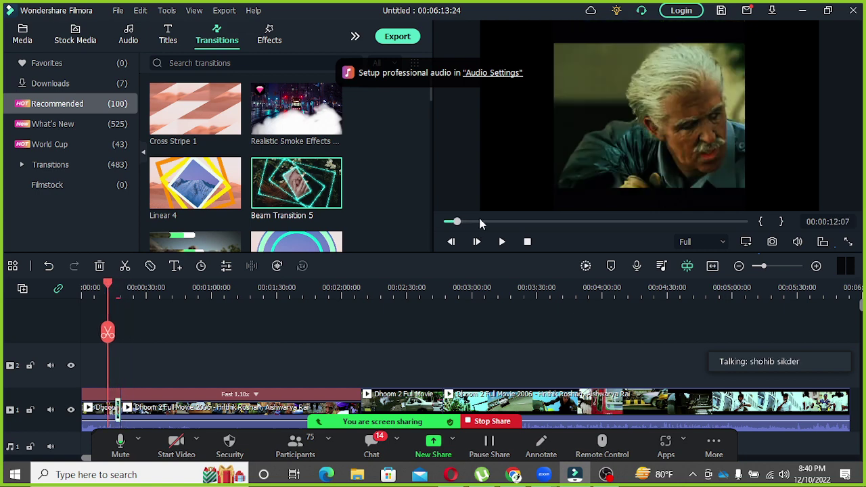
{"action": "left_click", "coordinate": [503, 243]}
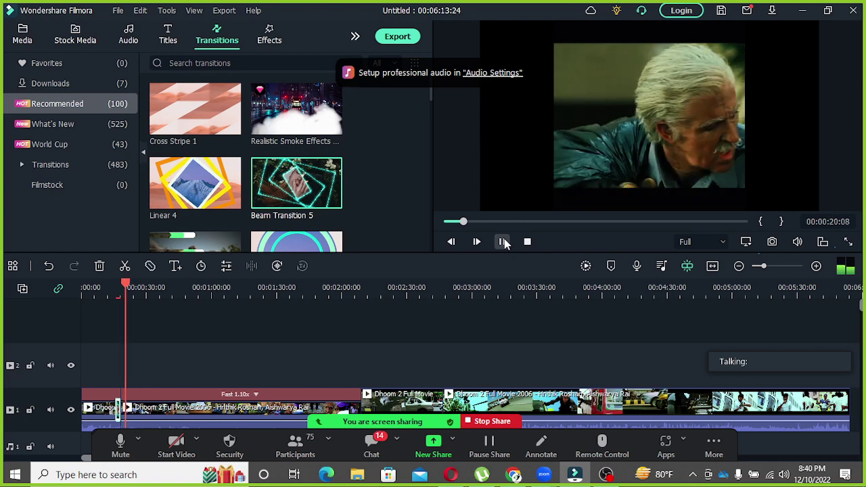
{"action": "left_click", "coordinate": [501, 242]}
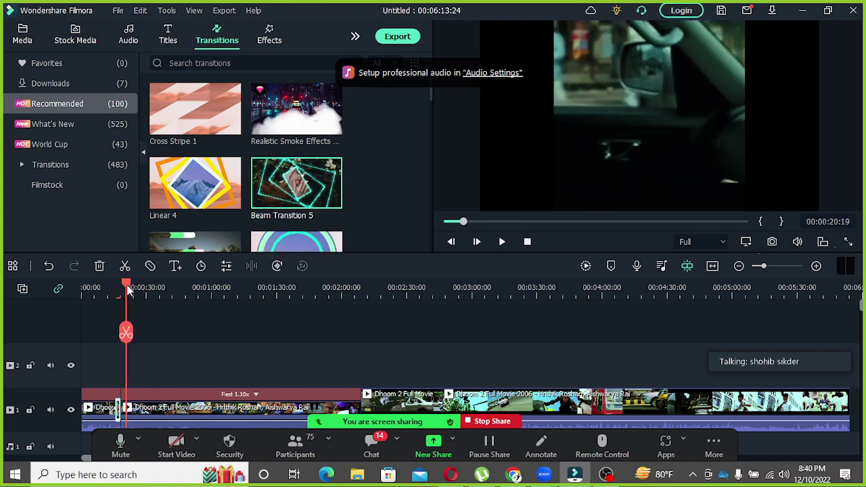
{"action": "left_click_drag", "start_coordinate": [126, 285], "coordinate": [99, 288]}
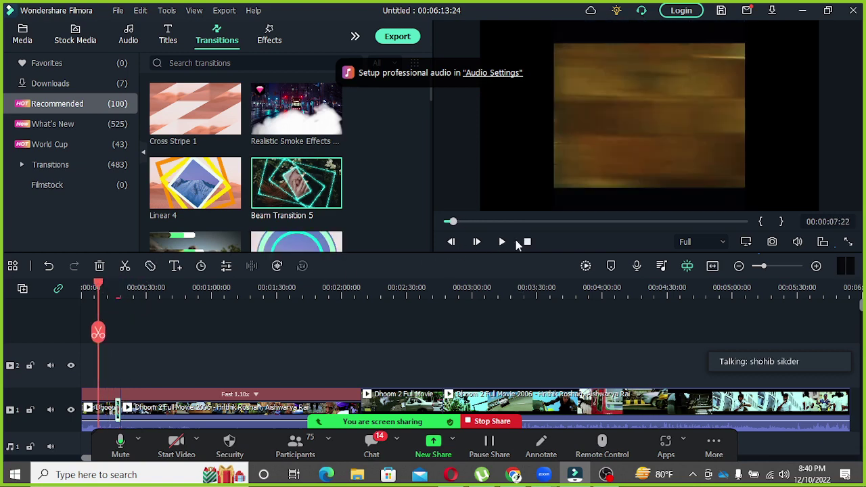
{"action": "left_click", "coordinate": [501, 242]}
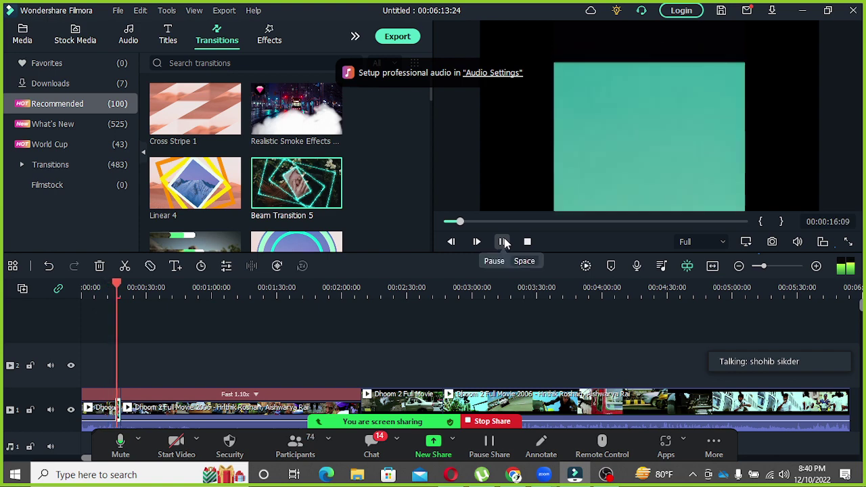
{"action": "left_click", "coordinate": [502, 242]}
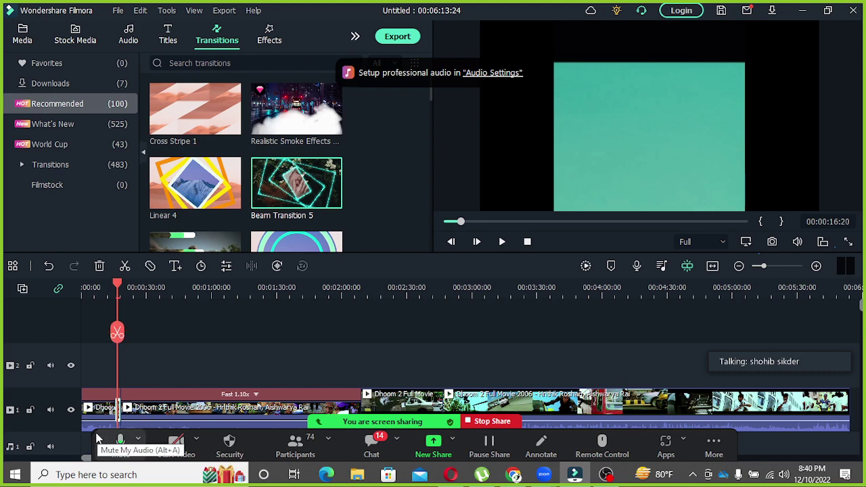
Delete the transition between the first and second clips
{"action": "left_click", "coordinate": [110, 288]}
{"action": "left_click", "coordinate": [94, 289]}
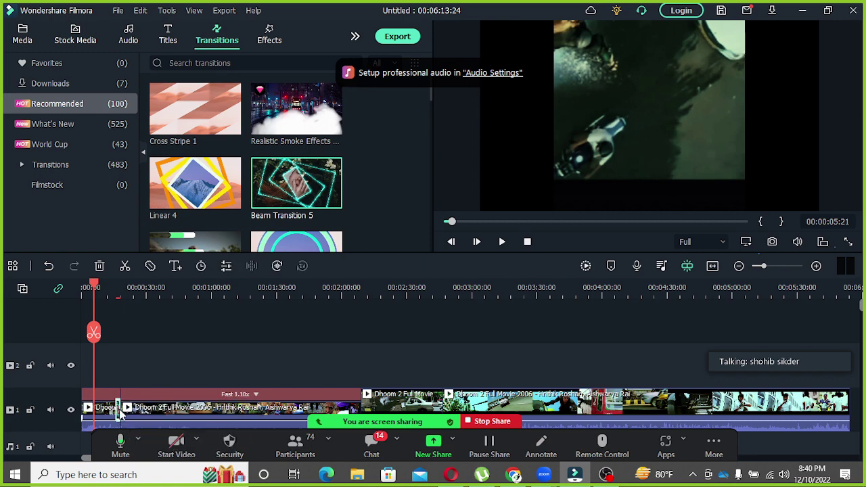
{"action": "right_click", "coordinate": [119, 413]}
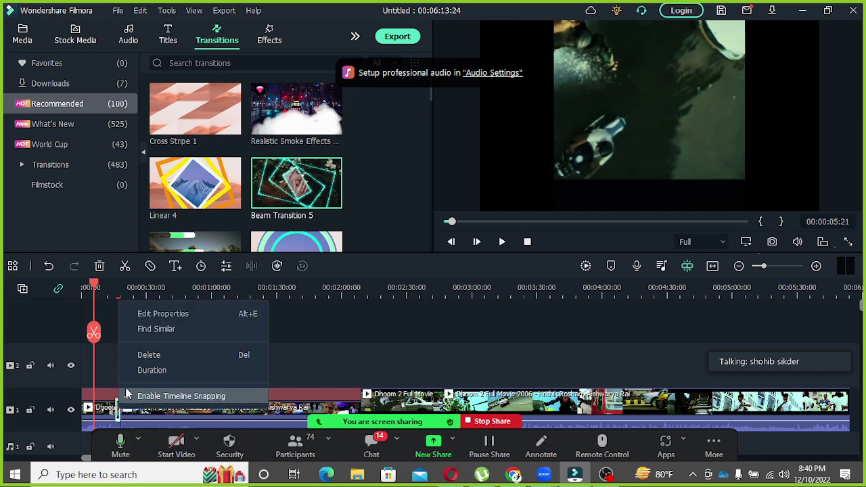
{"action": "left_click", "coordinate": [149, 356]}
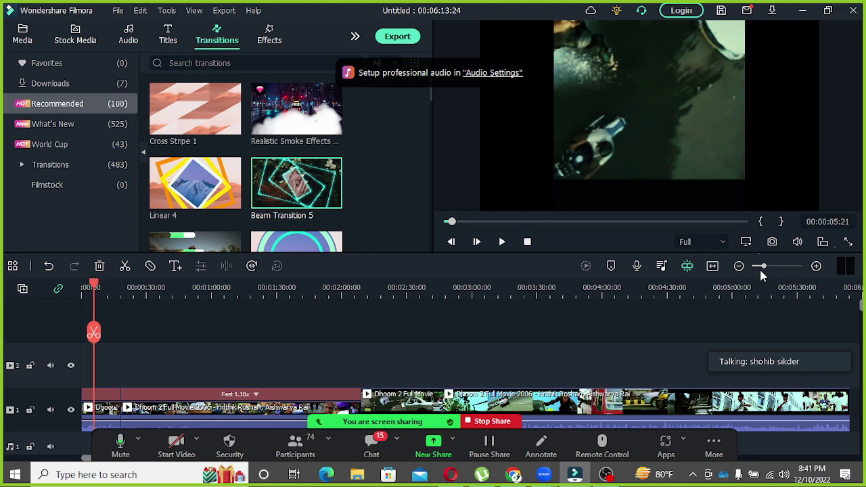
Change the project aspect ratio to 1:1 (Instagram) at 1080x1080 resolution
{"action": "left_click", "coordinate": [745, 241]}
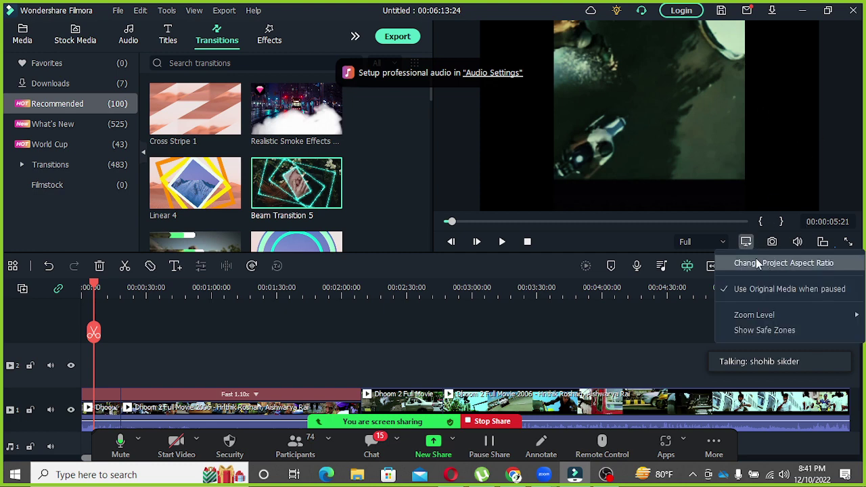
{"action": "left_click", "coordinate": [763, 261]}
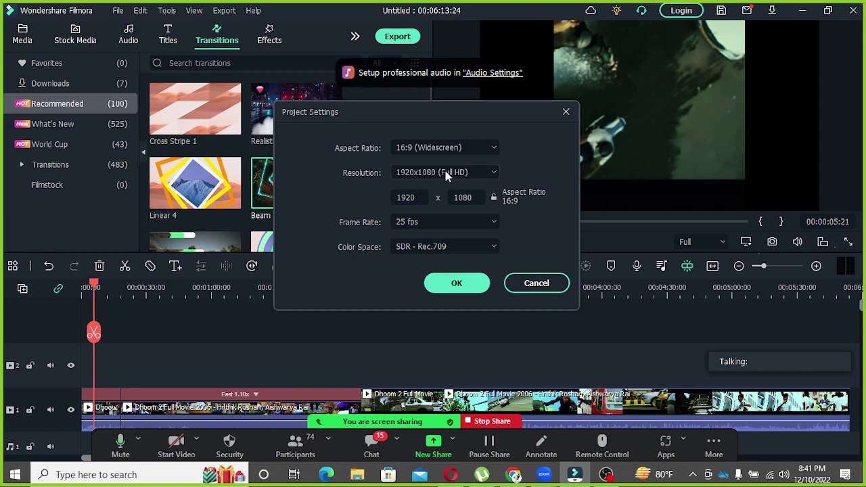
{"action": "left_click", "coordinate": [454, 148]}
{"action": "left_click", "coordinate": [420, 198]}
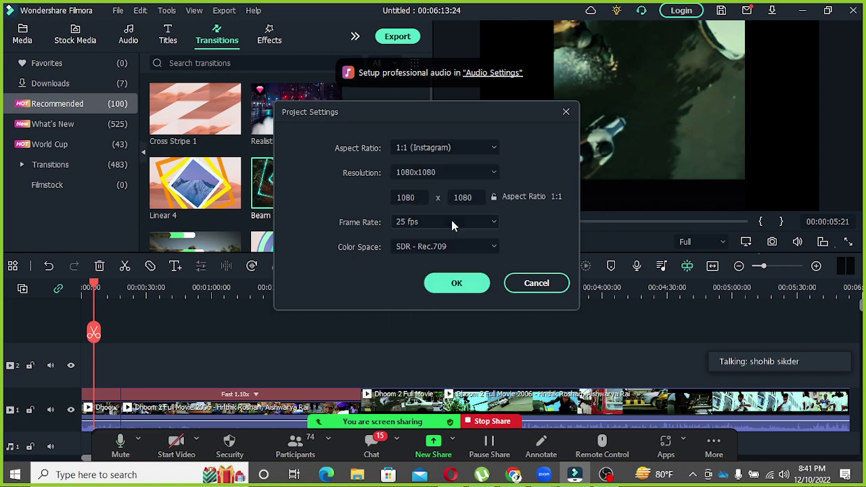
{"action": "left_click", "coordinate": [457, 282]}
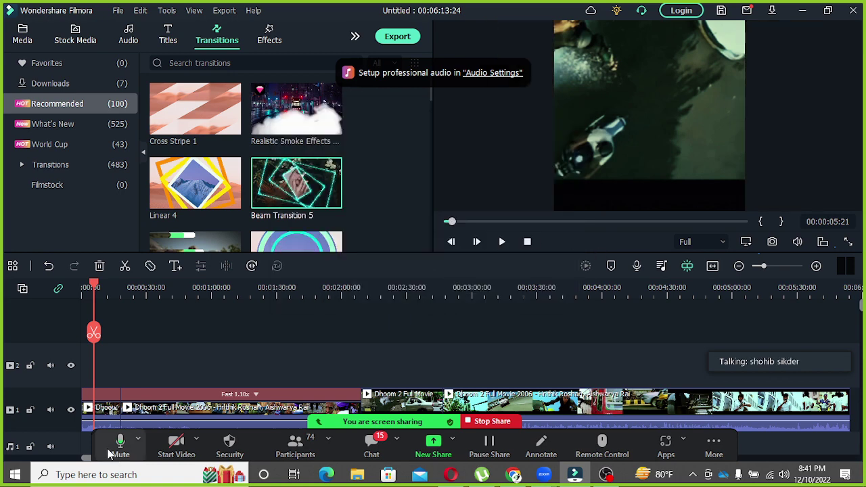
Play the movie from the start and check the square framing in the first and second clips
{"action": "left_click_drag", "start_coordinate": [111, 286], "coordinate": [2, 350]}
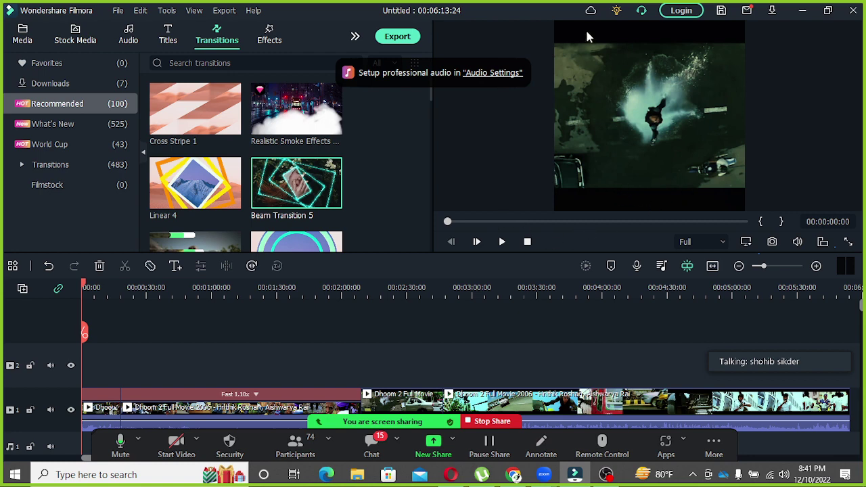
{"action": "left_click", "coordinate": [502, 242]}
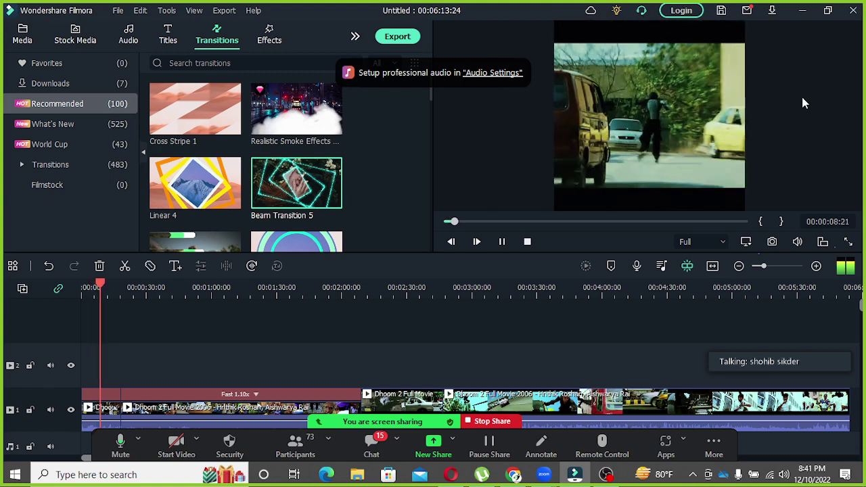
{"action": "left_click", "coordinate": [501, 244]}
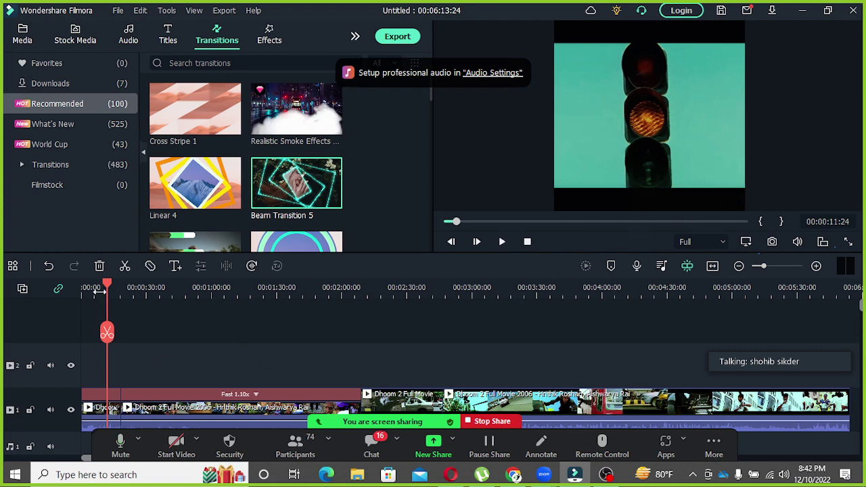
{"action": "left_click_drag", "start_coordinate": [108, 285], "coordinate": [162, 285]}
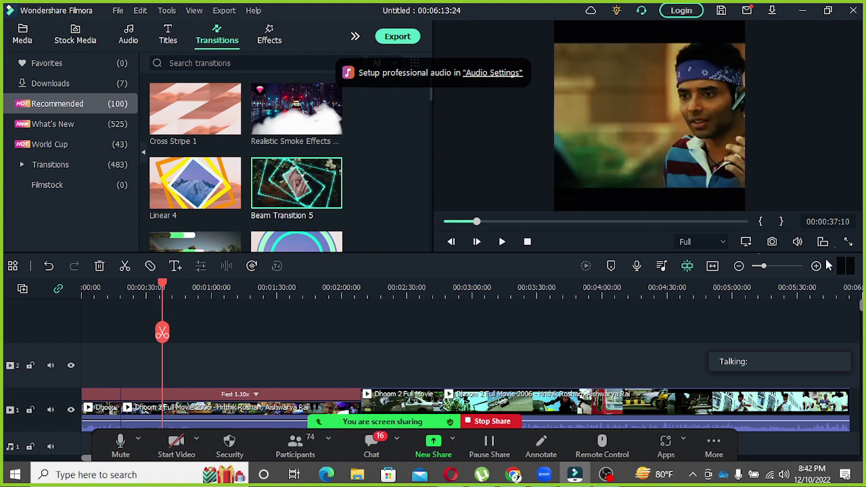
Set the project to a custom 850x1080 resolution and scrub the timeline to about 00:02:26 to check the framing
{"action": "left_click", "coordinate": [746, 242]}
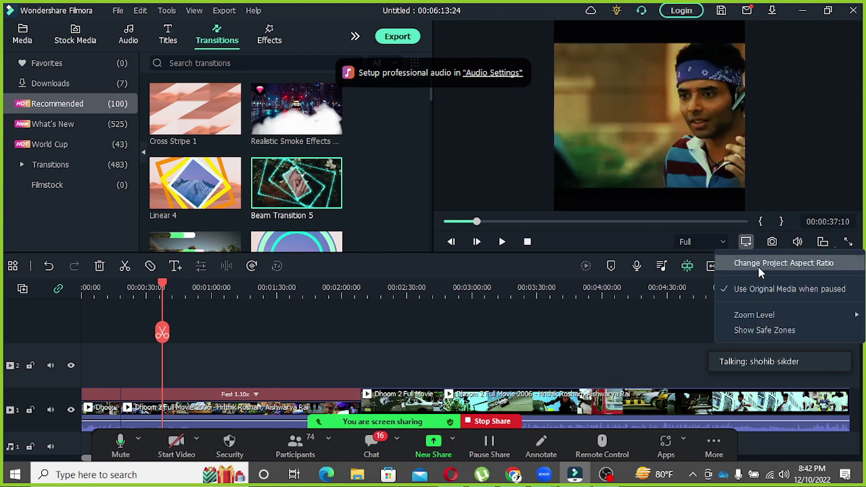
{"action": "left_click", "coordinate": [763, 263]}
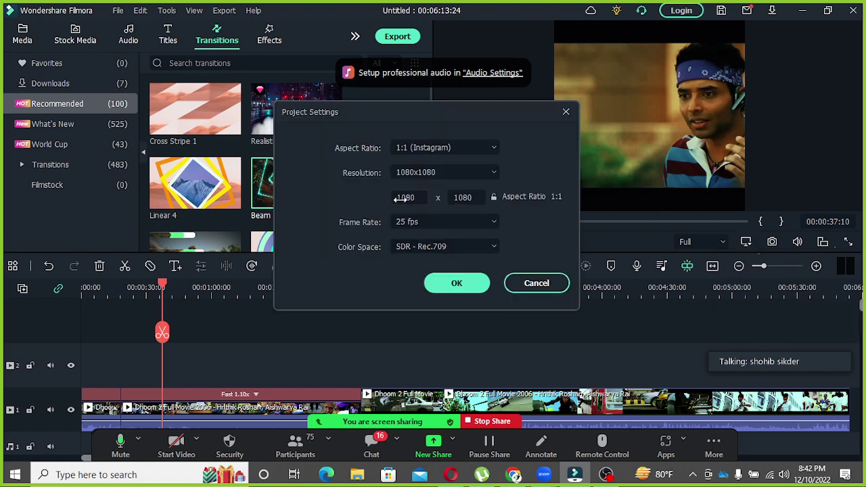
{"action": "left_click", "coordinate": [406, 197]}
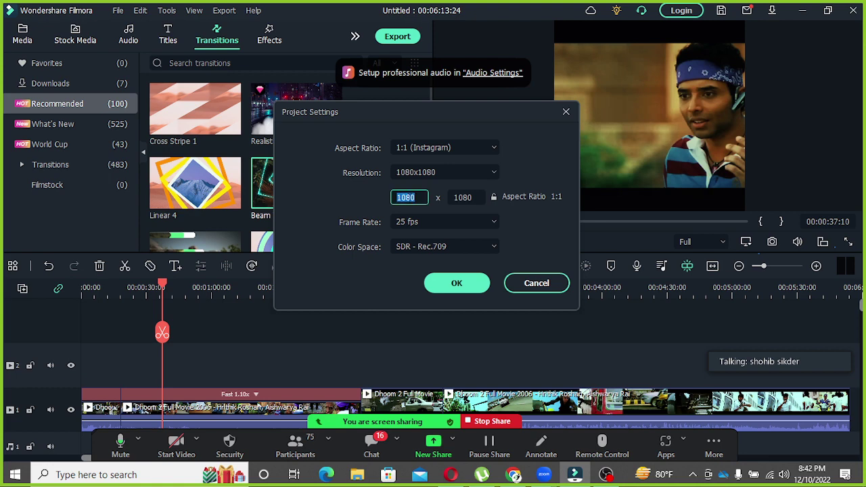
{"action": "type", "text": "850"}
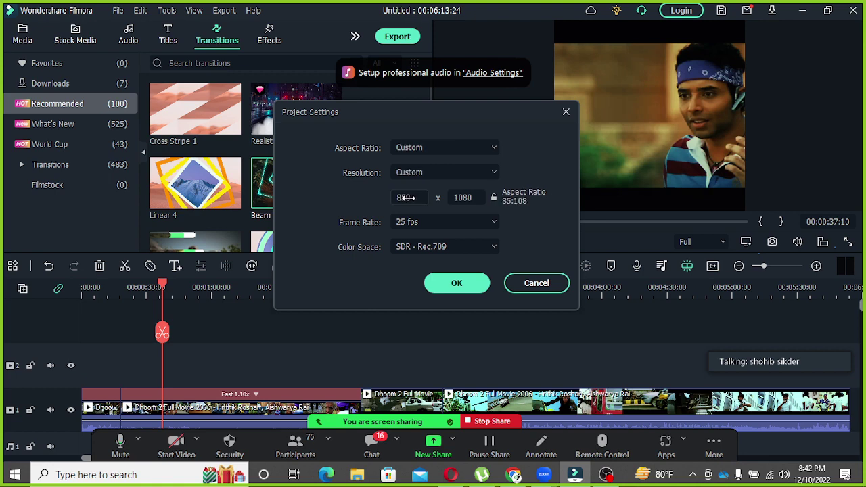
{"action": "left_click", "coordinate": [455, 283]}
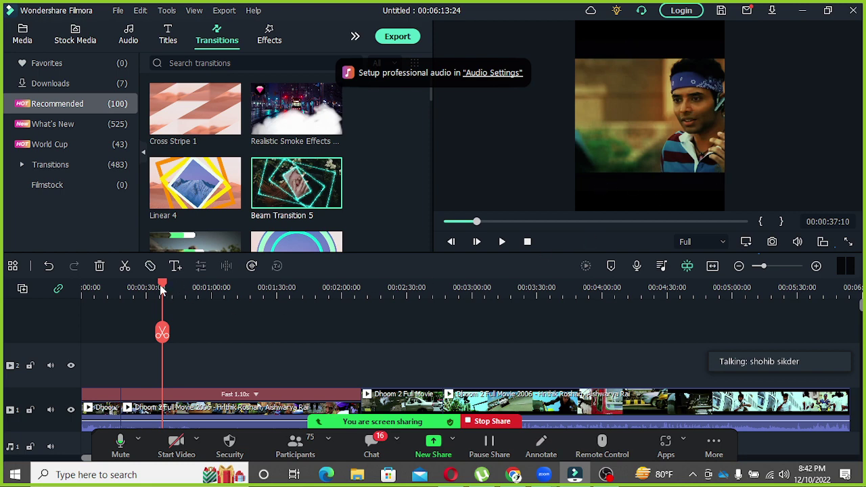
{"action": "left_click_drag", "start_coordinate": [161, 287], "coordinate": [402, 290]}
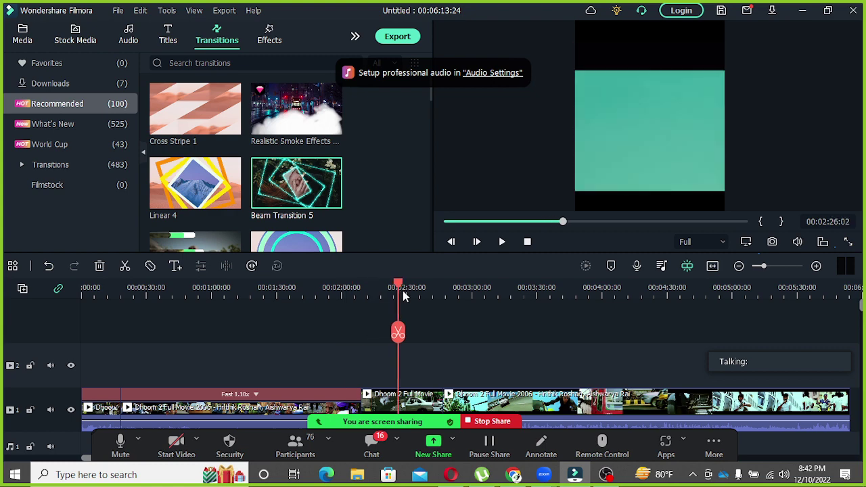
Set the project resolution to 1080x1080 and scrub the timeline to about 00:03:19 to check the framing
{"action": "left_click", "coordinate": [746, 242]}
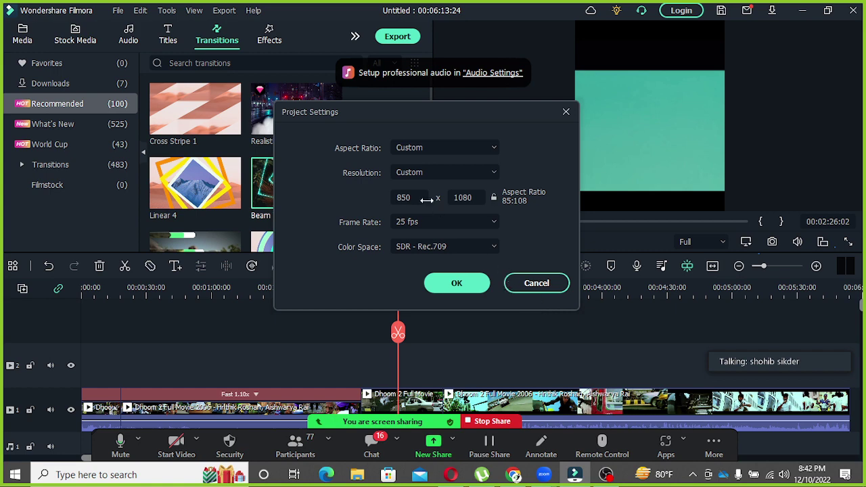
{"action": "double_click", "coordinate": [403, 197]}
{"action": "type", "text": "1050"}
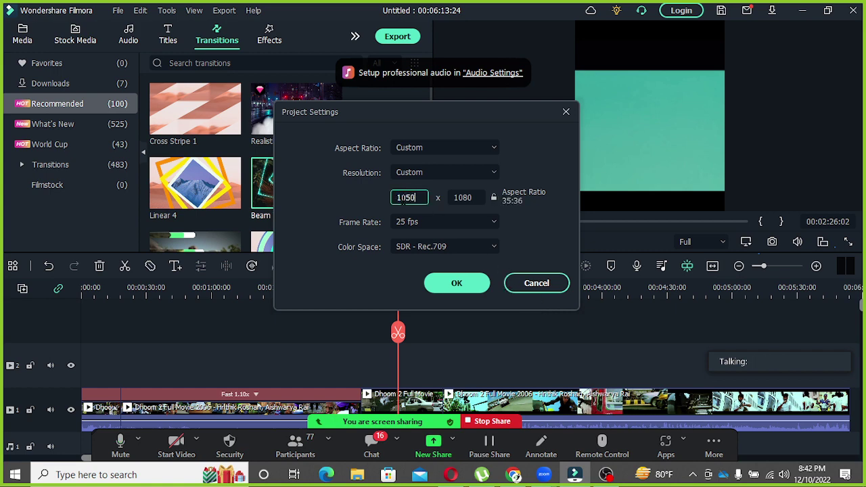
{"action": "key", "text": "BackSpace"}
{"action": "type", "text": "80"}
{"action": "left_click", "coordinate": [457, 283]}
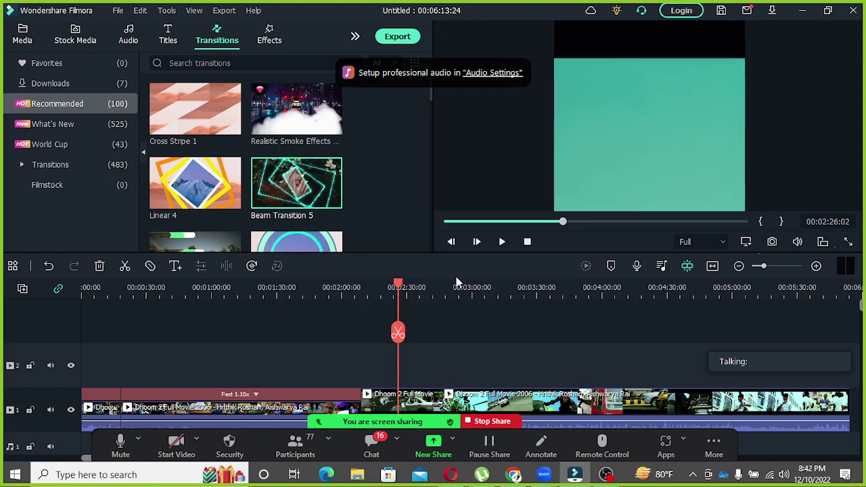
{"action": "left_click_drag", "start_coordinate": [399, 286], "coordinate": [514, 315]}
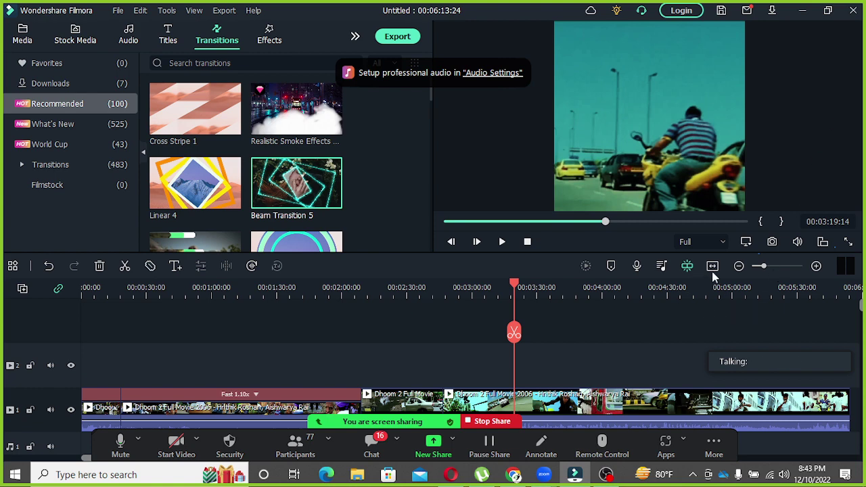
Change the project width to 850, giving a custom 850x1080 resolution
{"action": "left_click", "coordinate": [746, 242]}
{"action": "left_click", "coordinate": [754, 264]}
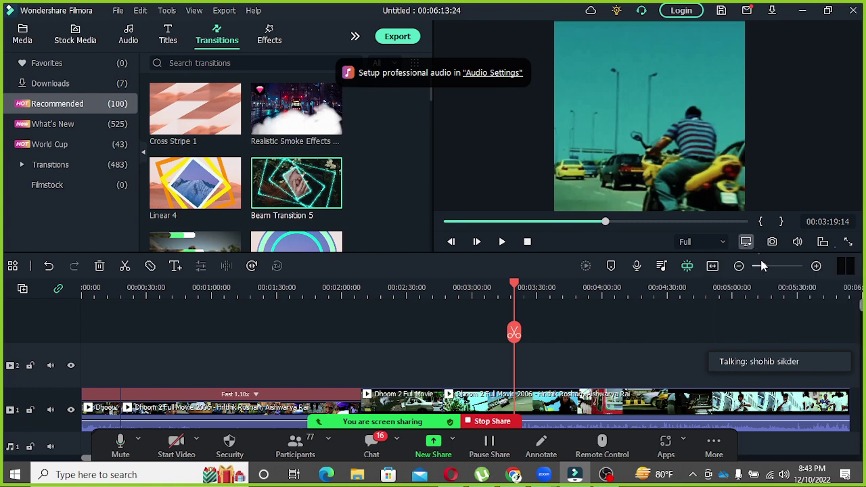
{"action": "double_click", "coordinate": [410, 197]}
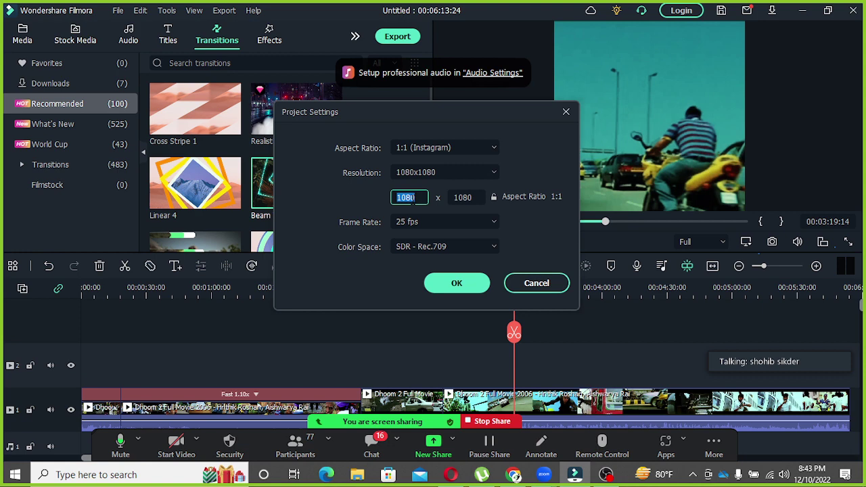
{"action": "type", "text": "850"}
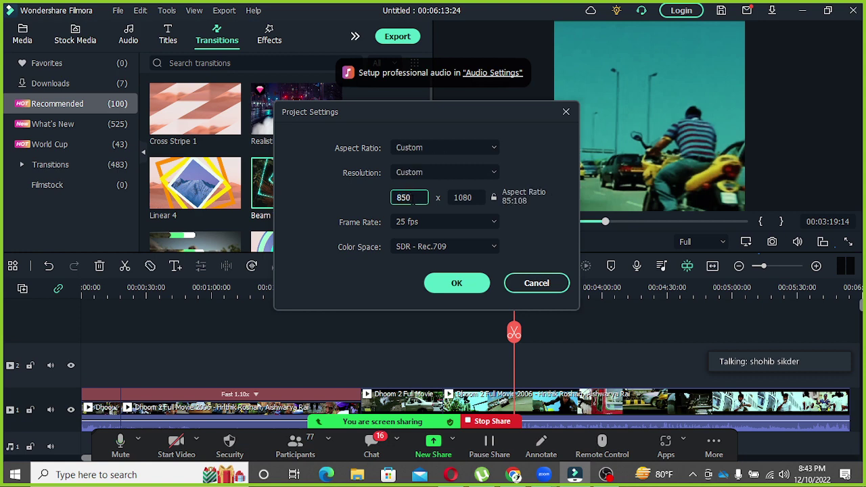
{"action": "left_click", "coordinate": [450, 284]}
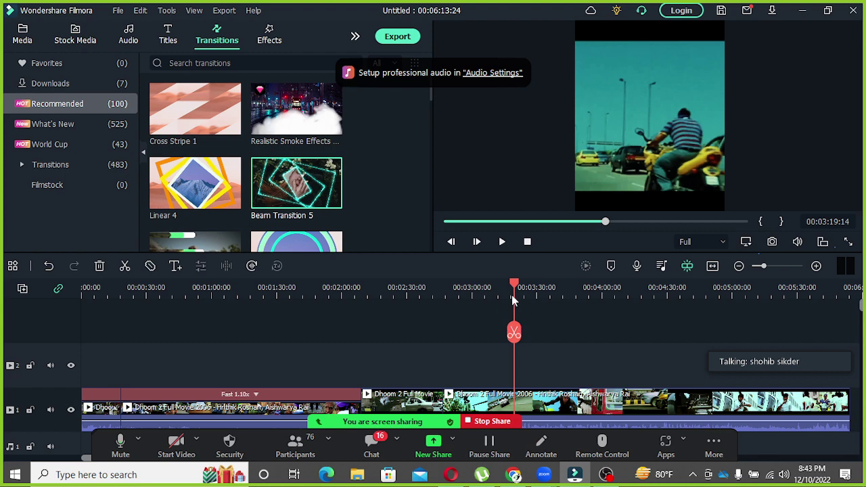
Add a title at the very start of the movie and replace its placeholder text with "abc"
{"action": "left_click_drag", "start_coordinate": [519, 287], "coordinate": [83, 290]}
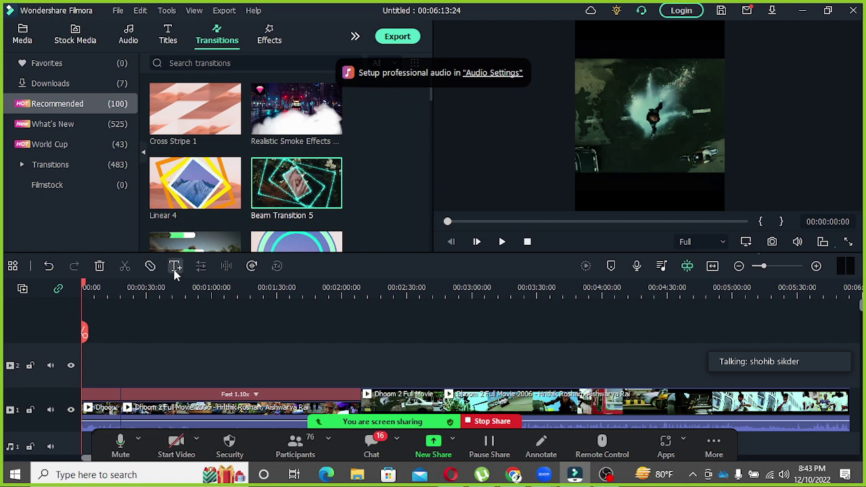
{"action": "left_click", "coordinate": [174, 267]}
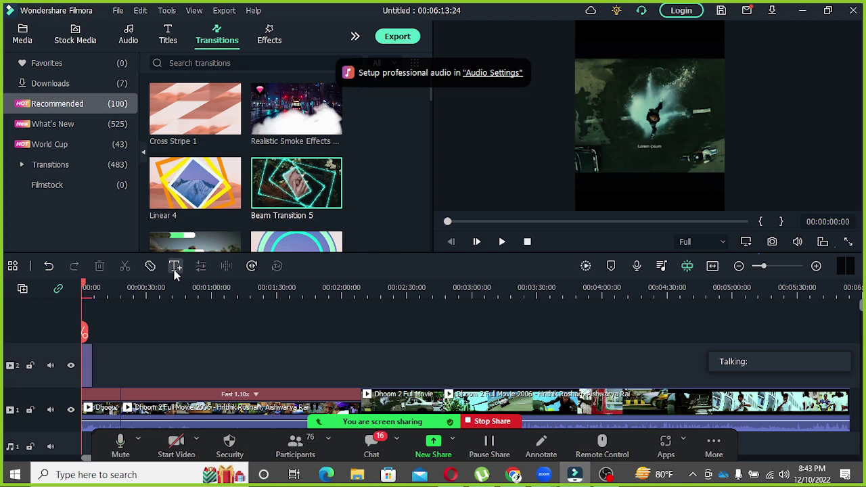
{"action": "left_click", "coordinate": [87, 368]}
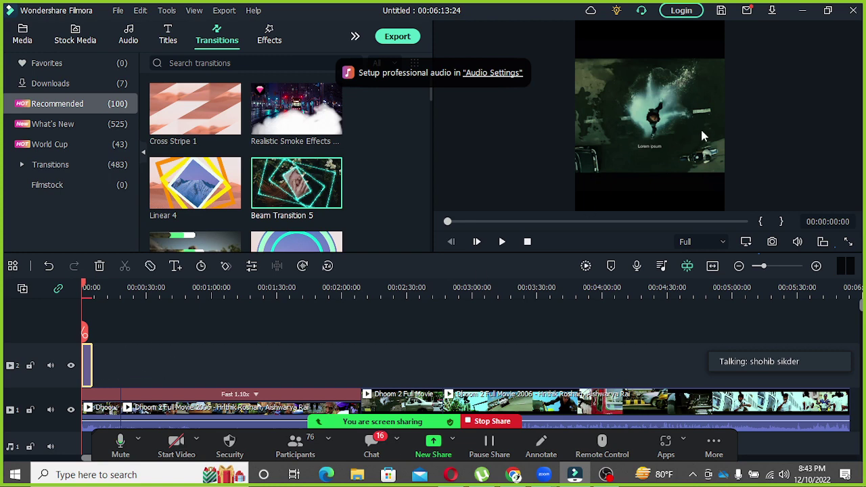
{"action": "double_click", "coordinate": [88, 365]}
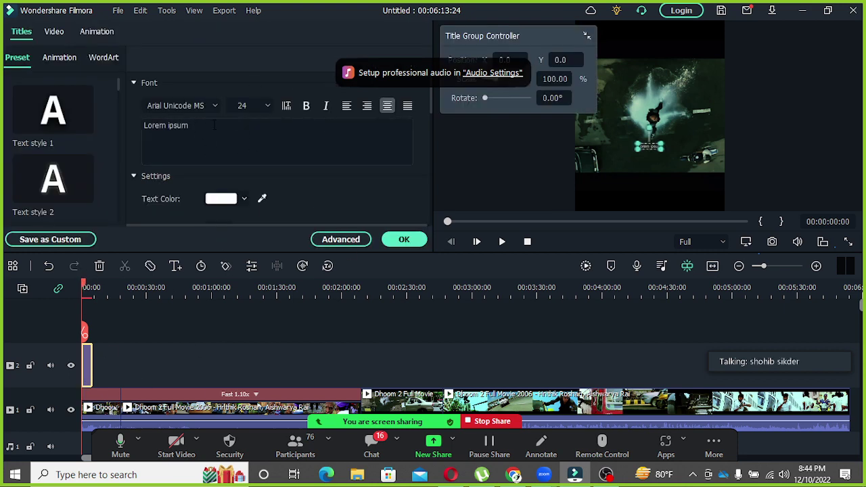
{"action": "left_click_drag", "start_coordinate": [230, 123], "coordinate": [144, 124]}
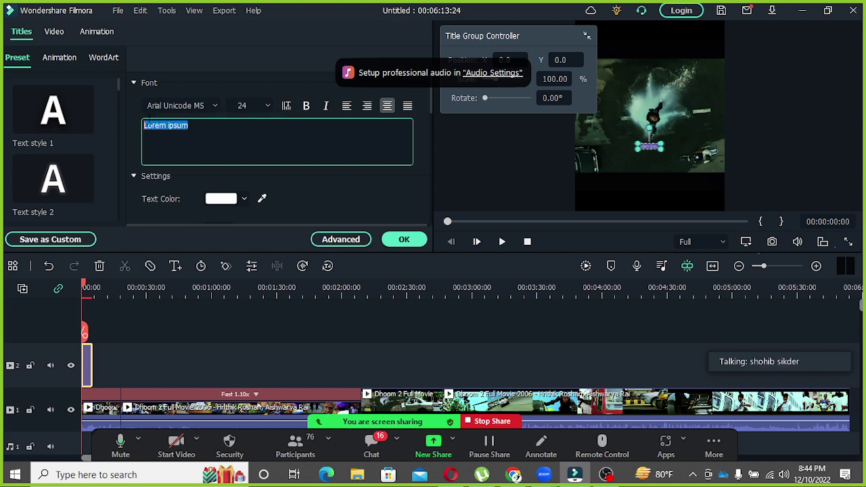
{"action": "type", "text": "abc"}
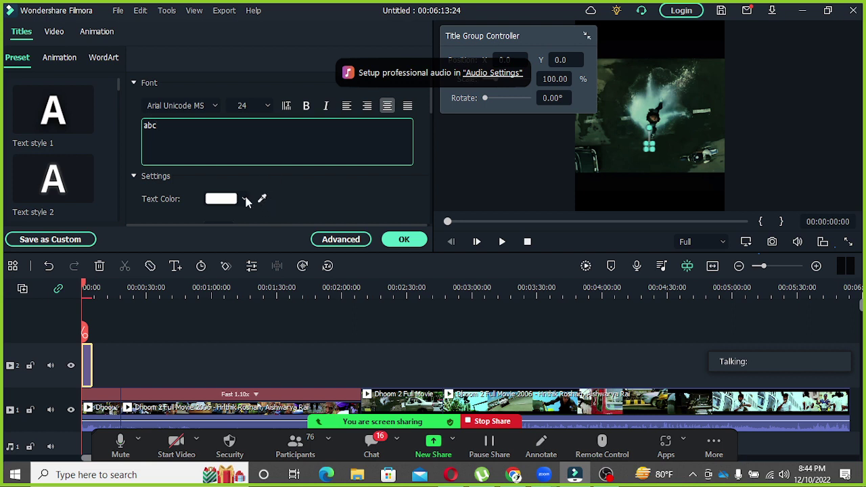
Try dark red and light orange from the palette as the title's text color
{"action": "left_click", "coordinate": [244, 199]}
{"action": "left_click", "coordinate": [244, 255]}
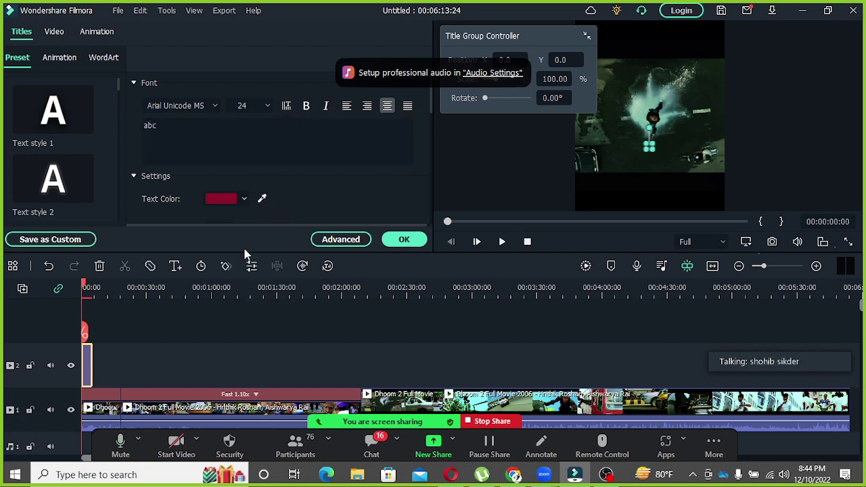
{"action": "left_click", "coordinate": [244, 198]}
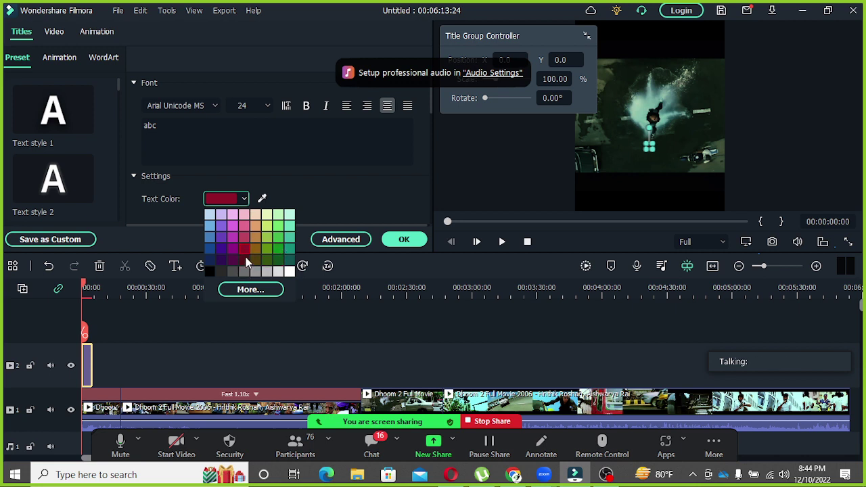
{"action": "left_click", "coordinate": [255, 225]}
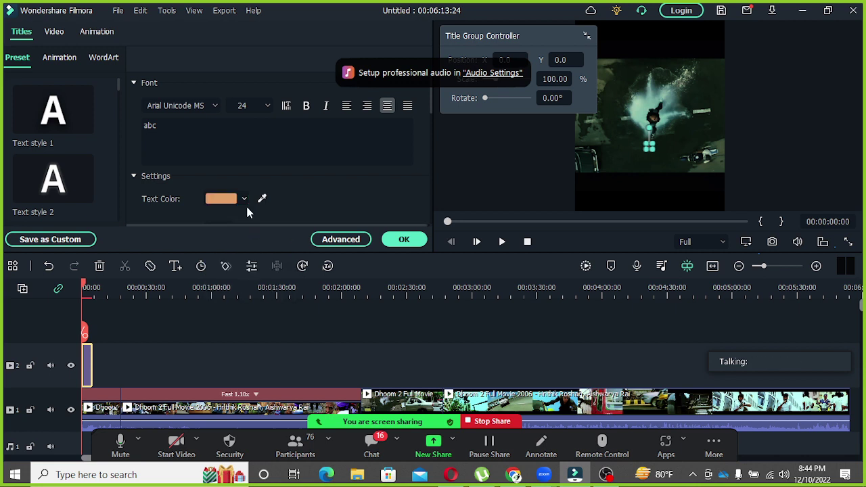
Set the title's text color to custom yellow #fff941 with font size 24 and apply the title settings
{"action": "left_click", "coordinate": [246, 200]}
{"action": "left_click", "coordinate": [250, 289]}
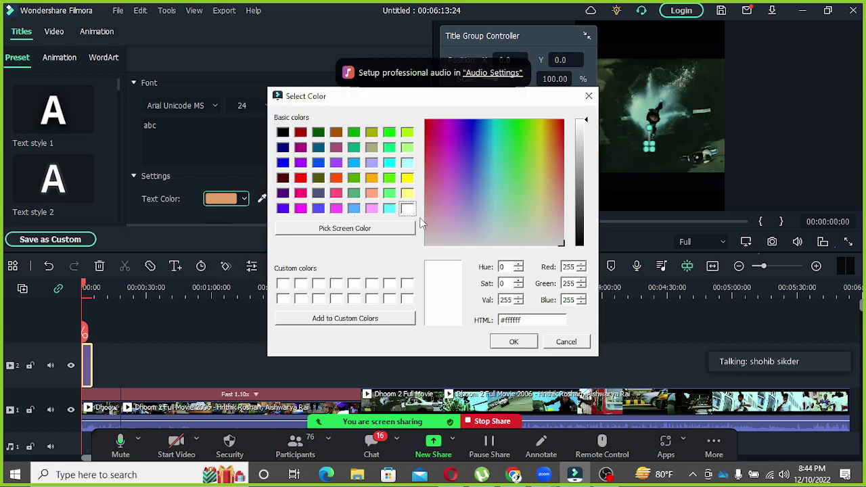
{"action": "left_click", "coordinate": [541, 153]}
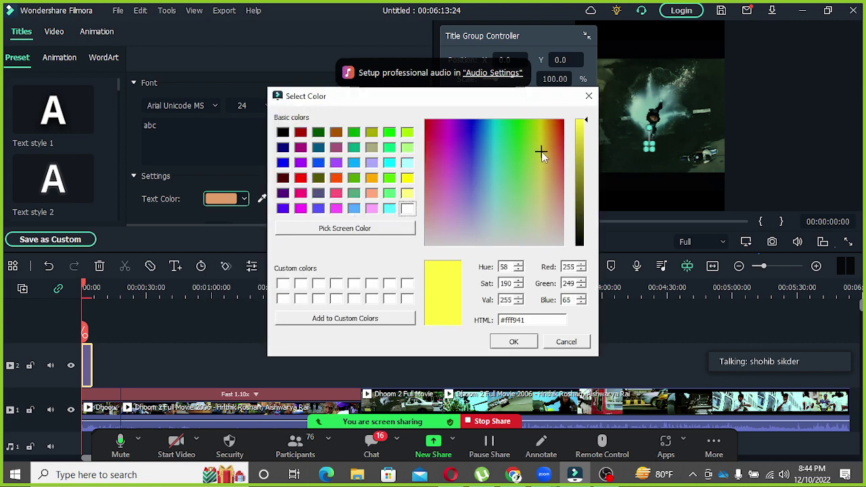
{"action": "left_click", "coordinate": [514, 343]}
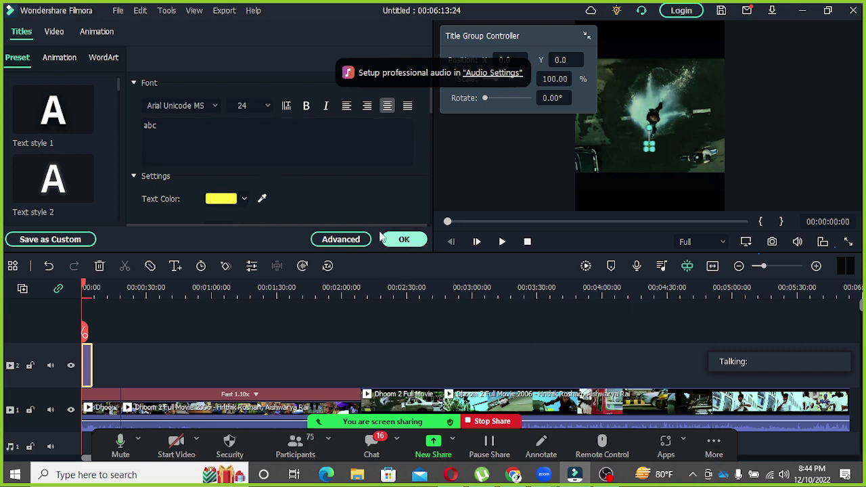
{"action": "left_click", "coordinate": [266, 106]}
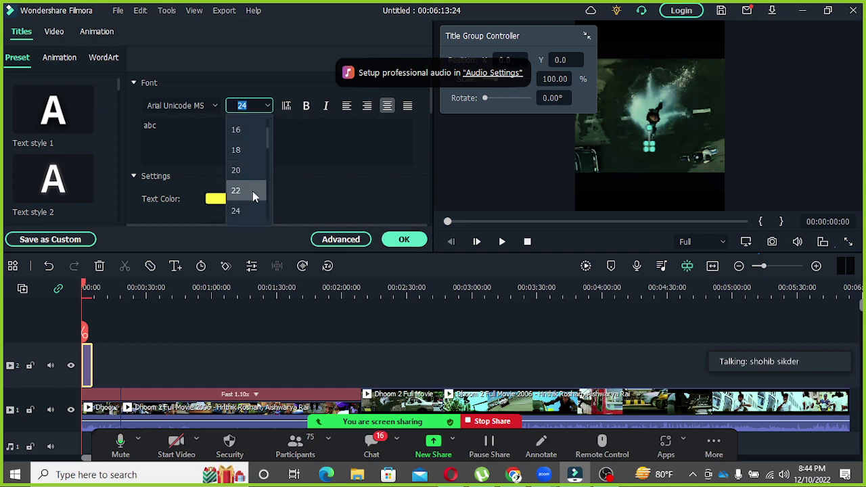
{"action": "left_click", "coordinate": [249, 211]}
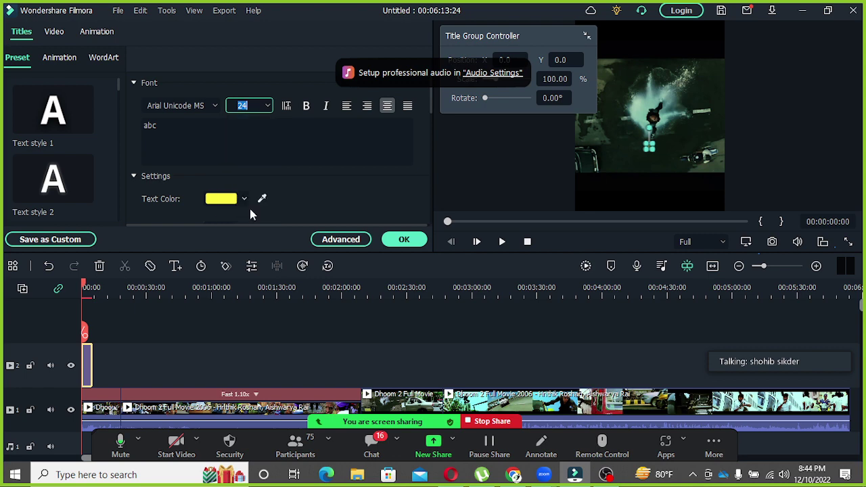
{"action": "left_click", "coordinate": [401, 242]}
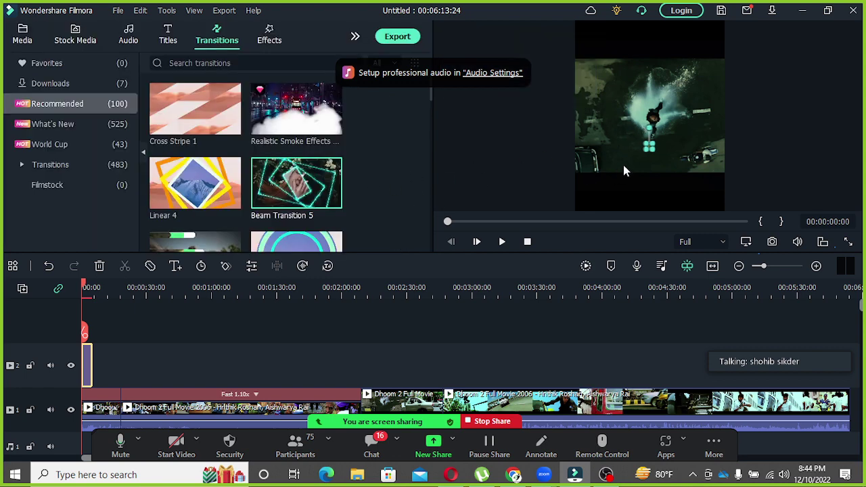
Enlarge the "abc" title in the preview and move it into the black bar above the picture
{"action": "mouse_move", "coordinate": [681, 130]}
{"action": "left_mouse_down"}
{"action": "mouse_move", "coordinate": [695, 107]}
{"action": "mouse_move", "coordinate": [657, 117]}
{"action": "mouse_move", "coordinate": [668, 124]}
{"action": "left_mouse_up"}
{"action": "left_click", "coordinate": [684, 138]}
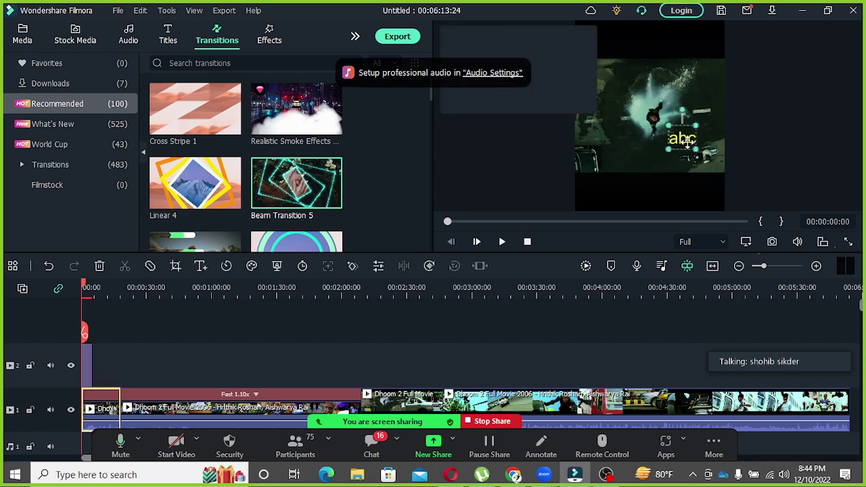
{"action": "left_click", "coordinate": [687, 140]}
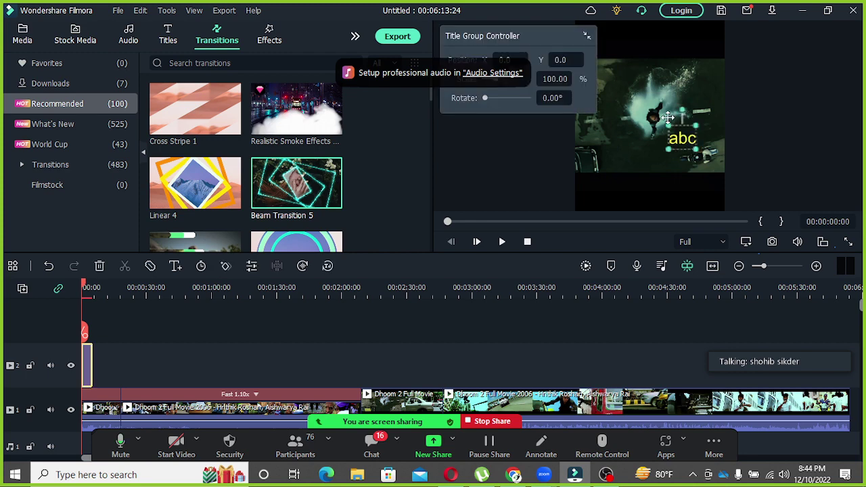
{"action": "left_click_drag", "start_coordinate": [667, 117], "coordinate": [635, 12]}
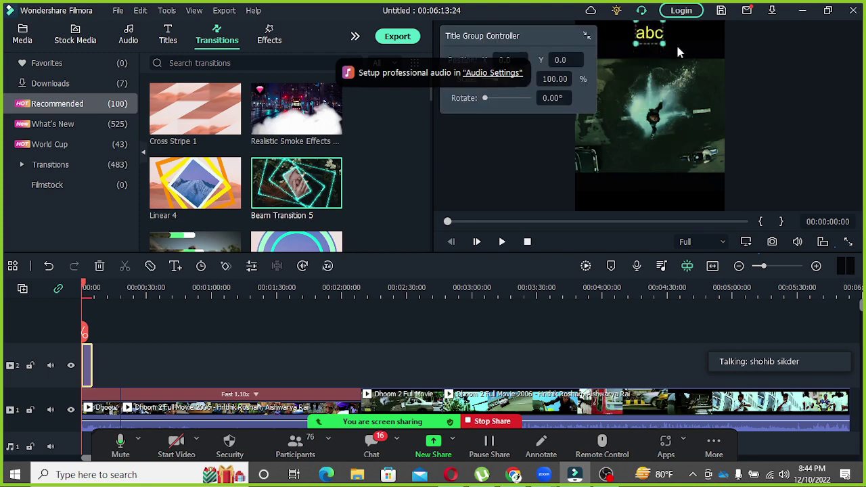
Change the "abc" title's text to "abcmmmmmm"
{"action": "double_click", "coordinate": [86, 368]}
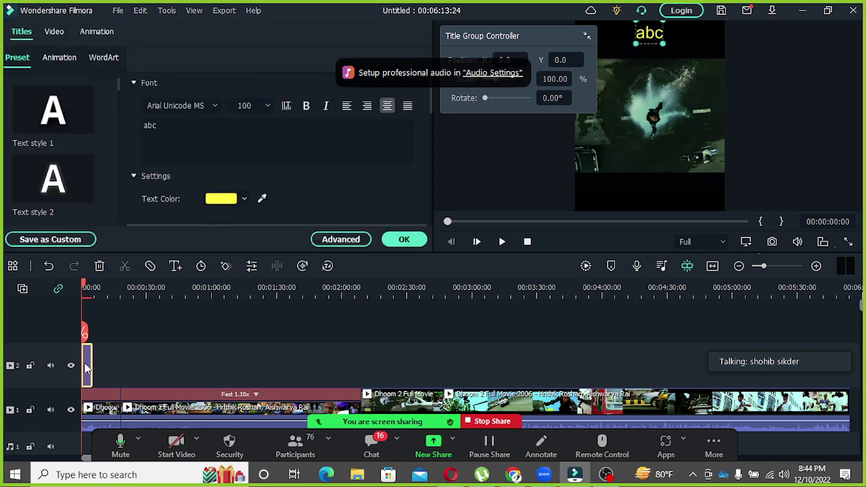
{"action": "left_click", "coordinate": [196, 139]}
{"action": "left_click", "coordinate": [196, 139]}
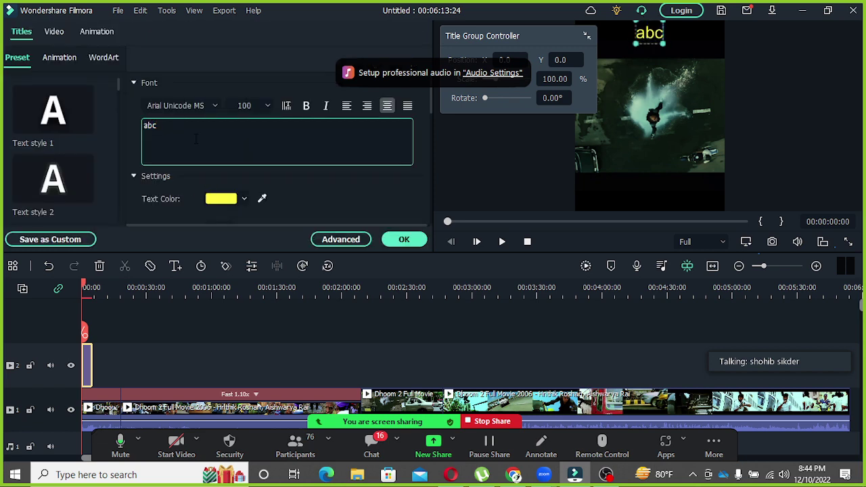
{"action": "type", "text": "mmmmmmmmmmmmm"}
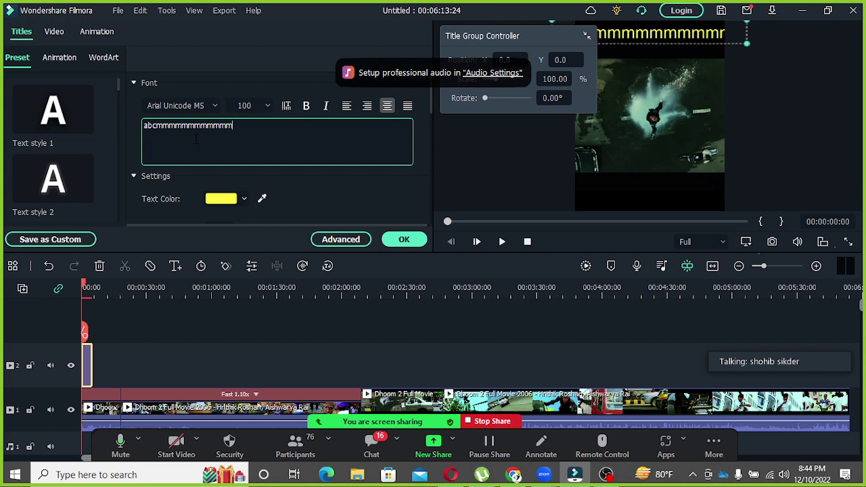
{"action": "key", "text": "BackSpace"}
{"action": "key", "text": "BackSpace"}
{"action": "key", "text": "BackSpace"}
{"action": "key", "text": "BackSpace"}
{"action": "key", "text": "BackSpace"}
{"action": "key", "text": "BackSpace"}
{"action": "key", "text": "BackSpace"}
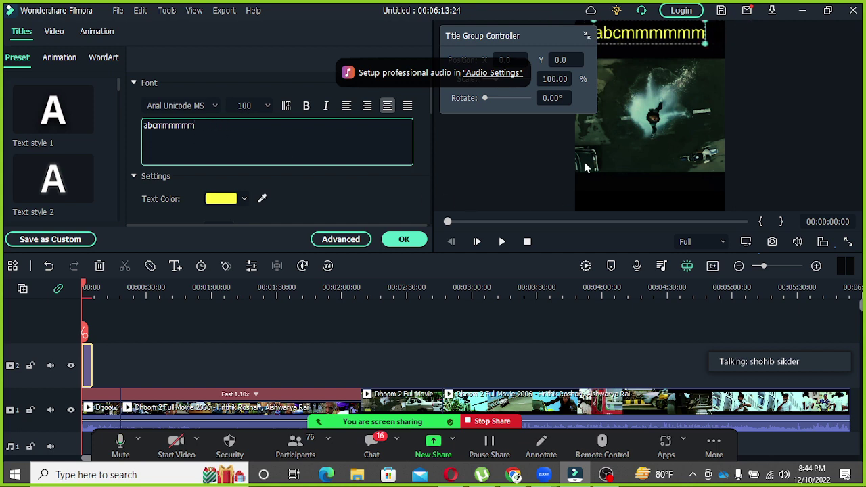
{"action": "left_click", "coordinate": [192, 326]}
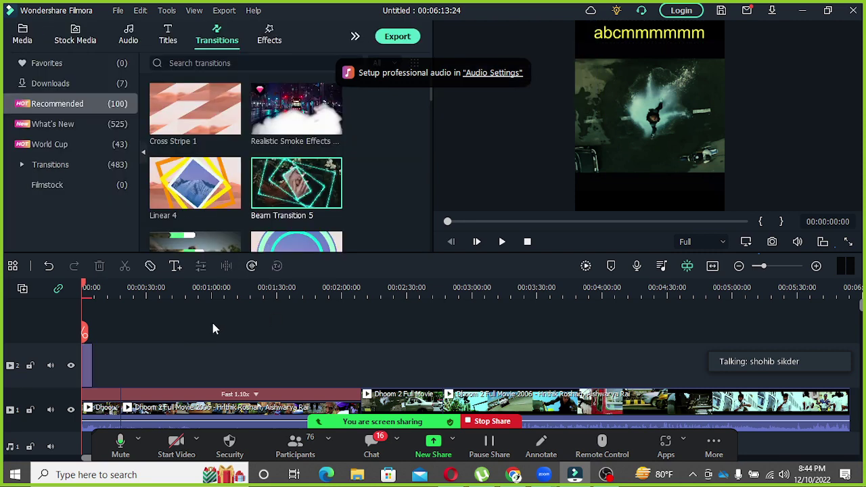
Extend the "abcmmmmmm" title clip on the timeline to the end of the movie
{"action": "left_click", "coordinate": [87, 366]}
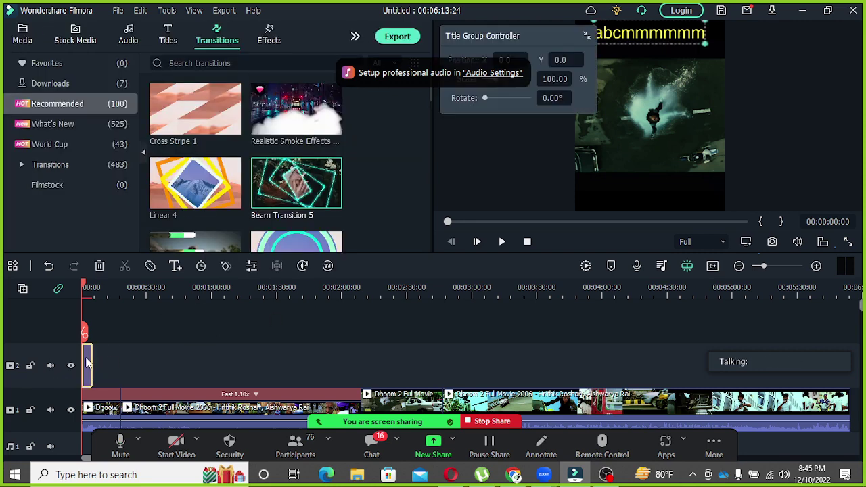
{"action": "double_click", "coordinate": [87, 363]}
{"action": "left_click", "coordinate": [399, 240]}
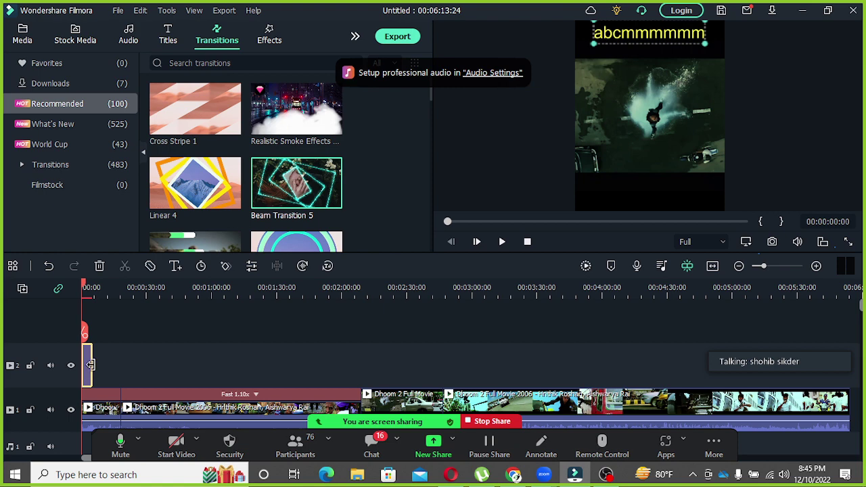
{"action": "left_click_drag", "start_coordinate": [90, 364], "coordinate": [721, 382]}
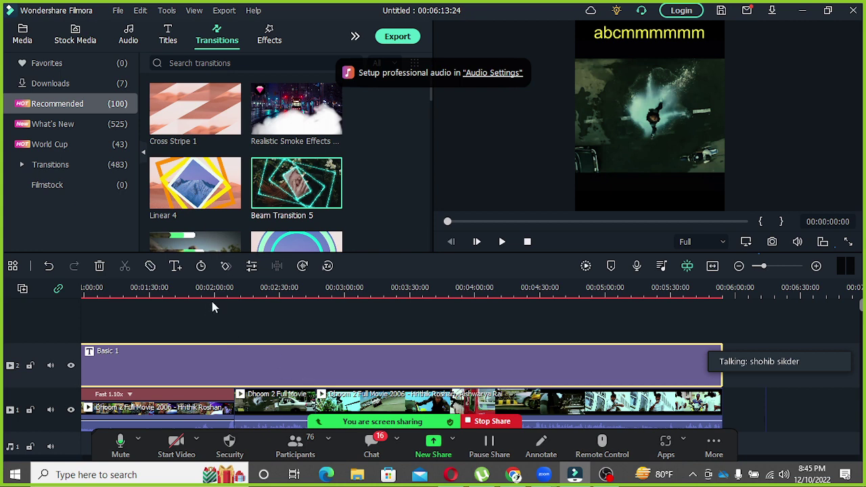
Add a second title at the start of the movie on a track above the first title
{"action": "left_click", "coordinate": [176, 266]}
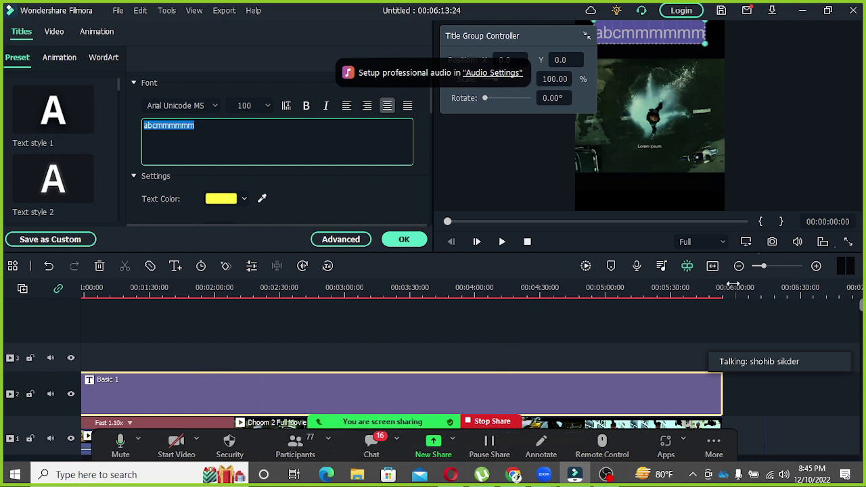
{"action": "left_click", "coordinate": [368, 264]}
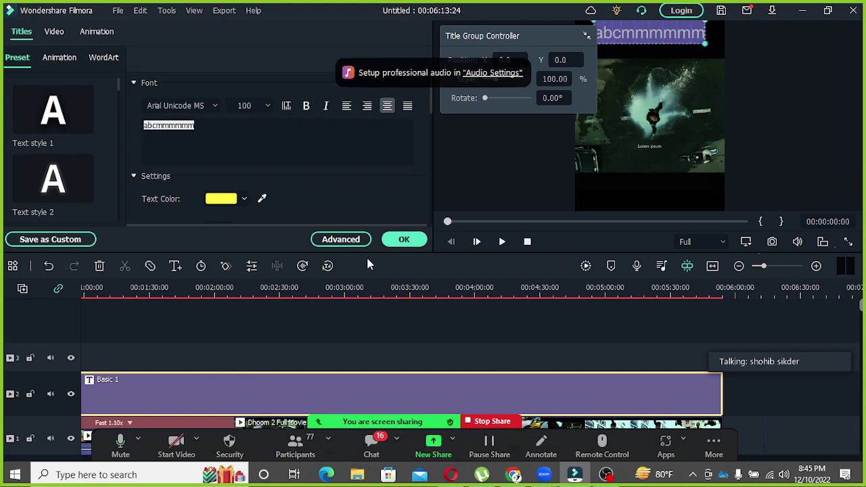
{"action": "left_click", "coordinate": [208, 122]}
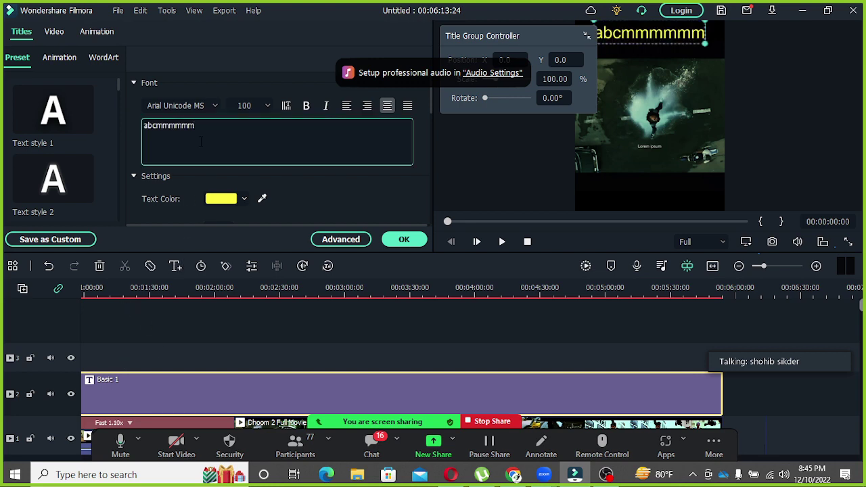
{"action": "left_click", "coordinate": [494, 334]}
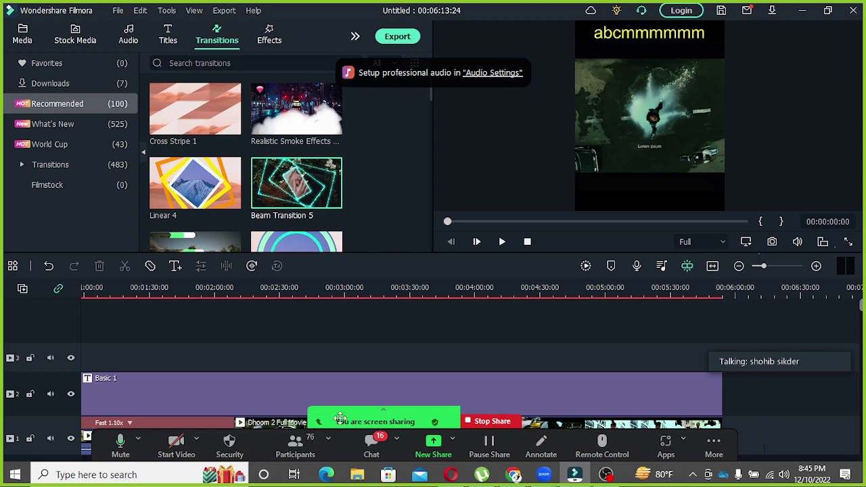
Replace the new title's "Lorem ipsum" placeholder text with "bbbbbbbbb"
{"action": "left_click_drag", "start_coordinate": [707, 440], "coordinate": [727, 375]}
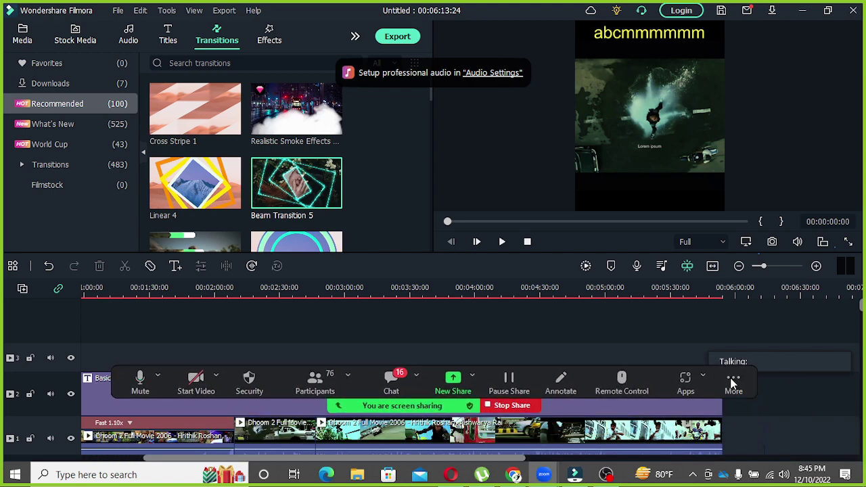
{"action": "left_click", "coordinate": [733, 382]}
{"action": "left_click", "coordinate": [732, 383]}
{"action": "left_click", "coordinate": [732, 382]}
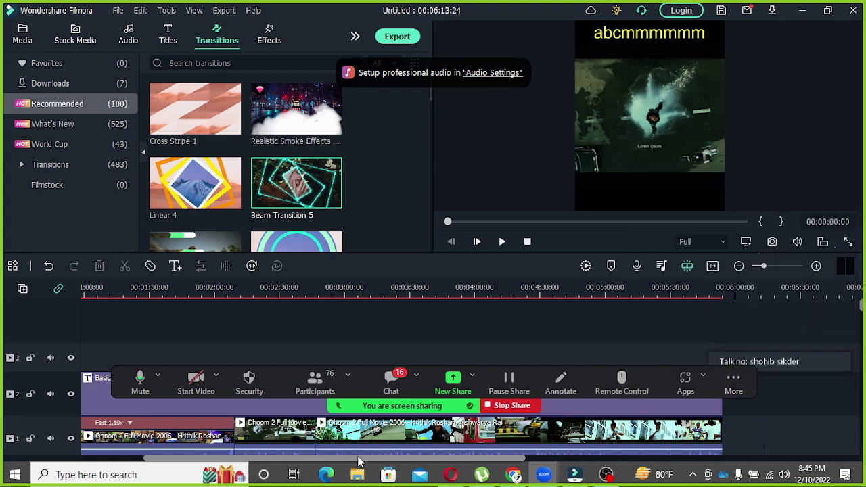
{"action": "left_click_drag", "start_coordinate": [360, 459], "coordinate": [105, 479]}
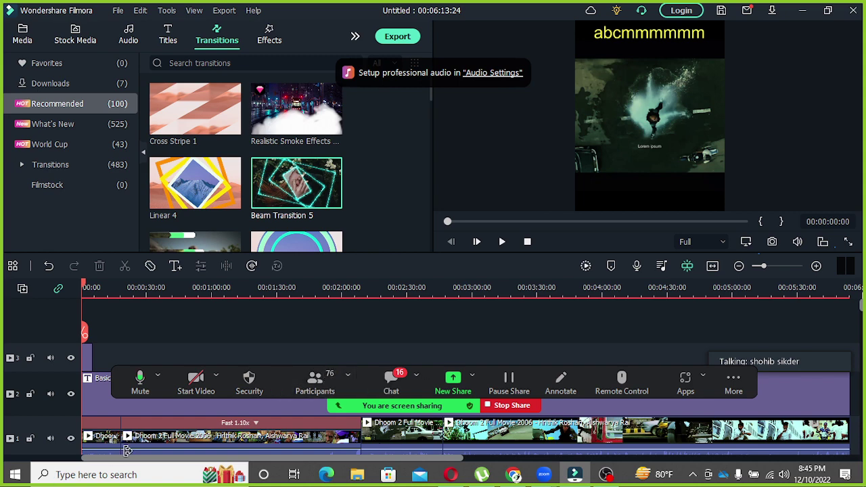
{"action": "left_click_drag", "start_coordinate": [369, 408], "coordinate": [368, 481]}
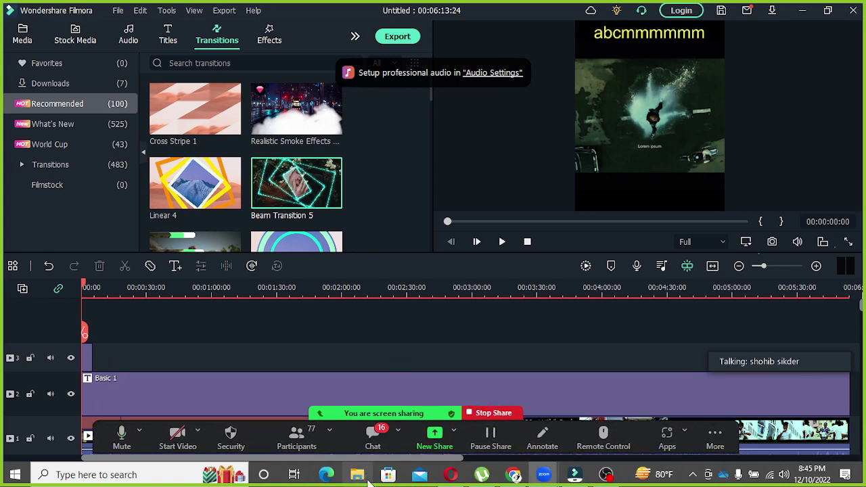
{"action": "left_click", "coordinate": [89, 358]}
{"action": "double_click", "coordinate": [89, 358]}
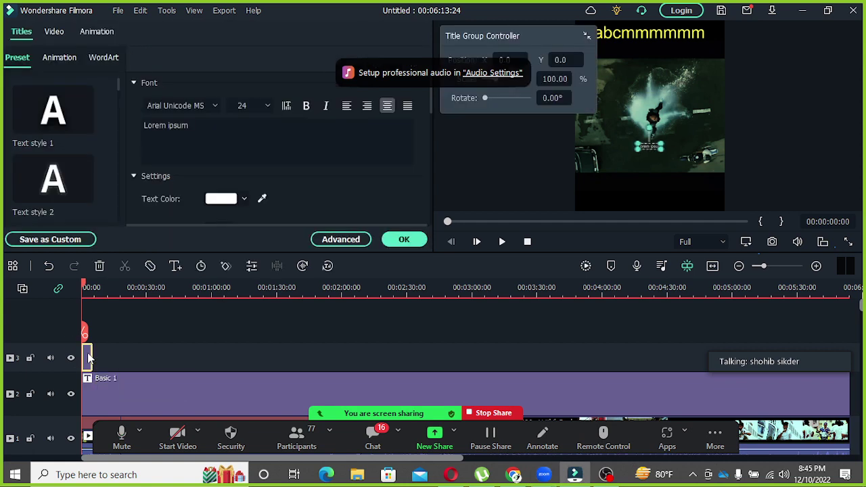
{"action": "left_click", "coordinate": [208, 130]}
{"action": "type", "text": "bbbbbbbbb"}
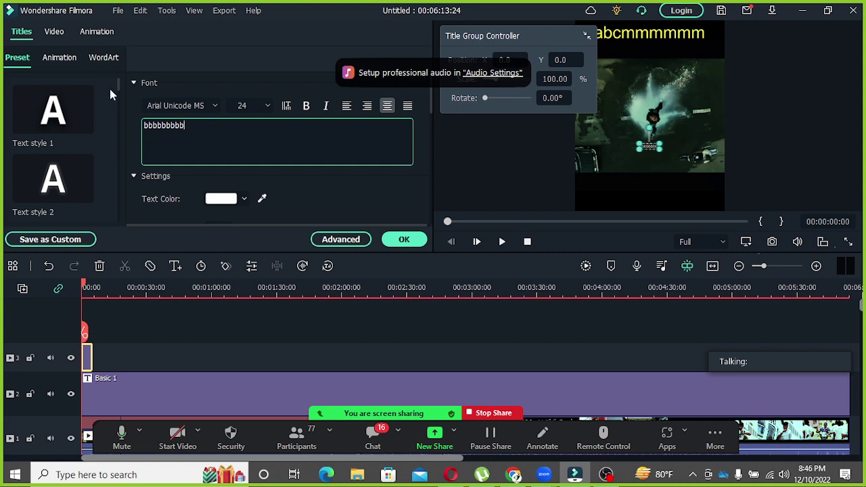
Set the "bbbbbbbbb" title's text color to dark red from the palette and apply the title settings
{"action": "left_click", "coordinate": [244, 199]}
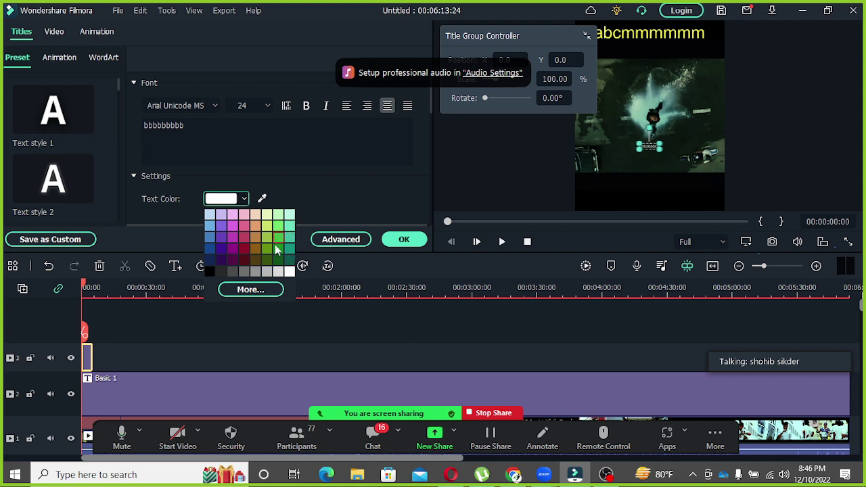
{"action": "left_click", "coordinate": [244, 259]}
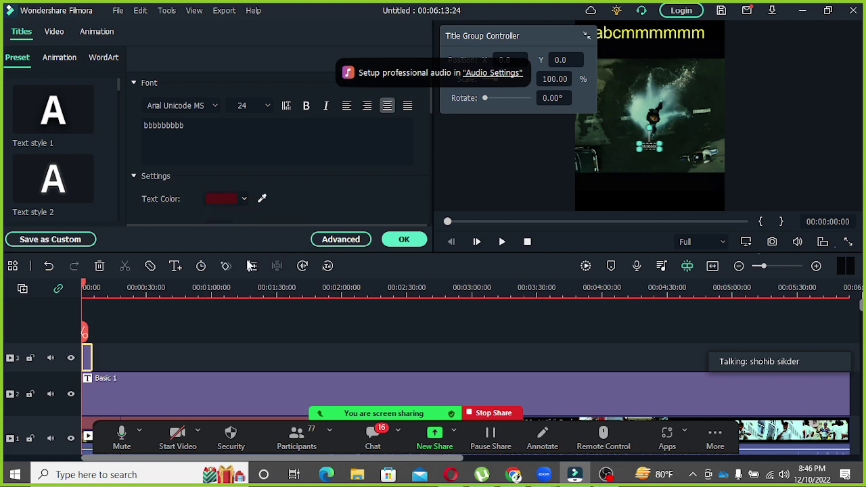
{"action": "left_click", "coordinate": [245, 201]}
{"action": "left_click", "coordinate": [245, 258]}
{"action": "left_click", "coordinate": [404, 240]}
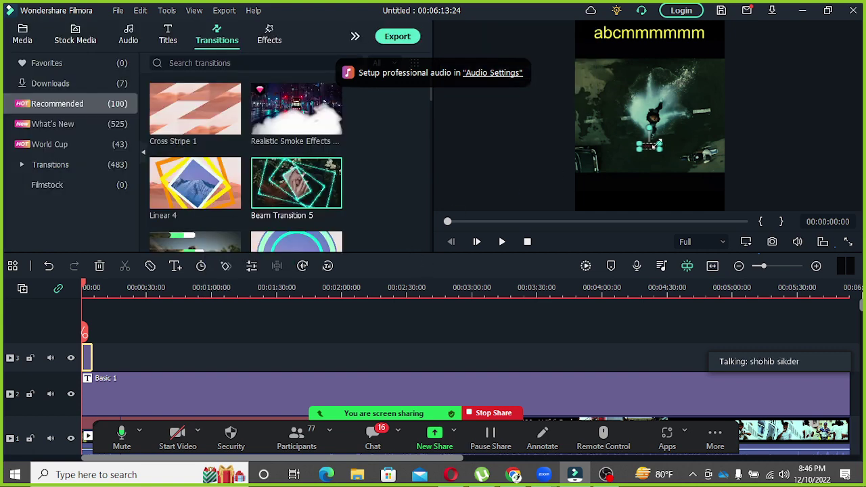
Enlarge the "bbbbbbbbb" title into the black bar below the picture and extend its clip to the end of the movie
{"action": "left_click_drag", "start_coordinate": [658, 143], "coordinate": [705, 120]}
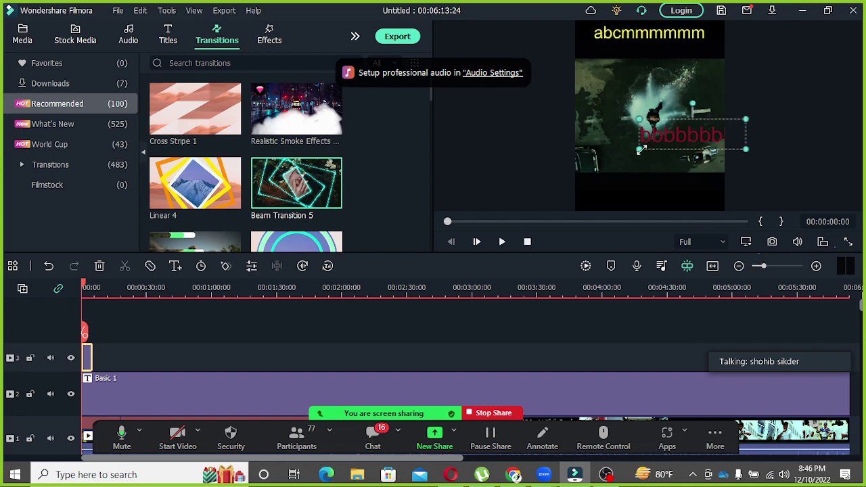
{"action": "left_click_drag", "start_coordinate": [638, 149], "coordinate": [645, 196]}
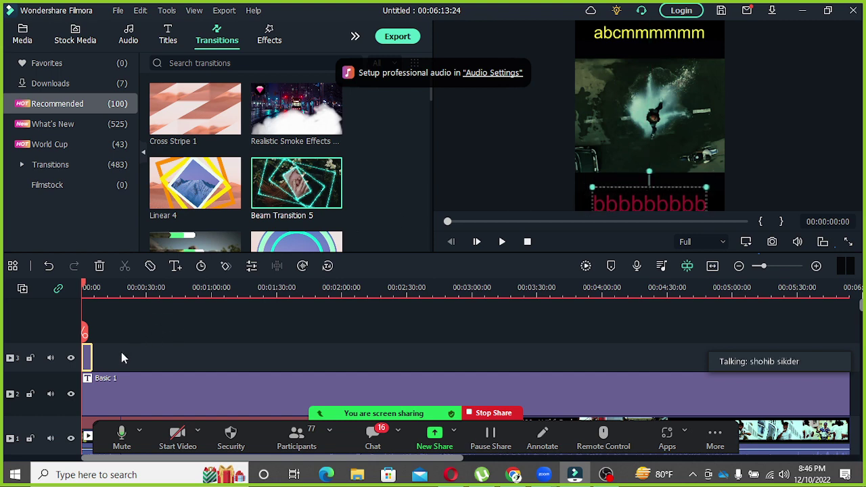
{"action": "left_click_drag", "start_coordinate": [100, 356], "coordinate": [584, 371]}
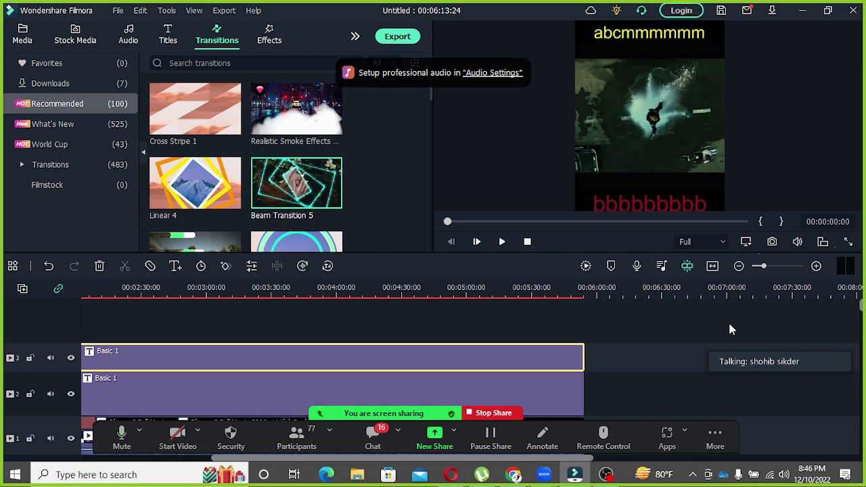
{"action": "left_click_drag", "start_coordinate": [495, 457], "coordinate": [230, 479]}
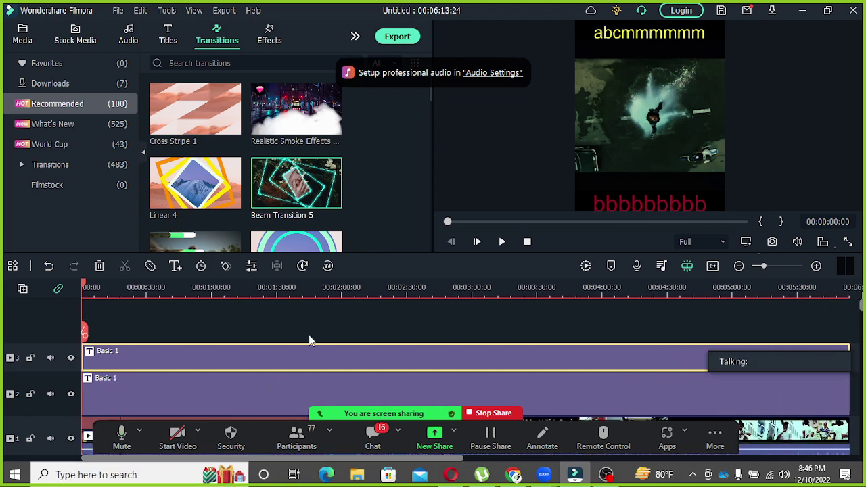
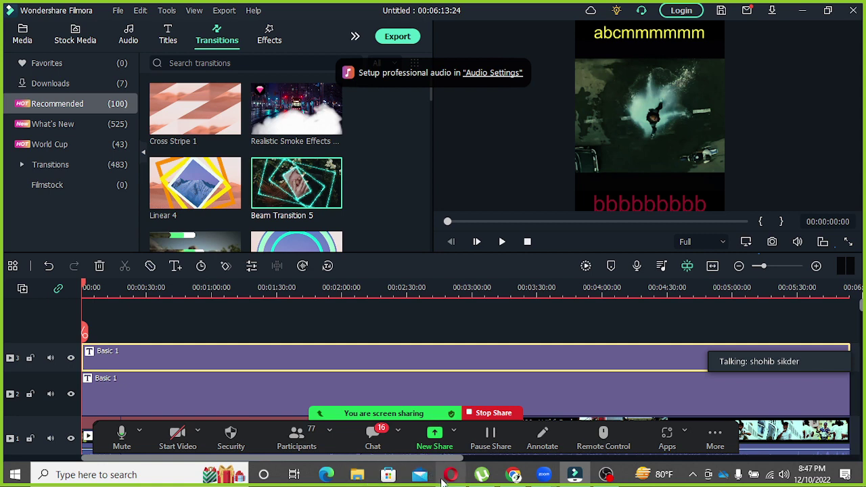
Set the computer's speaker volume to 100
{"action": "mouse_move", "coordinate": [448, 476]}
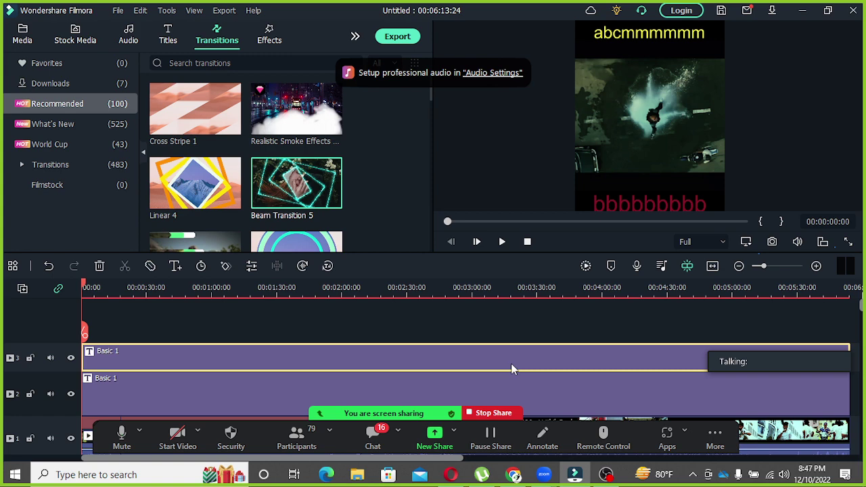
{"action": "left_click", "coordinate": [786, 475]}
{"action": "left_click_drag", "start_coordinate": [783, 443], "coordinate": [825, 444]}
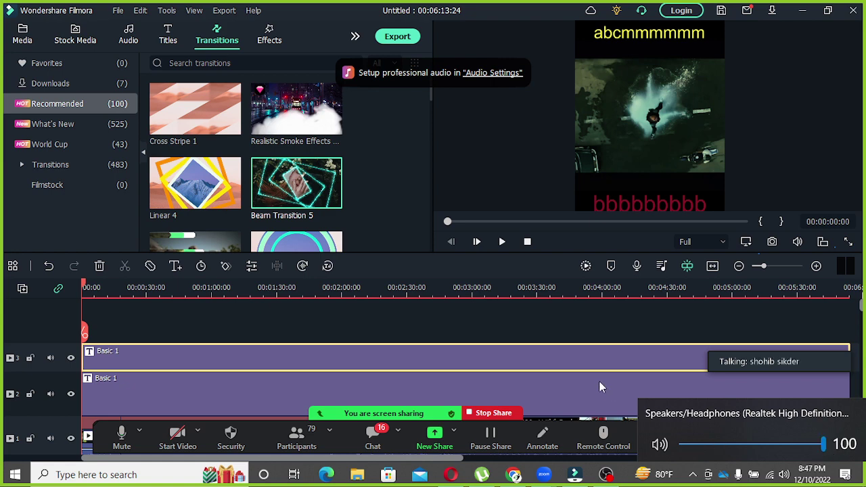
{"action": "left_click", "coordinate": [604, 322]}
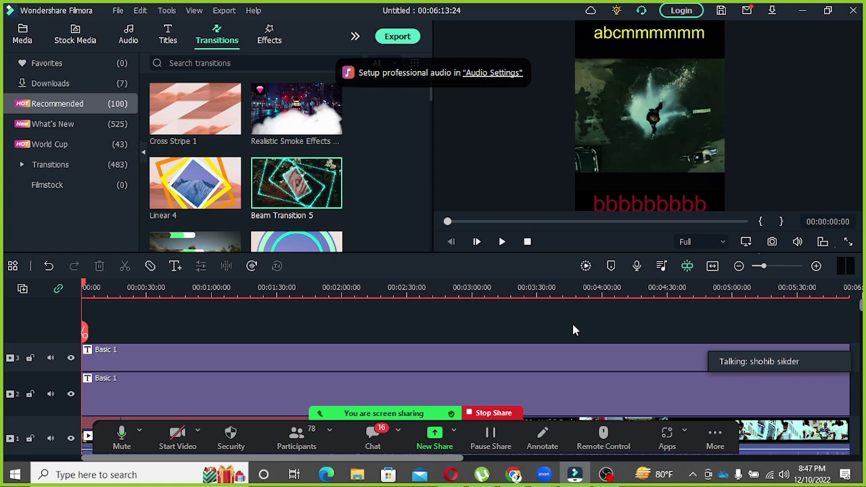
Stop sharing the screen and return to the Zoom meeting
{"action": "mouse_move", "coordinate": [487, 472]}
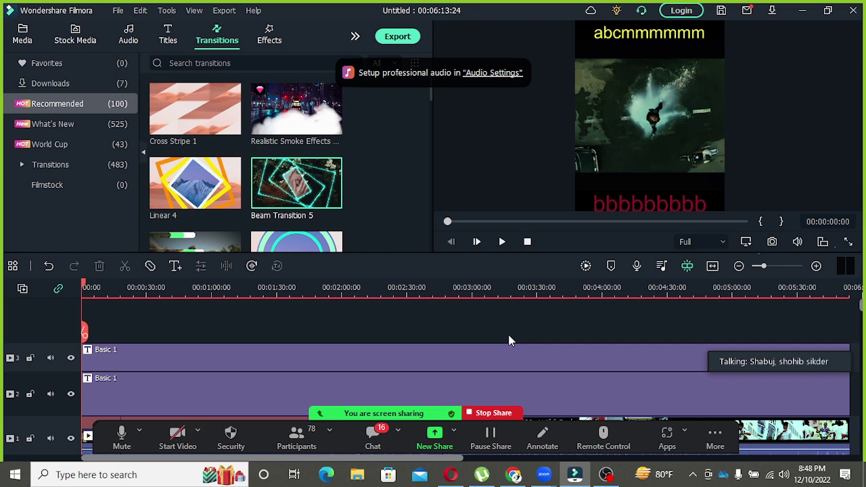
{"action": "left_click", "coordinate": [491, 414]}
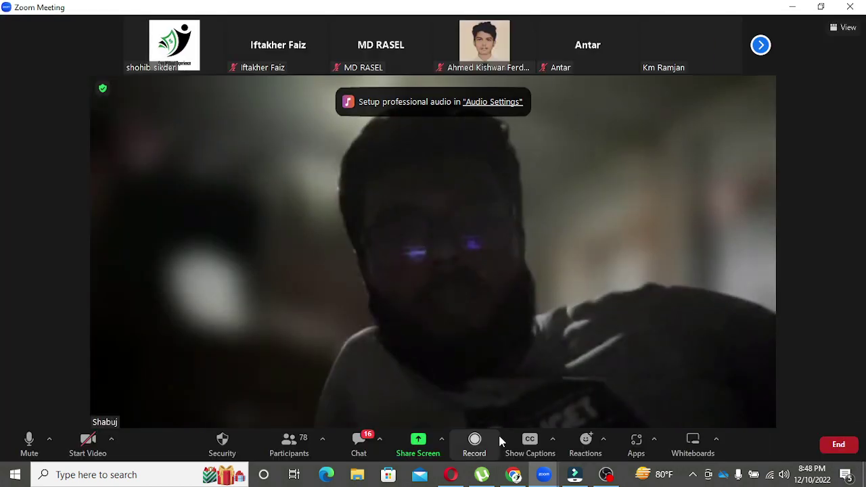